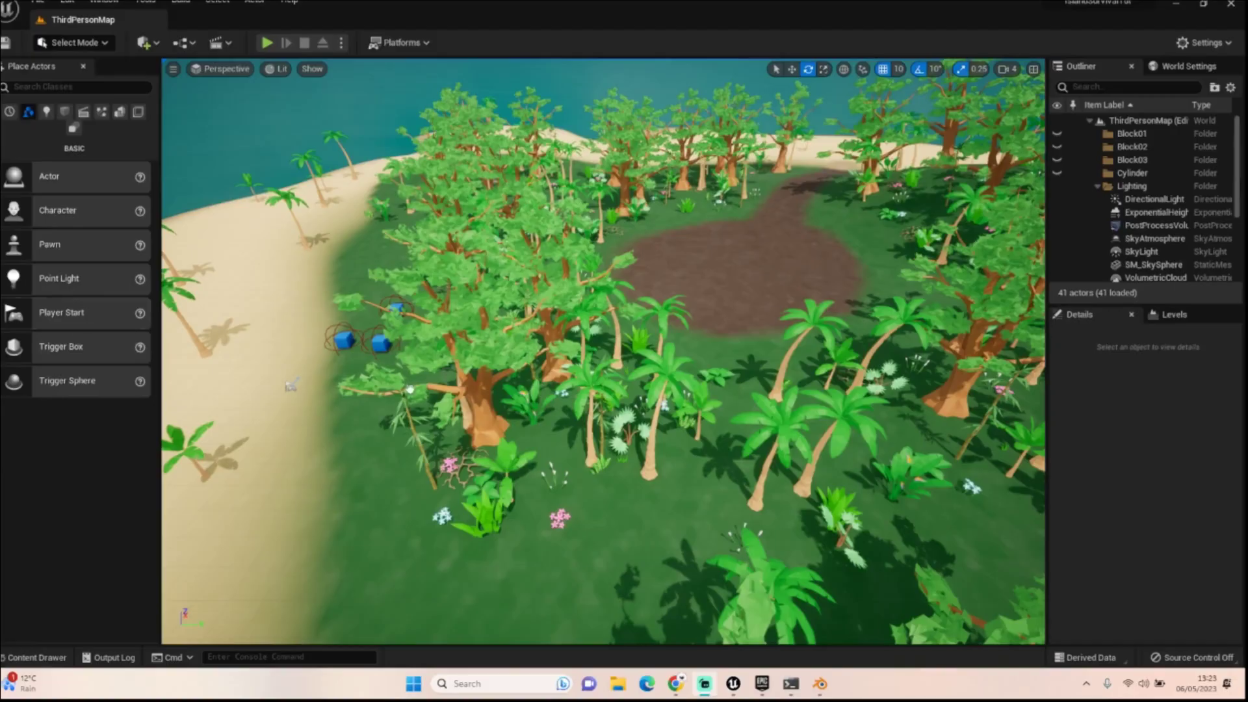
{"action": "right_click_drag", "start_coordinate": [603, 351], "coordinate": [910, 397]}
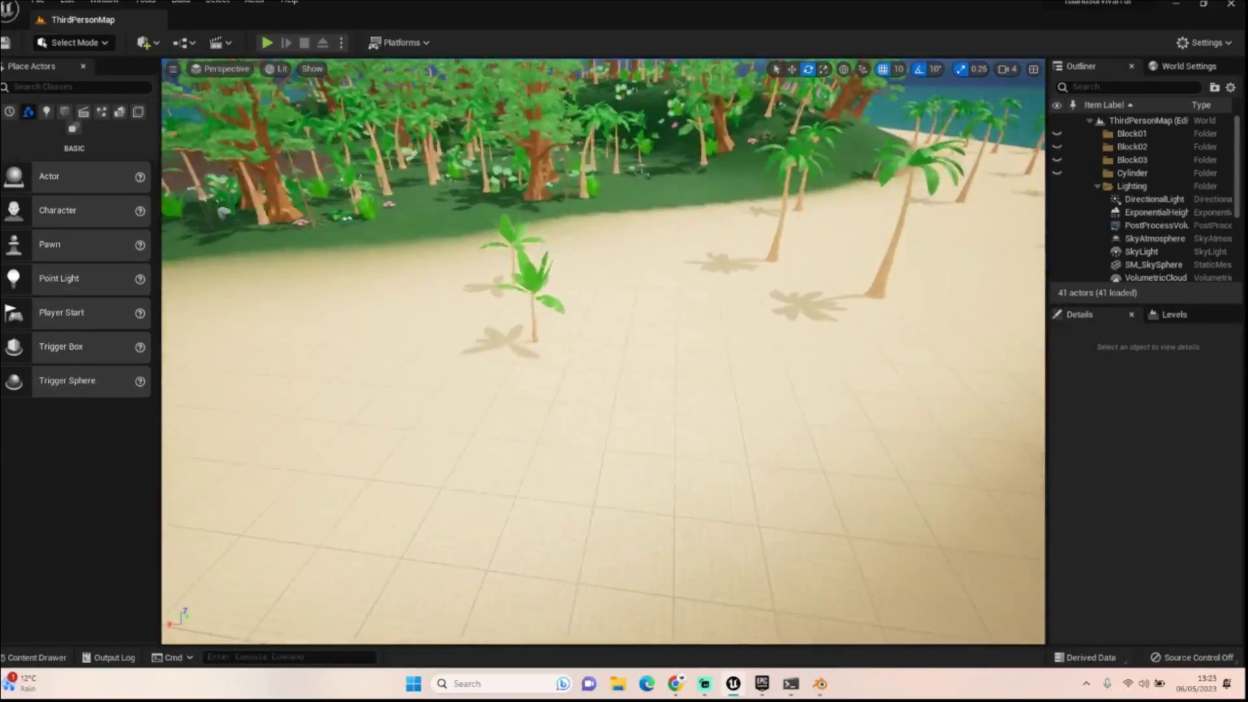
{"action": "right_click_drag", "start_coordinate": [674, 303], "coordinate": [674, 303]}
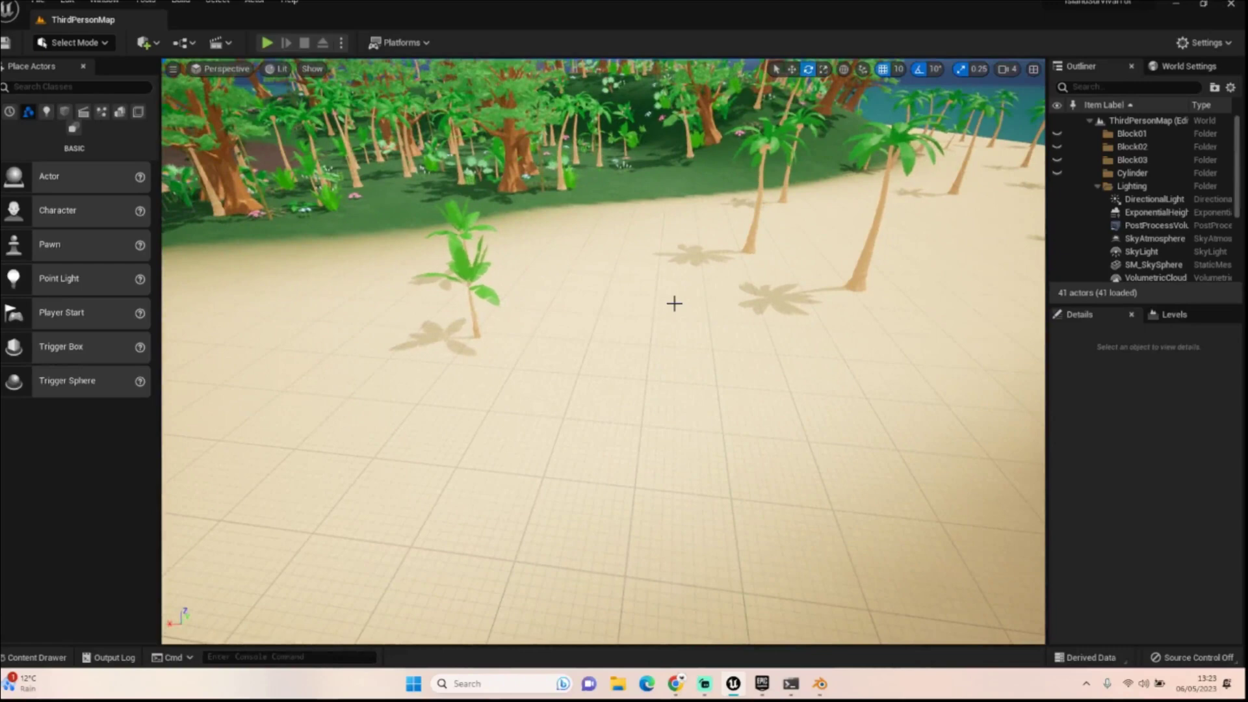
{"action": "right_click_drag", "start_coordinate": [583, 341], "coordinate": [549, 284]}
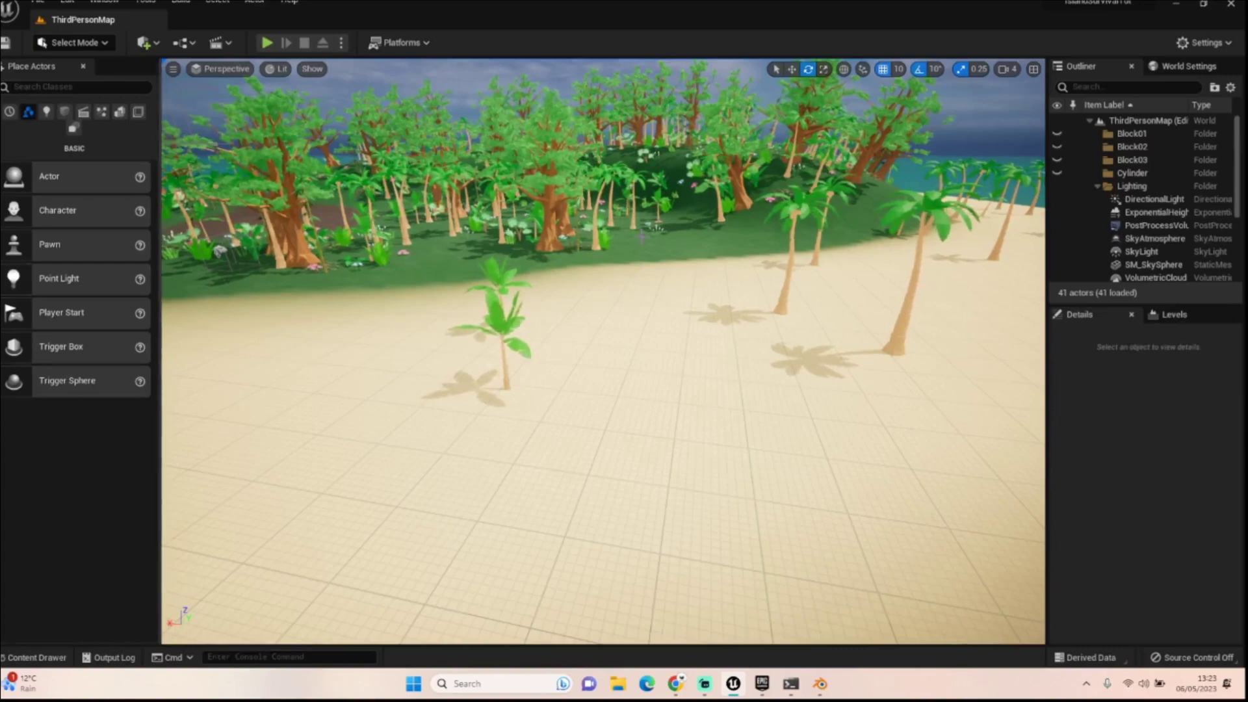
Step: Switch to Blender and delete the default cube from the scene
{"action": "left_click", "coordinate": [820, 683]}
{"action": "right_click", "coordinate": [687, 308]}
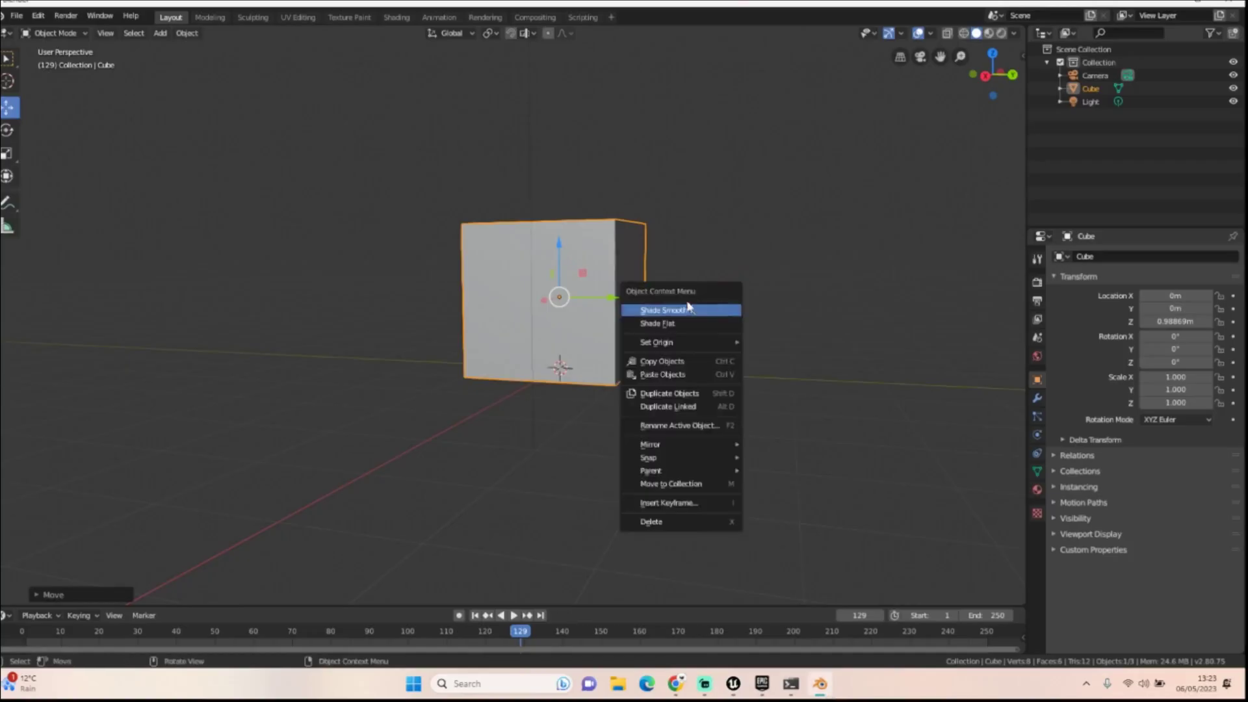
{"action": "left_click", "coordinate": [735, 267]}
{"action": "middle_click_drag", "start_coordinate": [734, 267], "coordinate": [793, 310]}
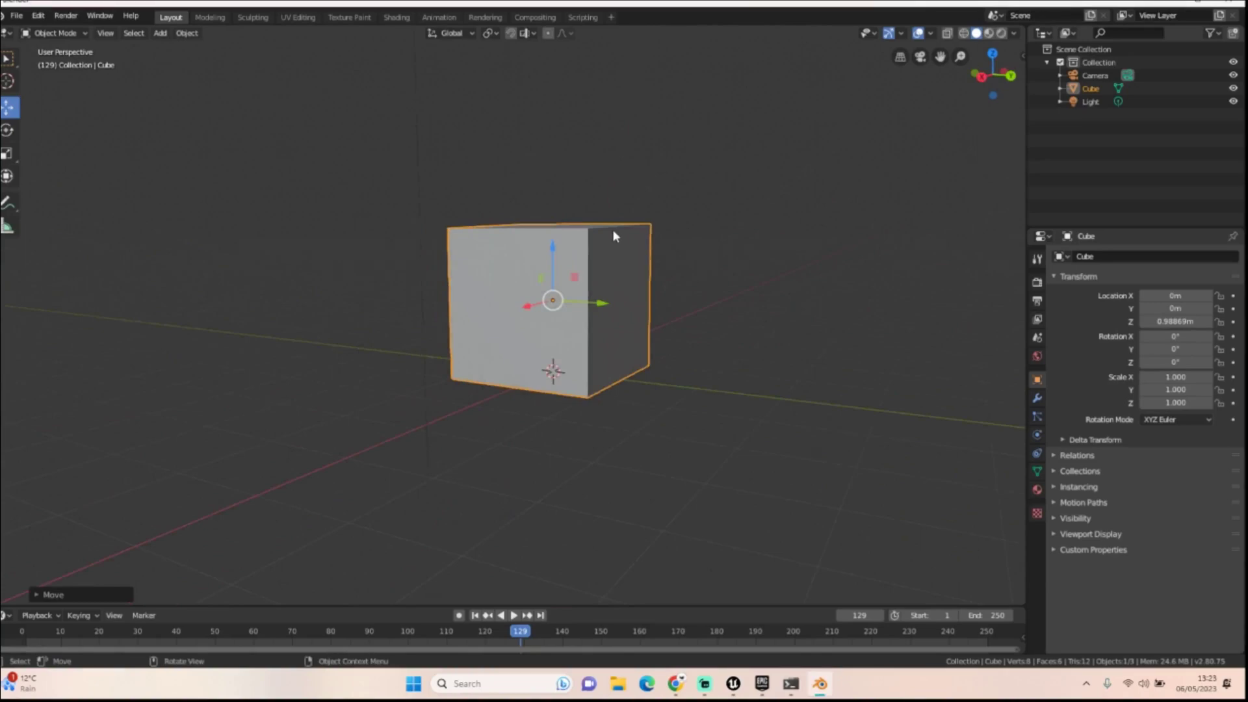
{"action": "key", "text": "Delete"}
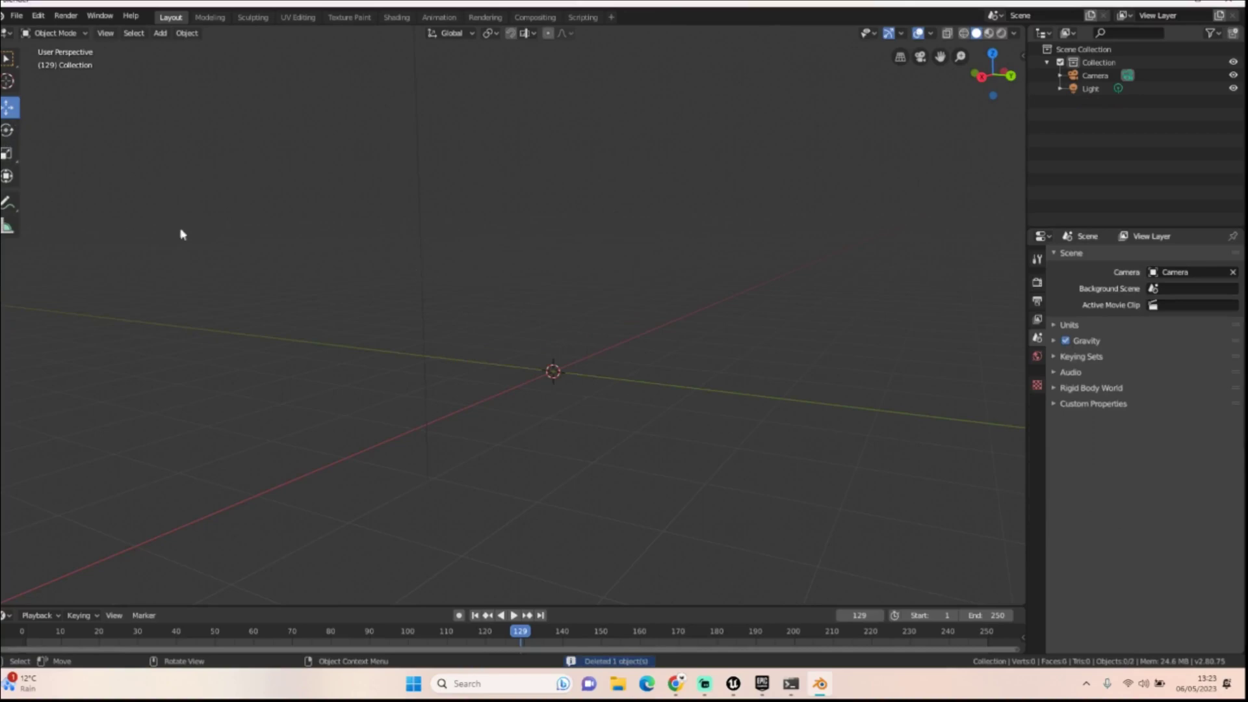
Step: Add a UV sphere and raise it about 1.07 m along the Z axis so it sits above the grid
{"action": "key", "text": "shift+a"}
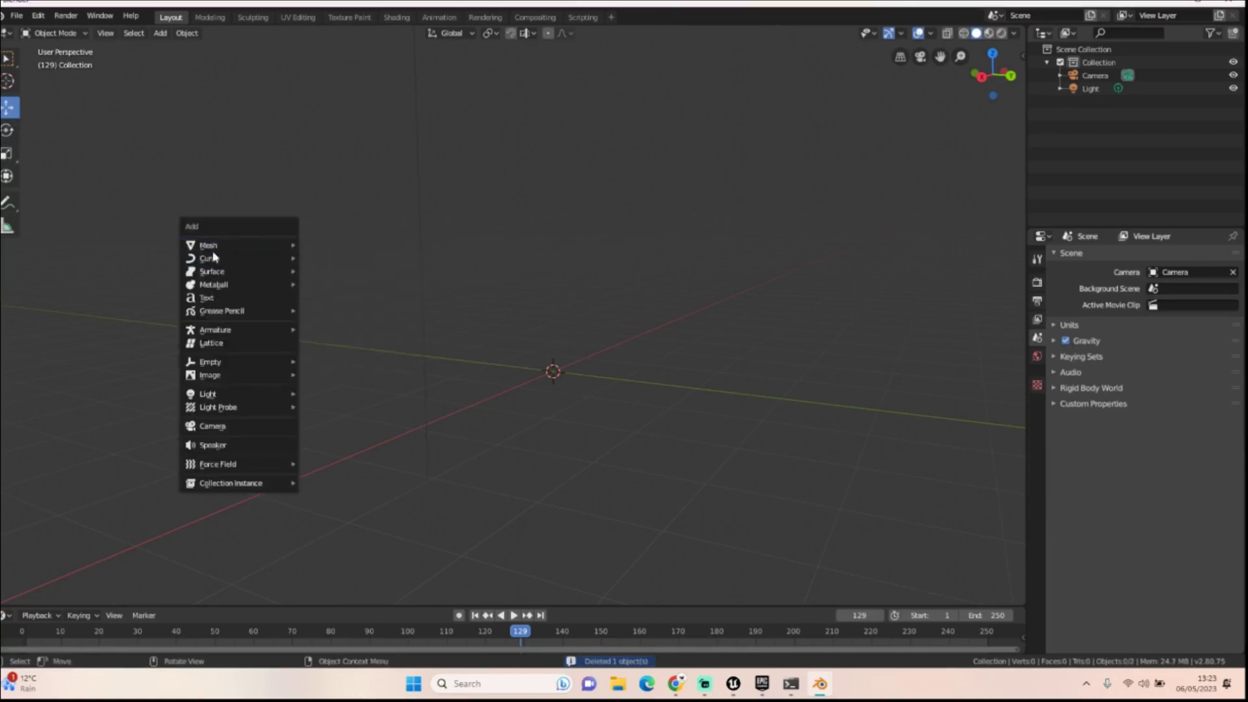
{"action": "mouse_move", "coordinate": [235, 252]}
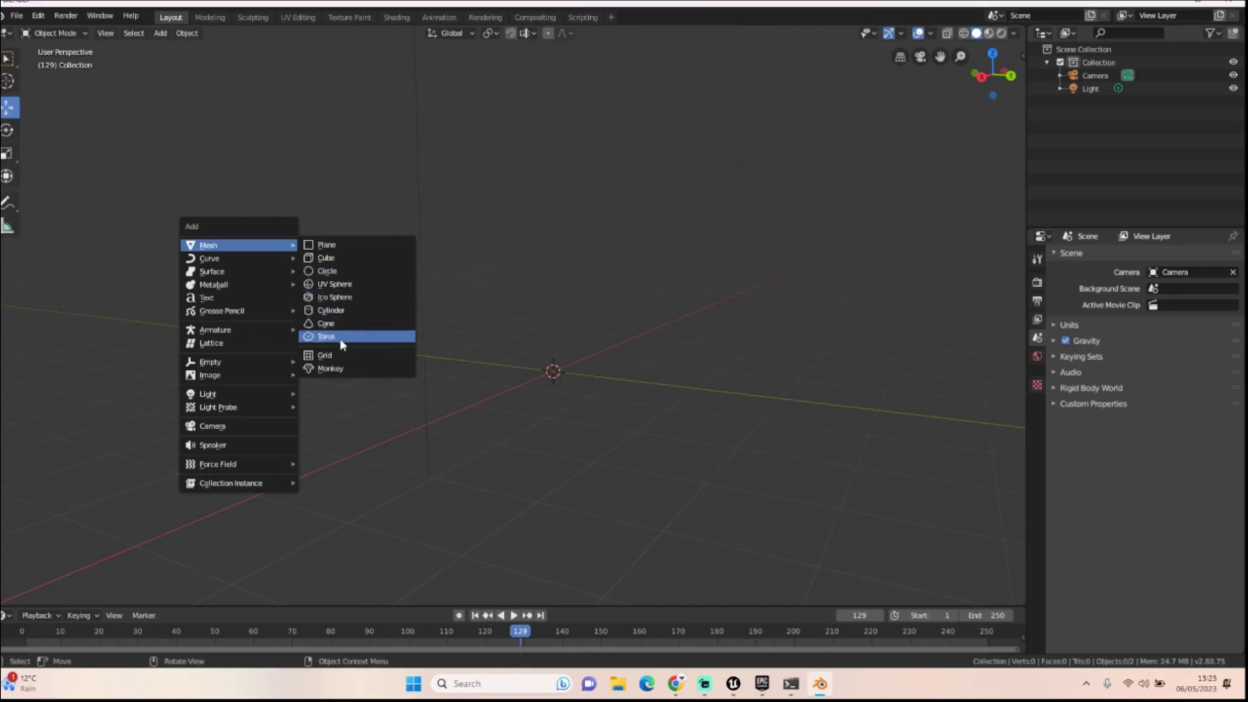
{"action": "left_click", "coordinate": [366, 284]}
{"action": "scroll", "coordinate": [622, 357], "scroll_direction": "down", "scroll_amount": 1}
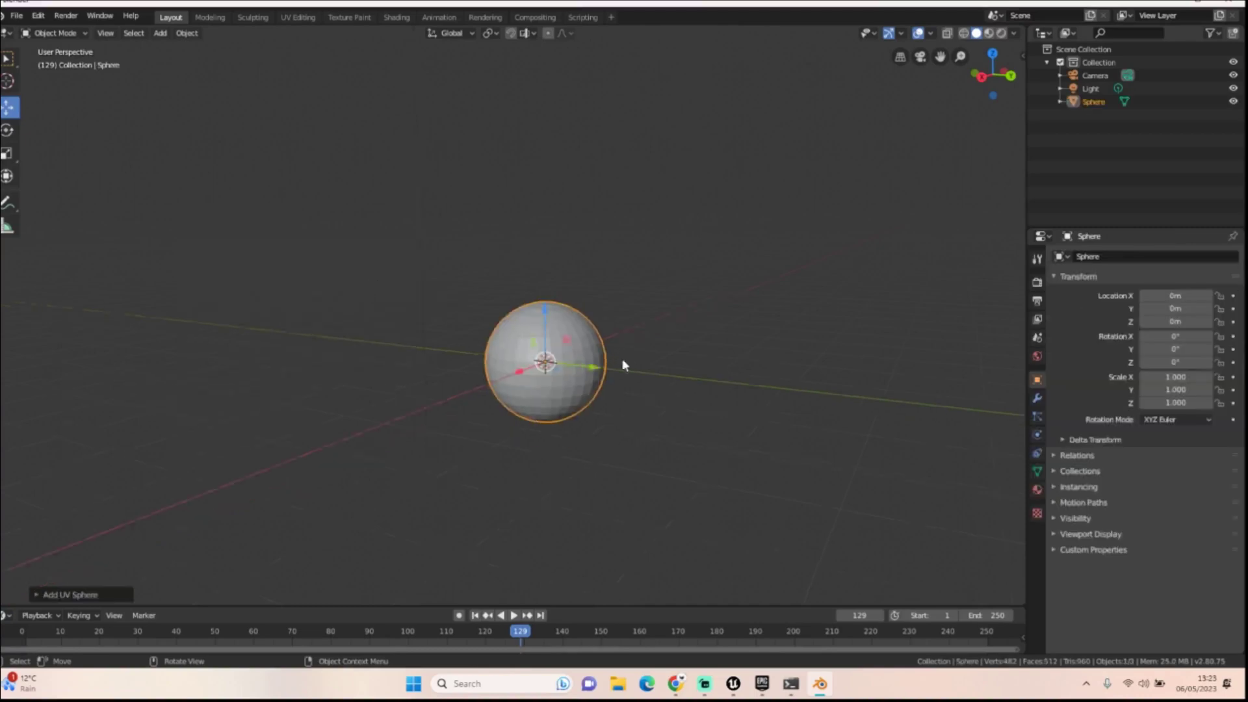
{"action": "middle_click_drag", "start_coordinate": [622, 358], "coordinate": [591, 348]}
{"action": "scroll", "coordinate": [591, 345], "scroll_direction": "up", "scroll_amount": 2}
{"action": "left_click_drag", "start_coordinate": [541, 325], "coordinate": [548, 233]}
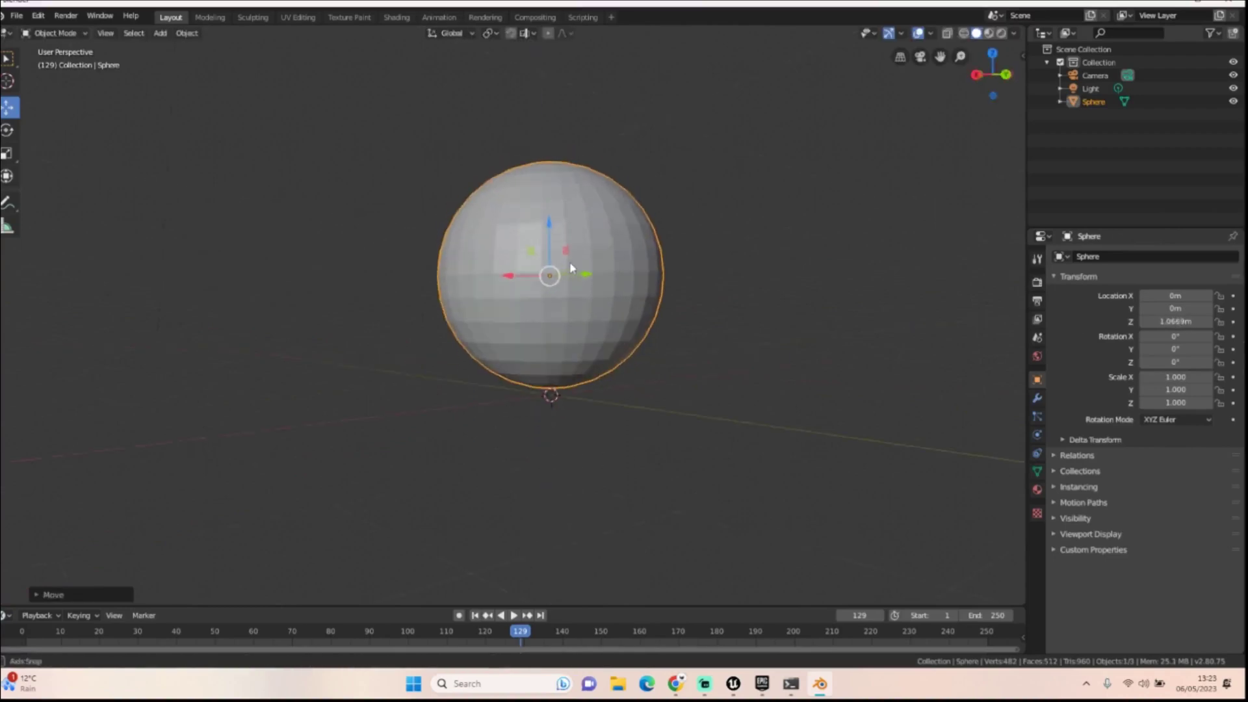
Step: Switch the sphere to Sculpt Mode and sculpt uneven bumps into its underside with the Draw brush
{"action": "left_click", "coordinate": [78, 33]}
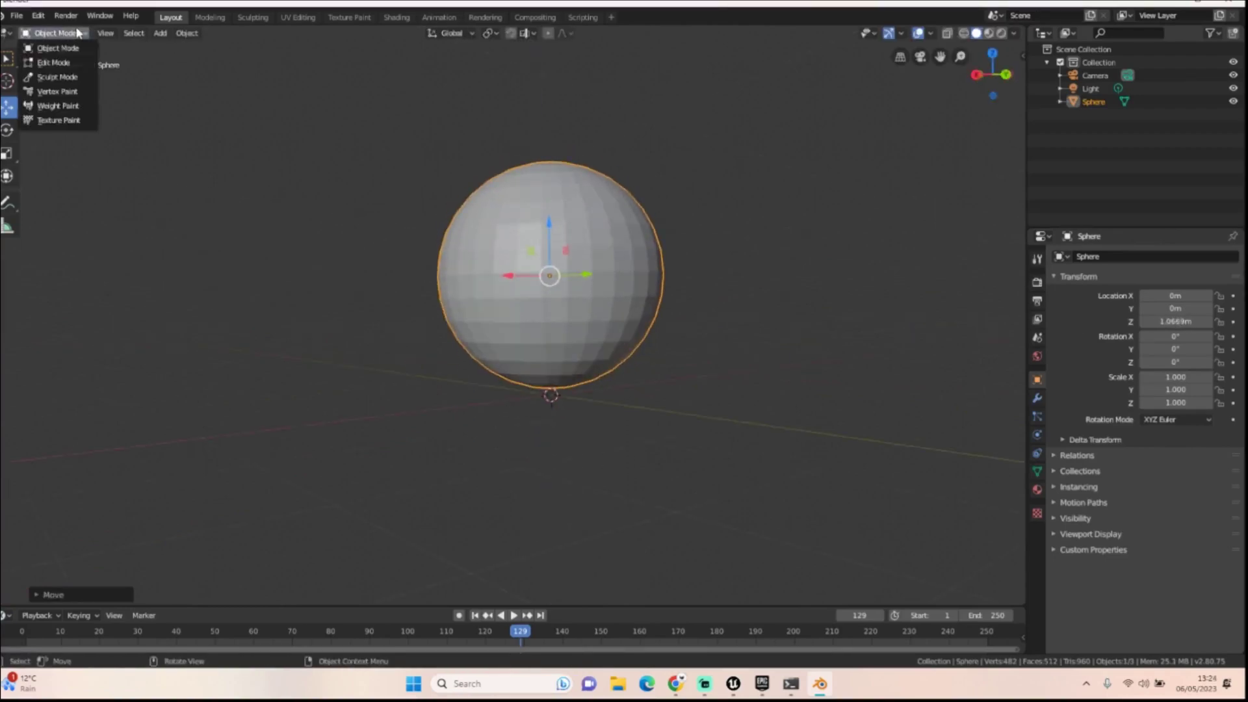
{"action": "left_click", "coordinate": [62, 74]}
{"action": "middle_click_drag", "start_coordinate": [220, 158], "coordinate": [273, 149]}
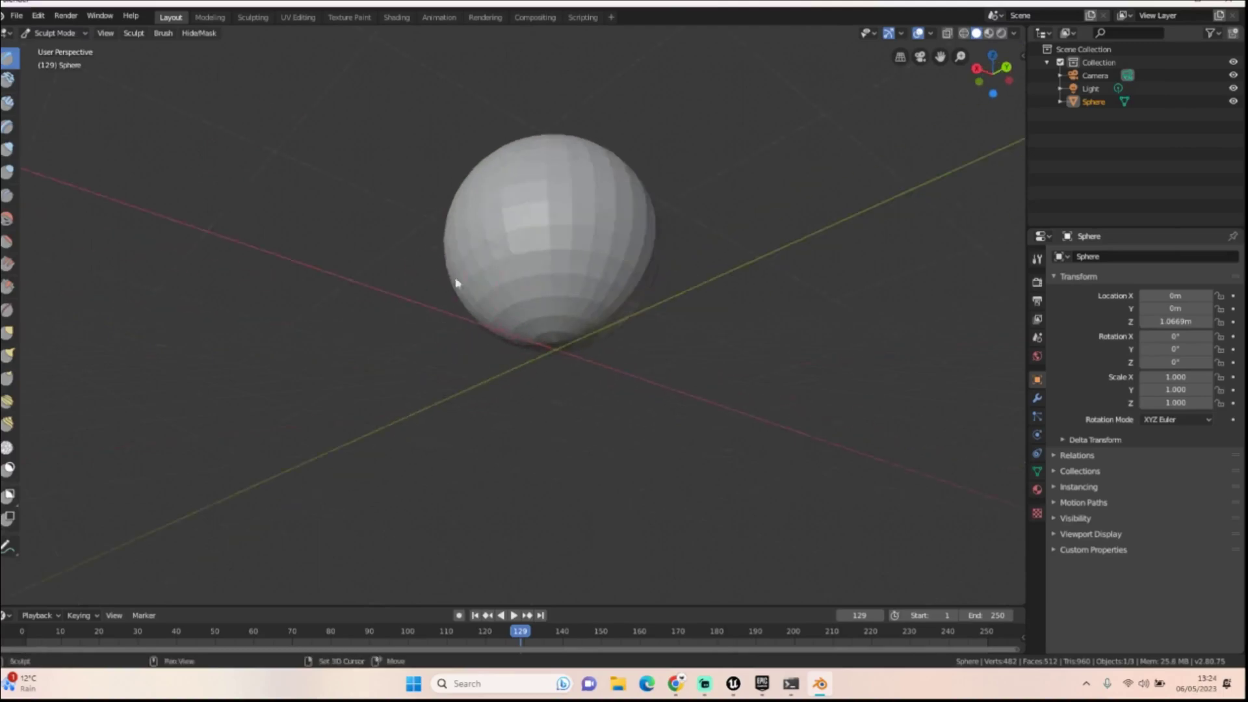
{"action": "left_click_drag", "start_coordinate": [455, 283], "coordinate": [536, 322]}
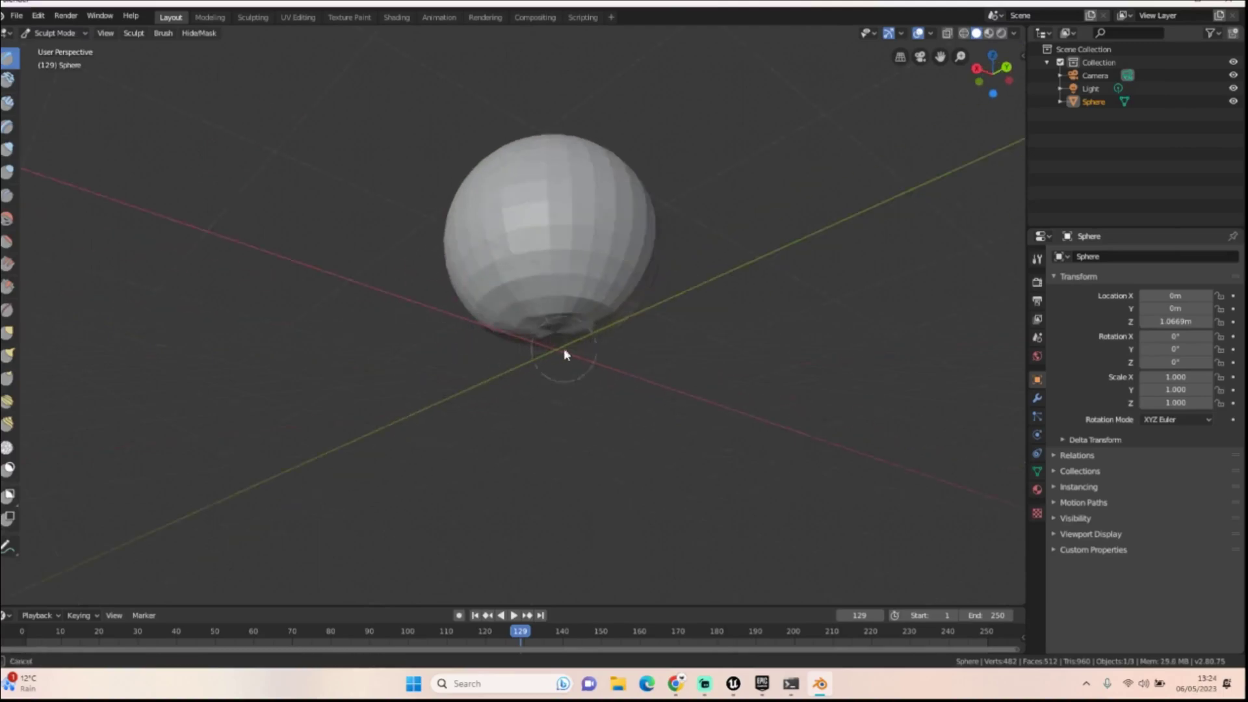
{"action": "mouse_move", "coordinate": [553, 331]}
{"action": "middle_mouse_down"}
{"action": "mouse_move", "coordinate": [588, 343]}
{"action": "mouse_move", "coordinate": [507, 225]}
{"action": "middle_mouse_up"}
Step: Sculpt irregular bulges over the sphere's top and all around its sides with the Draw brush
{"action": "mouse_move", "coordinate": [503, 203]}
{"action": "left_mouse_down"}
{"action": "mouse_move", "coordinate": [479, 215]}
{"action": "mouse_move", "coordinate": [510, 241]}
{"action": "mouse_move", "coordinate": [459, 279]}
{"action": "mouse_move", "coordinate": [487, 206]}
{"action": "mouse_move", "coordinate": [524, 279]}
{"action": "left_mouse_up"}
{"action": "mouse_move", "coordinate": [524, 279]}
{"action": "middle_mouse_down"}
{"action": "mouse_move", "coordinate": [620, 374]}
{"action": "mouse_move", "coordinate": [542, 254]}
{"action": "middle_mouse_up"}
{"action": "mouse_move", "coordinate": [479, 214]}
{"action": "left_mouse_down"}
{"action": "mouse_move", "coordinate": [527, 161]}
{"action": "mouse_move", "coordinate": [566, 198]}
{"action": "left_mouse_up"}
{"action": "mouse_move", "coordinate": [606, 265]}
{"action": "middle_mouse_down"}
{"action": "mouse_move", "coordinate": [685, 340]}
{"action": "mouse_move", "coordinate": [635, 368]}
{"action": "mouse_move", "coordinate": [526, 345]}
{"action": "mouse_move", "coordinate": [513, 355]}
{"action": "mouse_move", "coordinate": [564, 334]}
{"action": "mouse_move", "coordinate": [602, 360]}
{"action": "mouse_move", "coordinate": [665, 341]}
{"action": "mouse_move", "coordinate": [661, 329]}
{"action": "mouse_move", "coordinate": [667, 388]}
{"action": "middle_mouse_up"}
{"action": "mouse_move", "coordinate": [579, 220]}
{"action": "left_mouse_down"}
{"action": "mouse_move", "coordinate": [546, 232]}
{"action": "mouse_move", "coordinate": [590, 342]}
{"action": "mouse_move", "coordinate": [652, 279]}
{"action": "mouse_move", "coordinate": [496, 340]}
{"action": "mouse_move", "coordinate": [579, 312]}
{"action": "mouse_move", "coordinate": [607, 268]}
{"action": "mouse_move", "coordinate": [595, 277]}
{"action": "left_mouse_up"}
{"action": "mouse_move", "coordinate": [536, 300]}
{"action": "middle_mouse_down"}
{"action": "mouse_move", "coordinate": [575, 238]}
{"action": "mouse_move", "coordinate": [655, 269]}
{"action": "middle_mouse_up"}
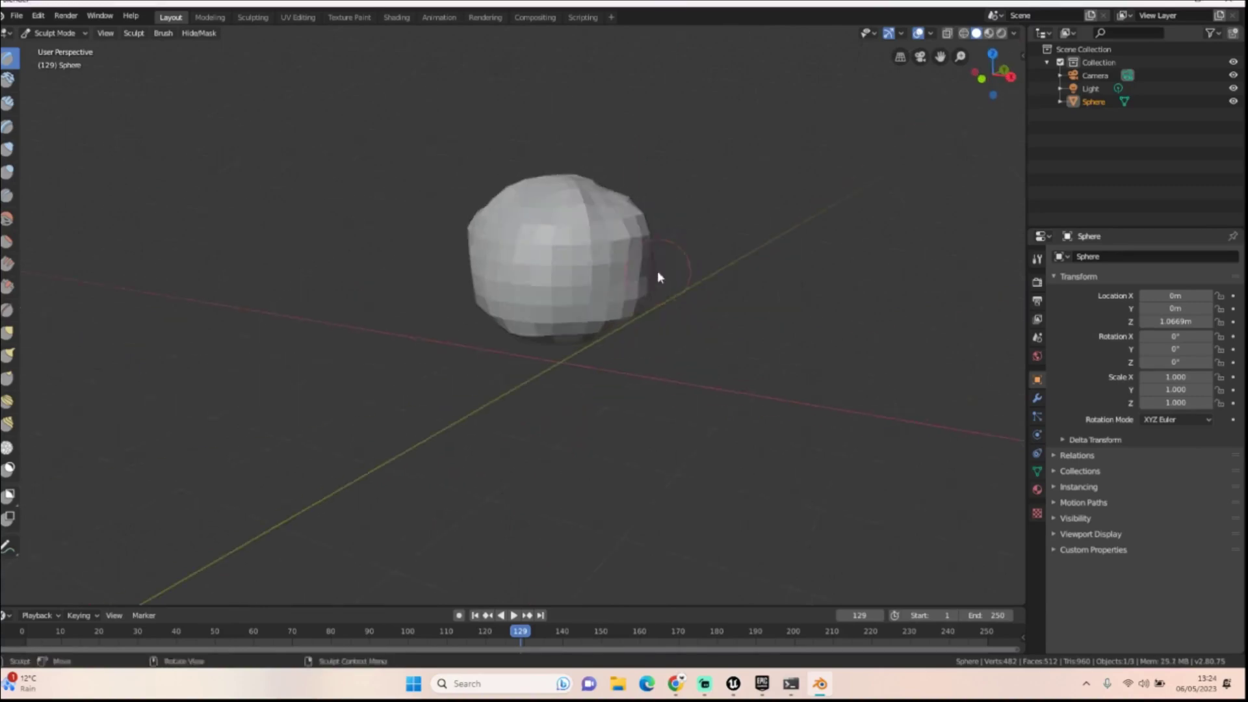
{"action": "mouse_move", "coordinate": [617, 252]}
{"action": "left_mouse_down"}
{"action": "mouse_move", "coordinate": [495, 207]}
{"action": "mouse_move", "coordinate": [546, 273]}
{"action": "mouse_move", "coordinate": [608, 260]}
{"action": "left_mouse_up"}
{"action": "mouse_move", "coordinate": [637, 236]}
{"action": "middle_mouse_down"}
{"action": "mouse_move", "coordinate": [488, 232]}
{"action": "mouse_move", "coordinate": [510, 224]}
{"action": "middle_mouse_up"}
{"action": "middle_click_drag", "start_coordinate": [560, 259], "coordinate": [567, 317]}
{"action": "mouse_move", "coordinate": [550, 263]}
{"action": "left_mouse_down"}
{"action": "mouse_move", "coordinate": [577, 320]}
{"action": "mouse_move", "coordinate": [683, 212]}
{"action": "mouse_move", "coordinate": [708, 353]}
{"action": "left_mouse_up"}
{"action": "mouse_move", "coordinate": [608, 260]}
{"action": "left_mouse_down"}
{"action": "mouse_move", "coordinate": [593, 292]}
{"action": "mouse_move", "coordinate": [747, 378]}
{"action": "mouse_move", "coordinate": [555, 221]}
{"action": "mouse_move", "coordinate": [571, 329]}
{"action": "mouse_move", "coordinate": [688, 362]}
{"action": "left_mouse_up"}
{"action": "mouse_move", "coordinate": [688, 362]}
{"action": "middle_mouse_down"}
{"action": "mouse_move", "coordinate": [616, 245]}
{"action": "mouse_move", "coordinate": [645, 235]}
{"action": "mouse_move", "coordinate": [404, 245]}
{"action": "mouse_move", "coordinate": [557, 265]}
{"action": "mouse_move", "coordinate": [641, 251]}
{"action": "middle_mouse_up"}
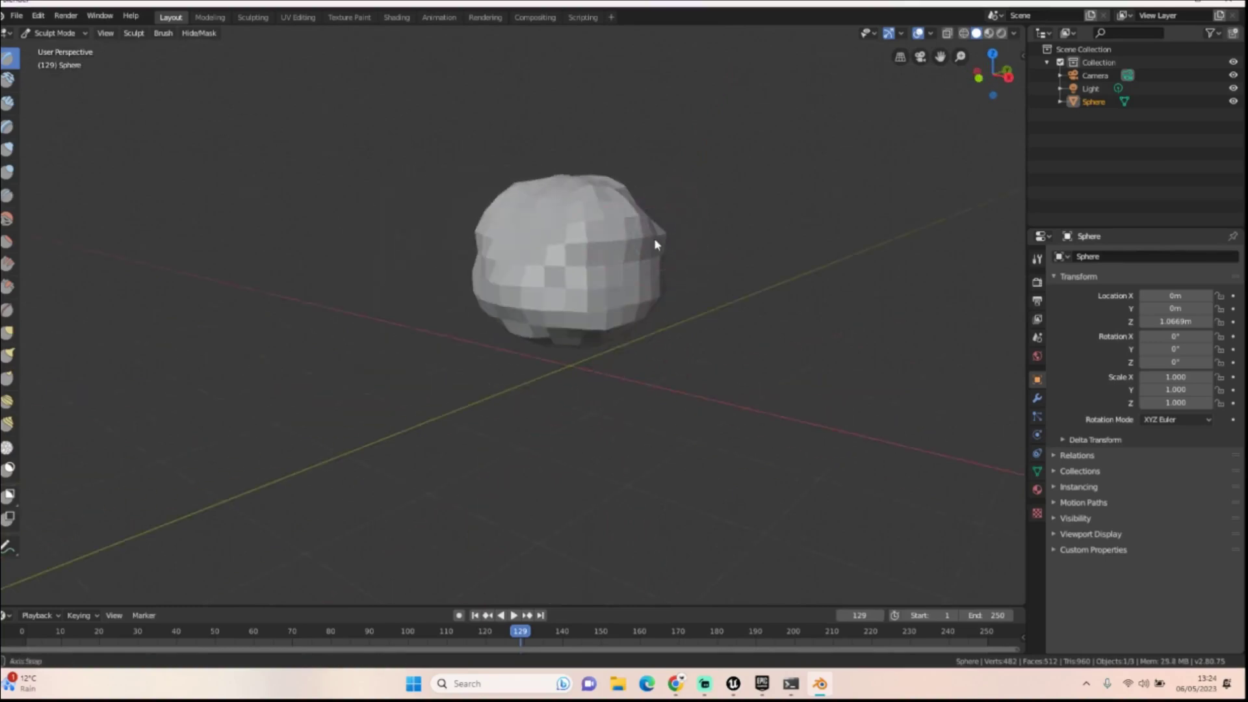
{"action": "middle_click_drag", "start_coordinate": [655, 241], "coordinate": [588, 309]}
{"action": "left_click_drag", "start_coordinate": [569, 306], "coordinate": [647, 354]}
{"action": "middle_click_drag", "start_coordinate": [690, 318], "coordinate": [707, 311]}
{"action": "mouse_move", "coordinate": [707, 315]}
{"action": "left_mouse_down"}
{"action": "mouse_move", "coordinate": [635, 334]}
{"action": "mouse_move", "coordinate": [613, 321]}
{"action": "mouse_move", "coordinate": [660, 340]}
{"action": "mouse_move", "coordinate": [678, 298]}
{"action": "mouse_move", "coordinate": [599, 306]}
{"action": "left_mouse_up"}
{"action": "mouse_move", "coordinate": [598, 306]}
{"action": "middle_mouse_down"}
{"action": "mouse_move", "coordinate": [669, 260]}
{"action": "mouse_move", "coordinate": [699, 260]}
{"action": "mouse_move", "coordinate": [426, 259]}
{"action": "mouse_move", "coordinate": [438, 222]}
{"action": "mouse_move", "coordinate": [532, 290]}
{"action": "middle_mouse_up"}
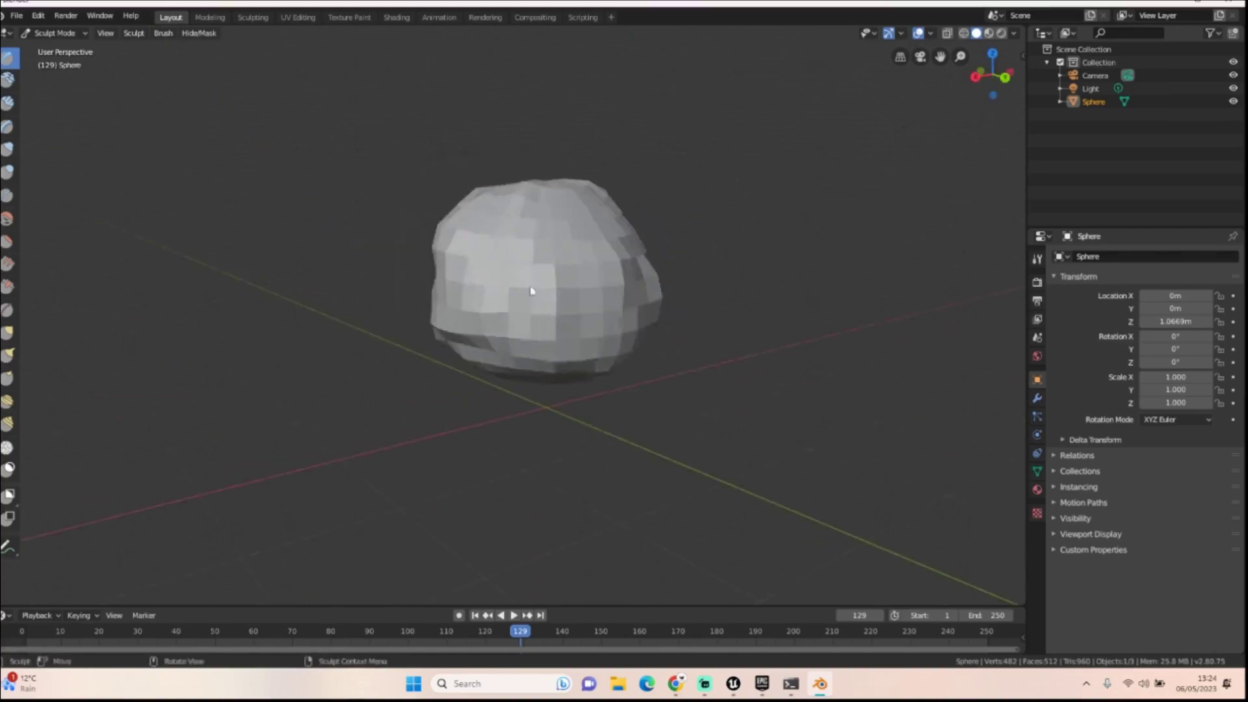
{"action": "left_click_drag", "start_coordinate": [546, 334], "coordinate": [443, 334]}
{"action": "middle_click_drag", "start_coordinate": [443, 334], "coordinate": [348, 321]}
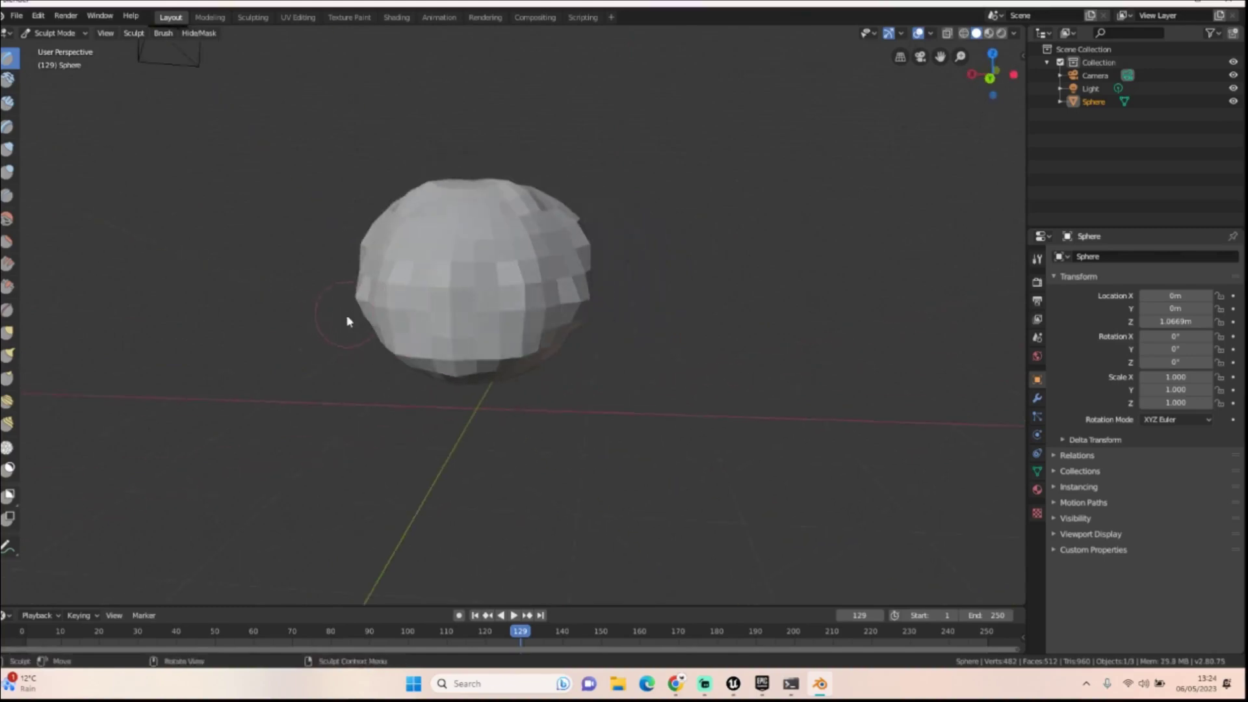
Step: Build up the sphere's sides and upper surface with Clay brush strokes
{"action": "left_click", "coordinate": [6, 81]}
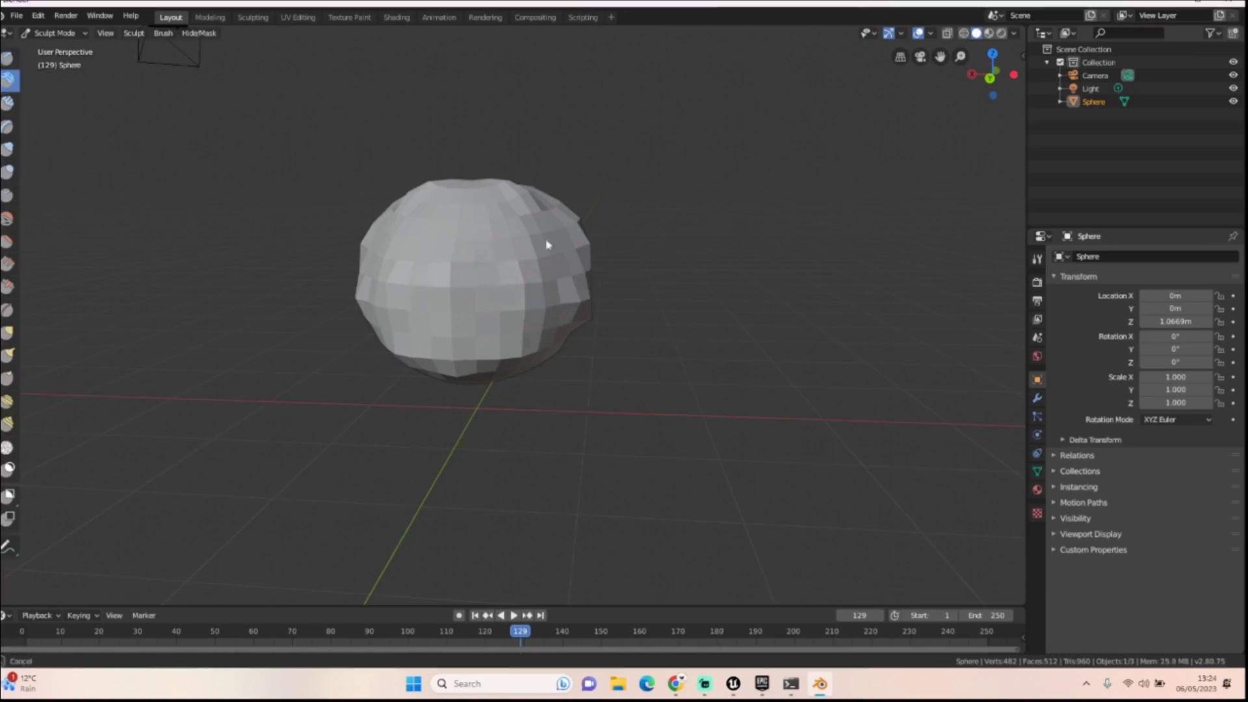
{"action": "mouse_move", "coordinate": [549, 245]}
{"action": "left_mouse_down"}
{"action": "mouse_move", "coordinate": [526, 276]}
{"action": "mouse_move", "coordinate": [561, 259]}
{"action": "left_mouse_up"}
{"action": "left_click_drag", "start_coordinate": [510, 303], "coordinate": [443, 194]}
{"action": "middle_click_drag", "start_coordinate": [396, 281], "coordinate": [557, 270]}
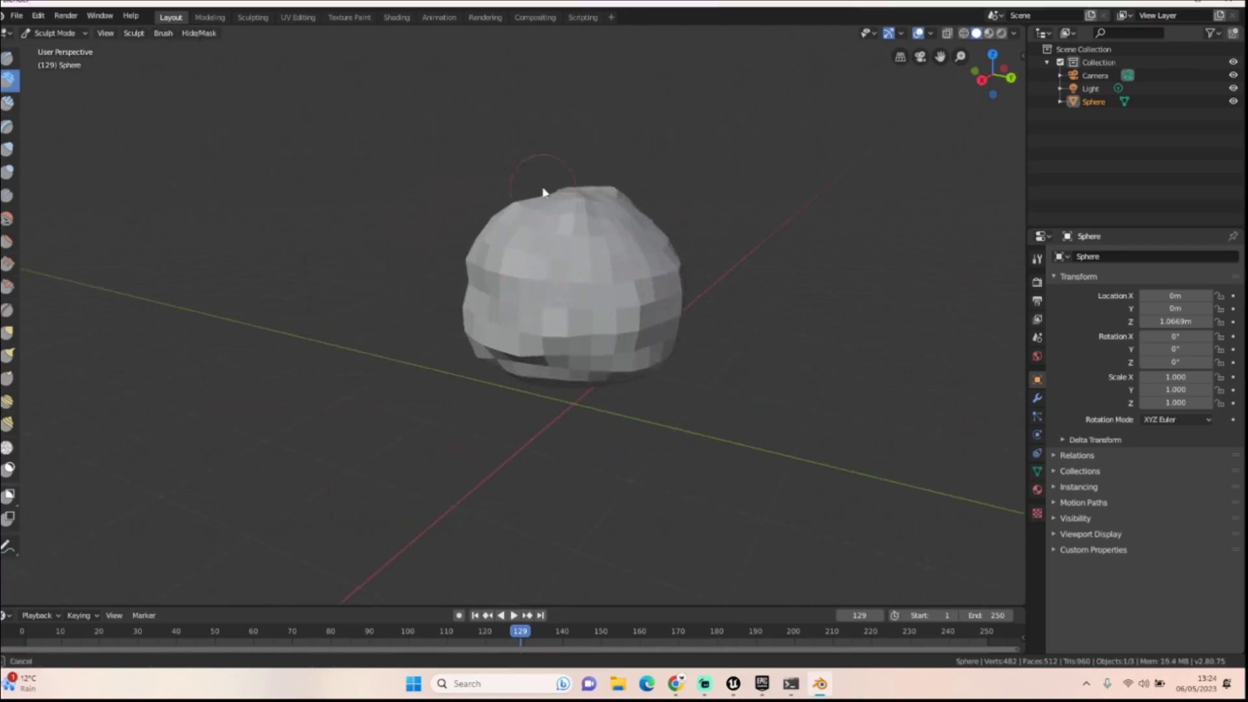
{"action": "left_click_drag", "start_coordinate": [543, 192], "coordinate": [117, 139]}
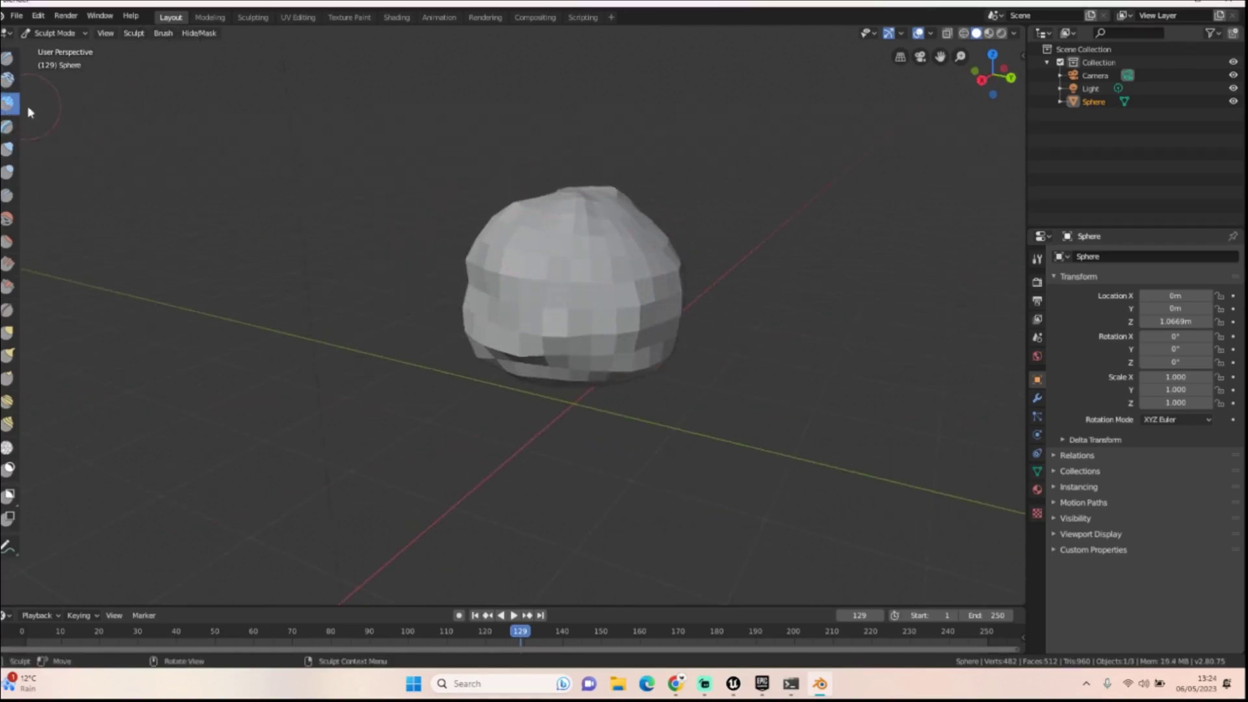
Step: Add raised, uneven areas across the sphere's side with the Clay Strips brush
{"action": "left_click_drag", "start_coordinate": [559, 301], "coordinate": [606, 257]}
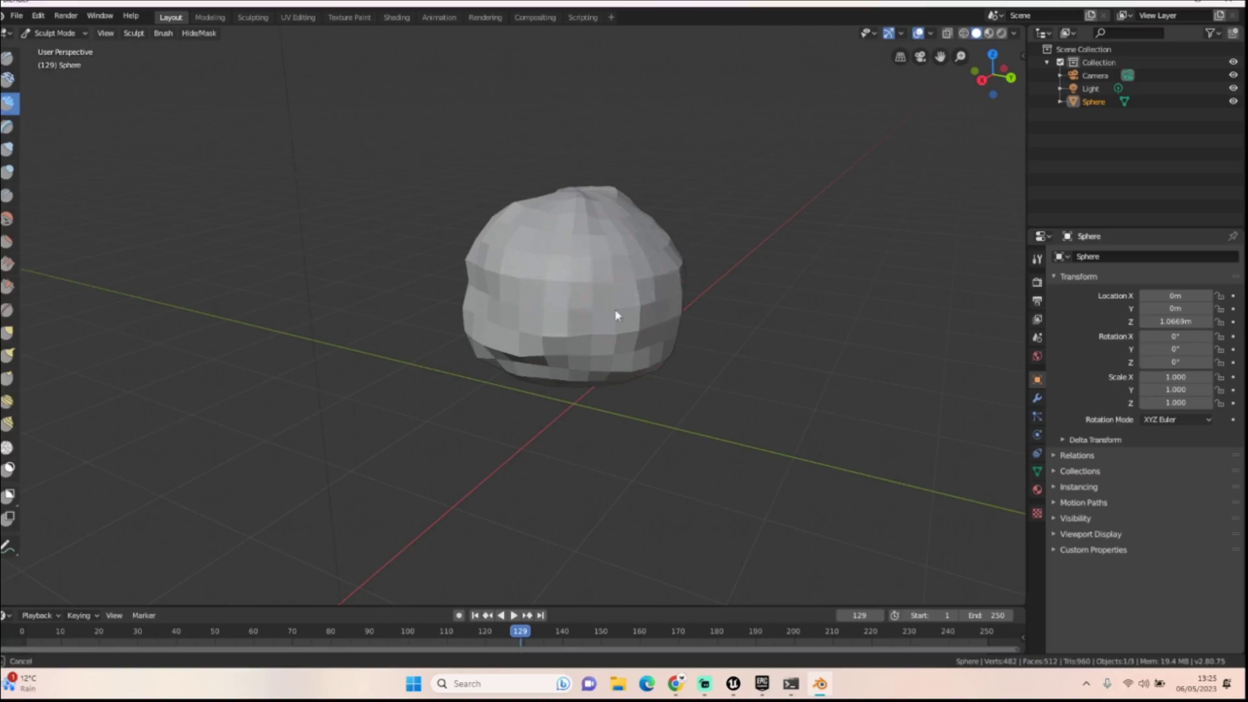
{"action": "left_click_drag", "start_coordinate": [617, 316], "coordinate": [14, 103]}
{"action": "left_click_drag", "start_coordinate": [650, 293], "coordinate": [503, 308]}
{"action": "mouse_move", "coordinate": [645, 291]}
{"action": "middle_mouse_down"}
{"action": "mouse_move", "coordinate": [660, 245]}
{"action": "mouse_move", "coordinate": [708, 228]}
{"action": "mouse_move", "coordinate": [671, 243]}
{"action": "middle_mouse_up"}
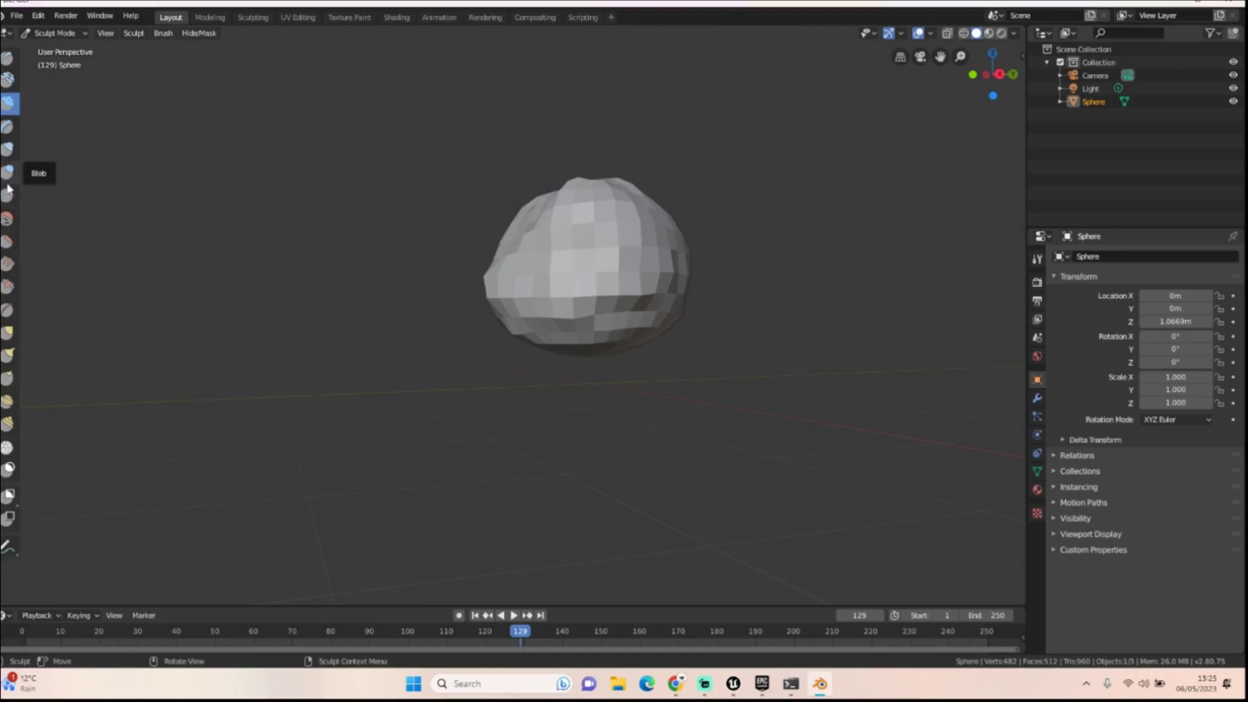
Step: Soften the sharp ridges on the sculpted sphere's sides with the Smooth brush
{"action": "left_click", "coordinate": [8, 220]}
{"action": "mouse_move", "coordinate": [595, 234]}
{"action": "left_mouse_down"}
{"action": "mouse_move", "coordinate": [674, 263]}
{"action": "mouse_move", "coordinate": [524, 286]}
{"action": "left_mouse_up"}
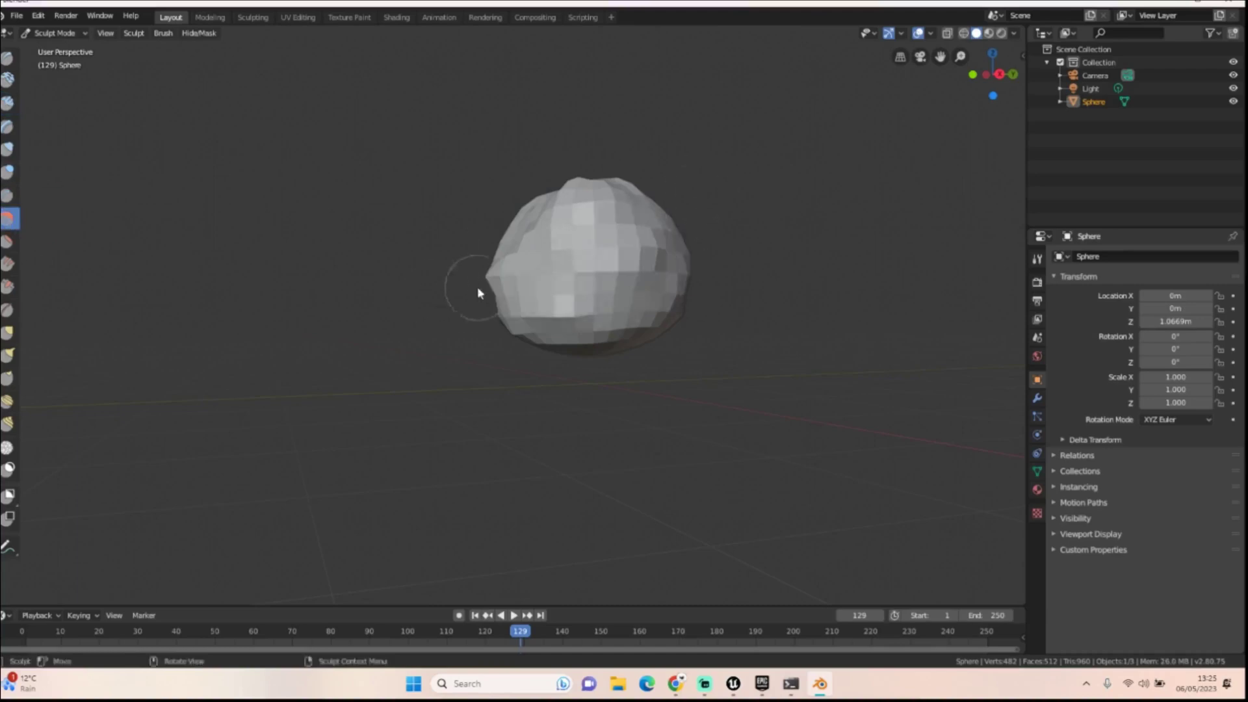
{"action": "middle_click_drag", "start_coordinate": [478, 287], "coordinate": [658, 271]}
{"action": "left_click_drag", "start_coordinate": [511, 256], "coordinate": [486, 281]}
{"action": "mouse_move", "coordinate": [488, 284]}
{"action": "middle_mouse_down"}
{"action": "mouse_move", "coordinate": [371, 264]}
{"action": "mouse_move", "coordinate": [490, 284]}
{"action": "middle_mouse_up"}
{"action": "middle_click_drag", "start_coordinate": [583, 294], "coordinate": [465, 275]}
{"action": "middle_click_drag", "start_coordinate": [554, 358], "coordinate": [637, 448]}
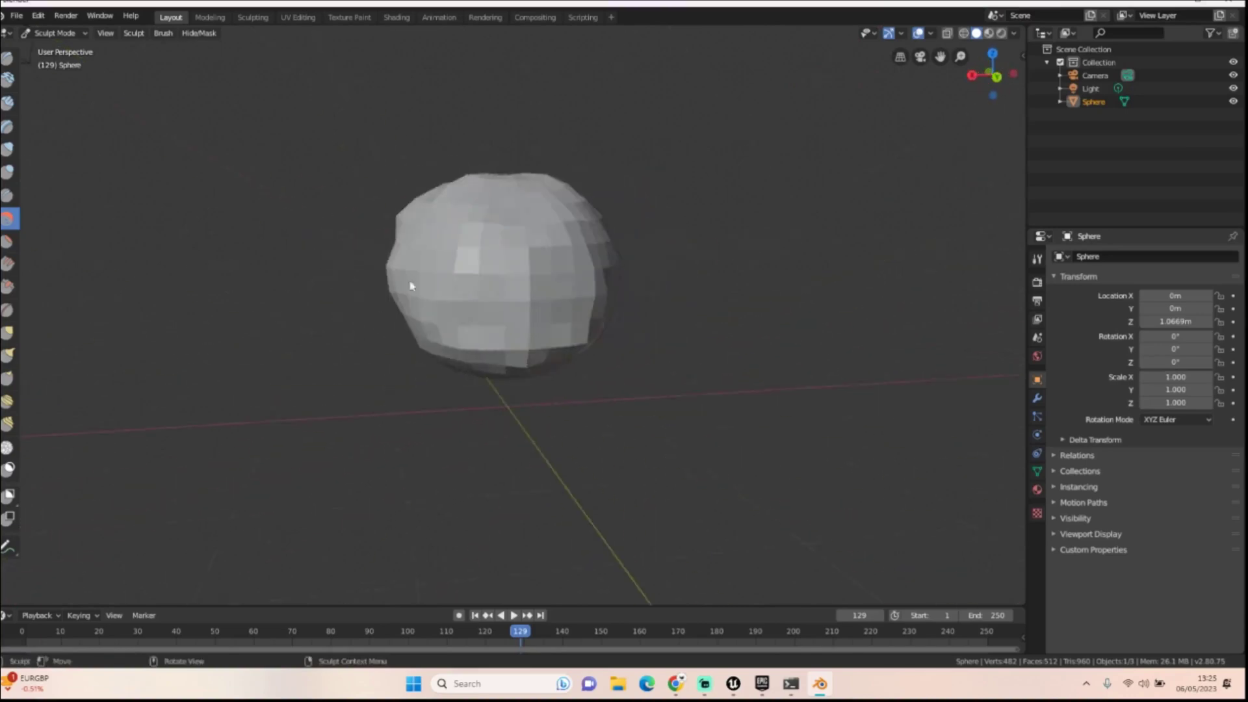
Step: Add a Smooth modifier to the sphere and raise its Factor to 4.933
{"action": "left_click", "coordinate": [1037, 398]}
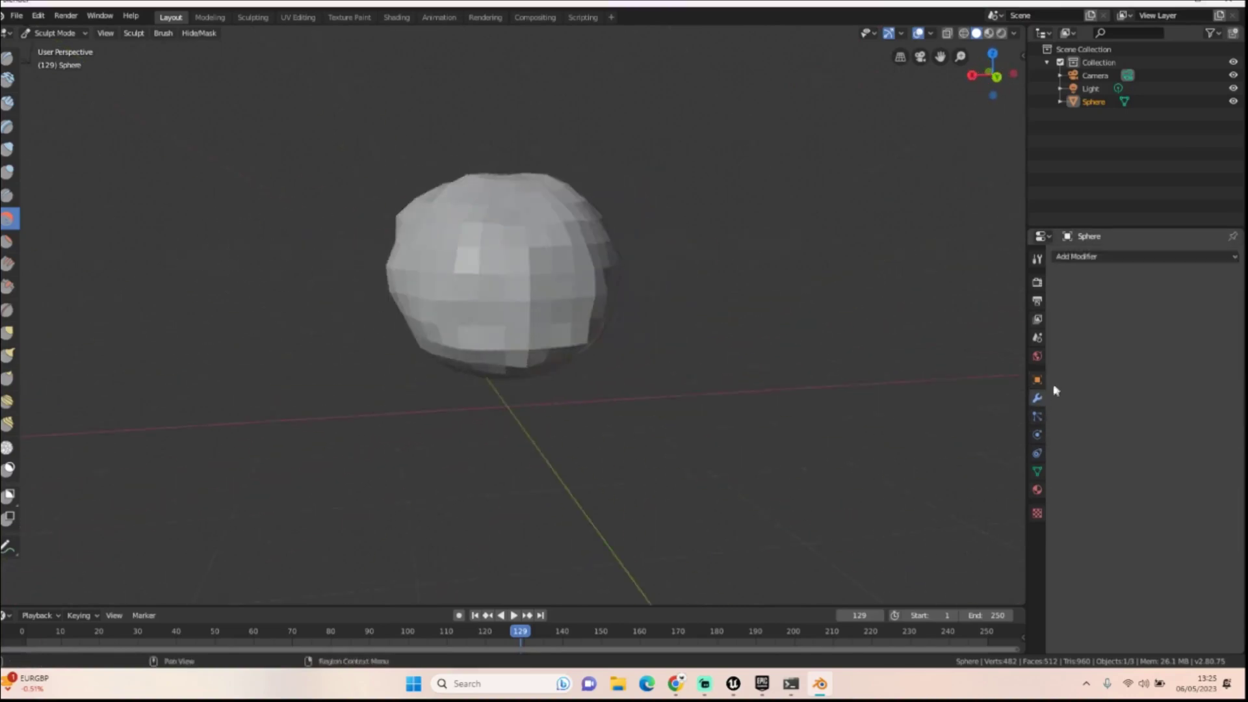
{"action": "left_click", "coordinate": [1127, 257]}
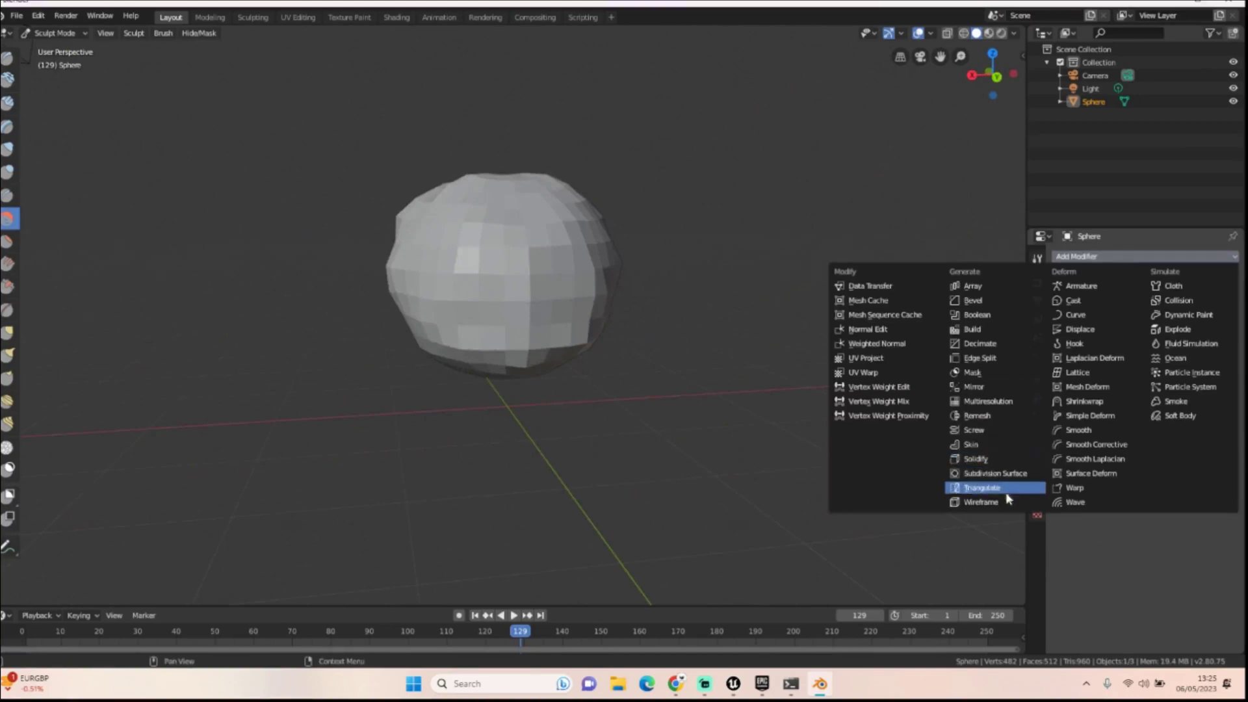
{"action": "left_click", "coordinate": [1078, 430]}
{"action": "middle_click_drag", "start_coordinate": [923, 416], "coordinate": [799, 395]}
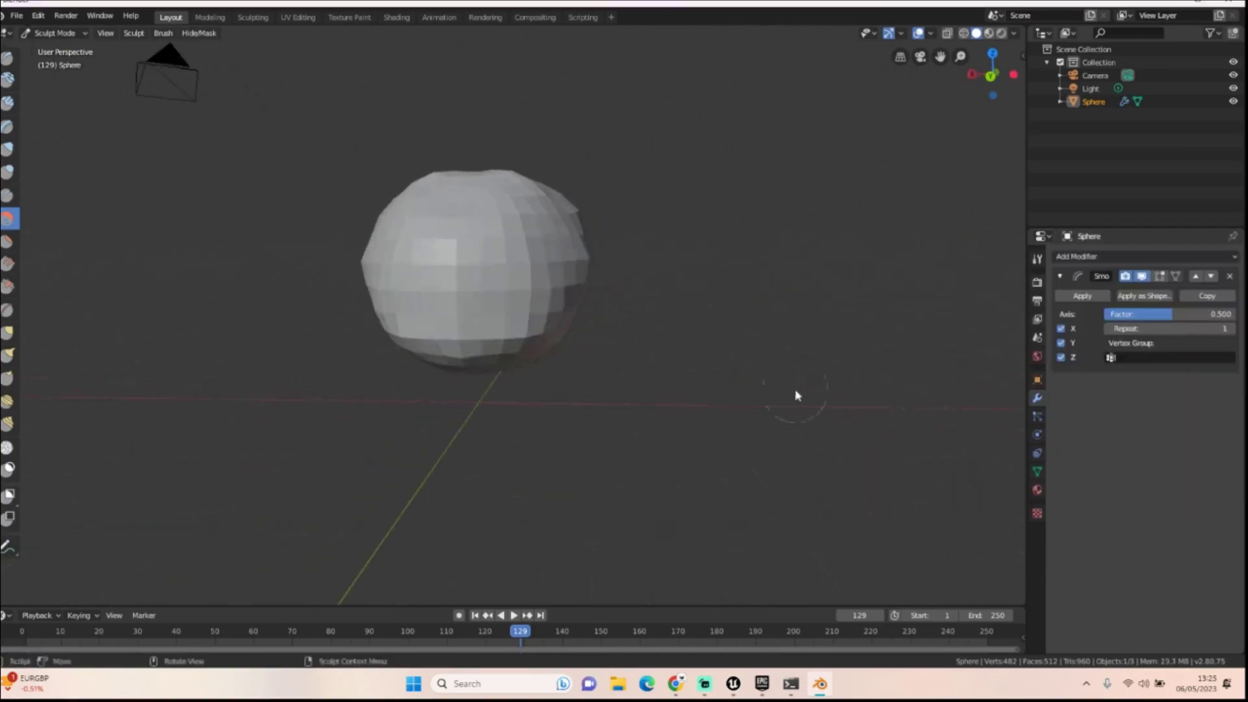
{"action": "left_click_drag", "start_coordinate": [1192, 314], "coordinate": [1235, 314]}
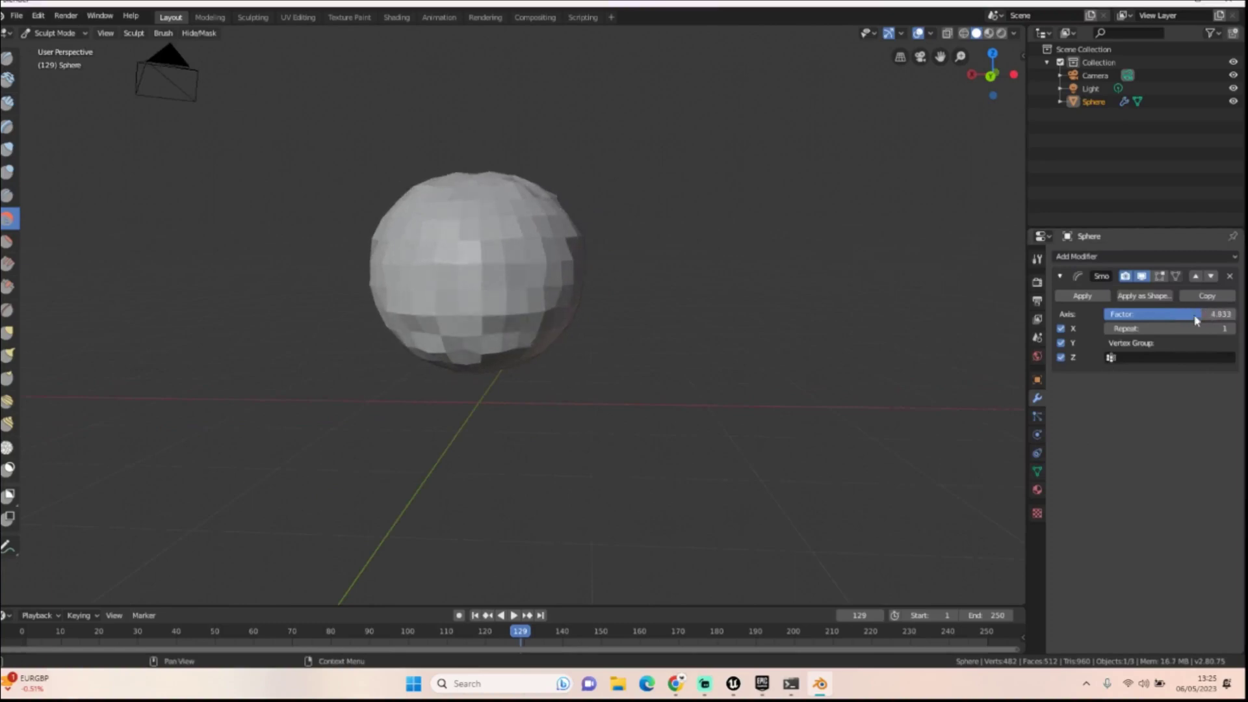
Step: Add a Subdivision Surface modifier with quality 6 and raise the Smooth modifier's Factor to about 5.9
{"action": "left_click", "coordinate": [1118, 256]}
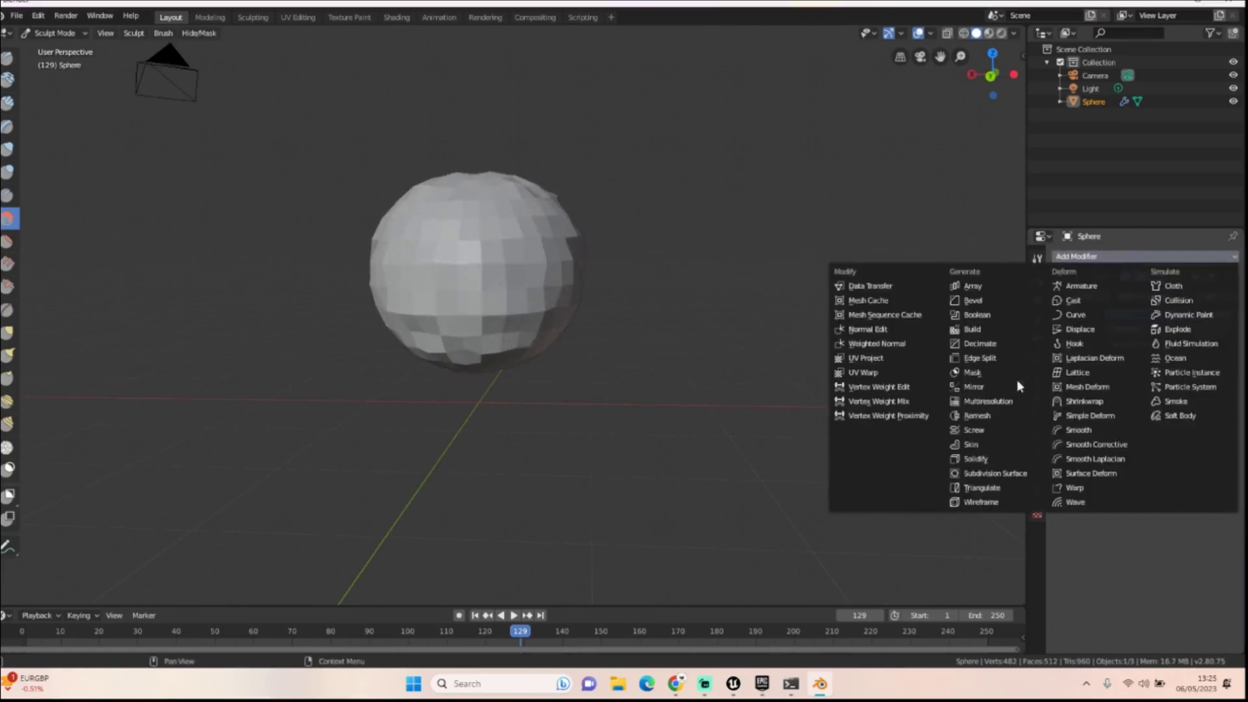
{"action": "left_click", "coordinate": [989, 475]}
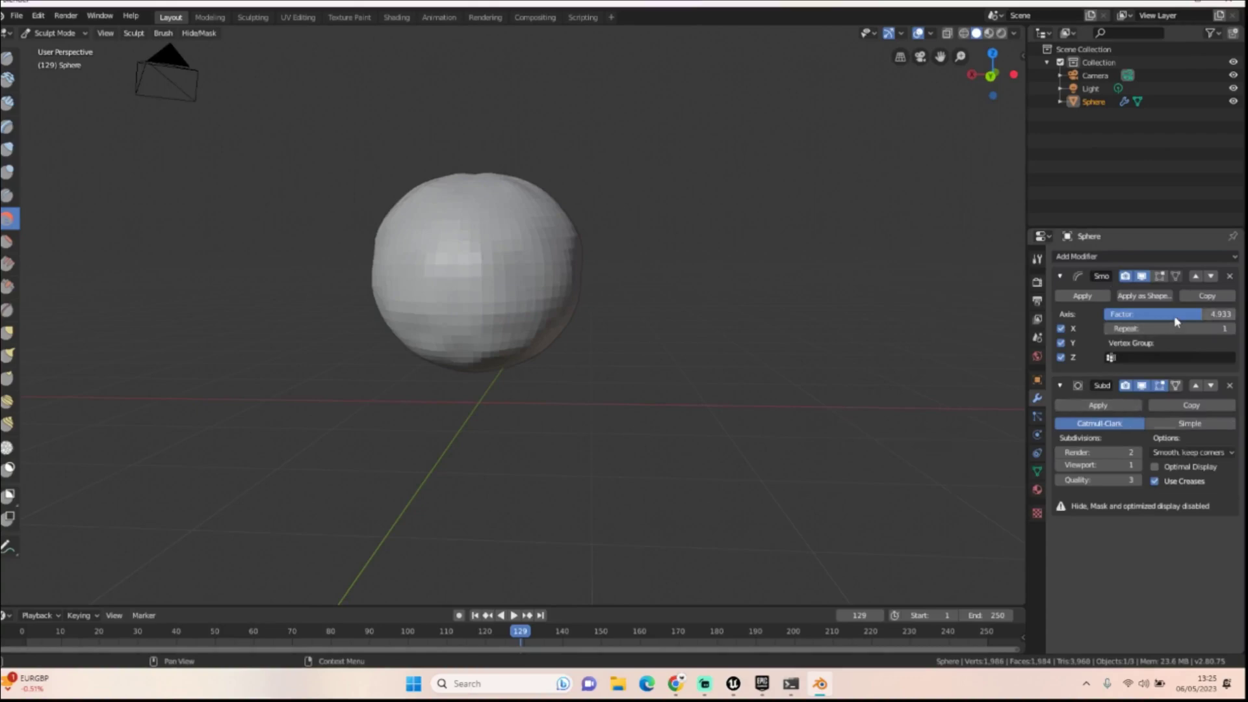
{"action": "mouse_move", "coordinate": [1205, 314]}
{"action": "left_mouse_down"}
{"action": "mouse_move", "coordinate": [1217, 314]}
{"action": "mouse_move", "coordinate": [1203, 314]}
{"action": "left_mouse_up"}
Step: Even out the subdivided sphere's surface with further Smooth brush strokes
{"action": "middle_click_drag", "start_coordinate": [869, 321], "coordinate": [525, 248]}
{"action": "mouse_move", "coordinate": [514, 281]}
{"action": "left_mouse_down"}
{"action": "mouse_move", "coordinate": [427, 286]}
{"action": "mouse_move", "coordinate": [356, 325]}
{"action": "left_mouse_up"}
{"action": "mouse_move", "coordinate": [445, 411]}
{"action": "left_mouse_down"}
{"action": "mouse_move", "coordinate": [403, 405]}
{"action": "mouse_move", "coordinate": [535, 343]}
{"action": "left_mouse_up"}
{"action": "mouse_move", "coordinate": [586, 384]}
{"action": "middle_mouse_down"}
{"action": "mouse_move", "coordinate": [589, 361]}
{"action": "mouse_move", "coordinate": [841, 327]}
{"action": "middle_mouse_up"}
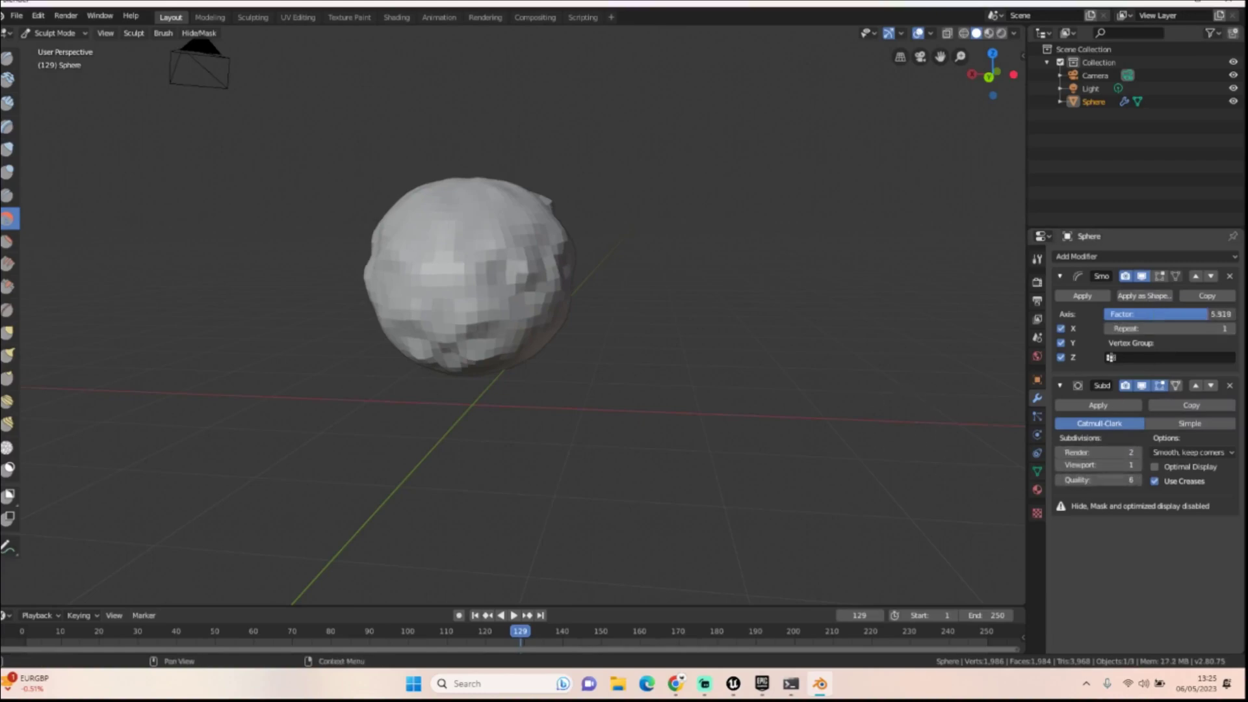
Step: Set the Smooth modifier's Factor to 2.865 and brush over the lower front of the sphere with the Smooth brush
{"action": "left_click_drag", "start_coordinate": [1207, 313], "coordinate": [1189, 314]}
{"action": "middle_click_drag", "start_coordinate": [572, 279], "coordinate": [501, 299]}
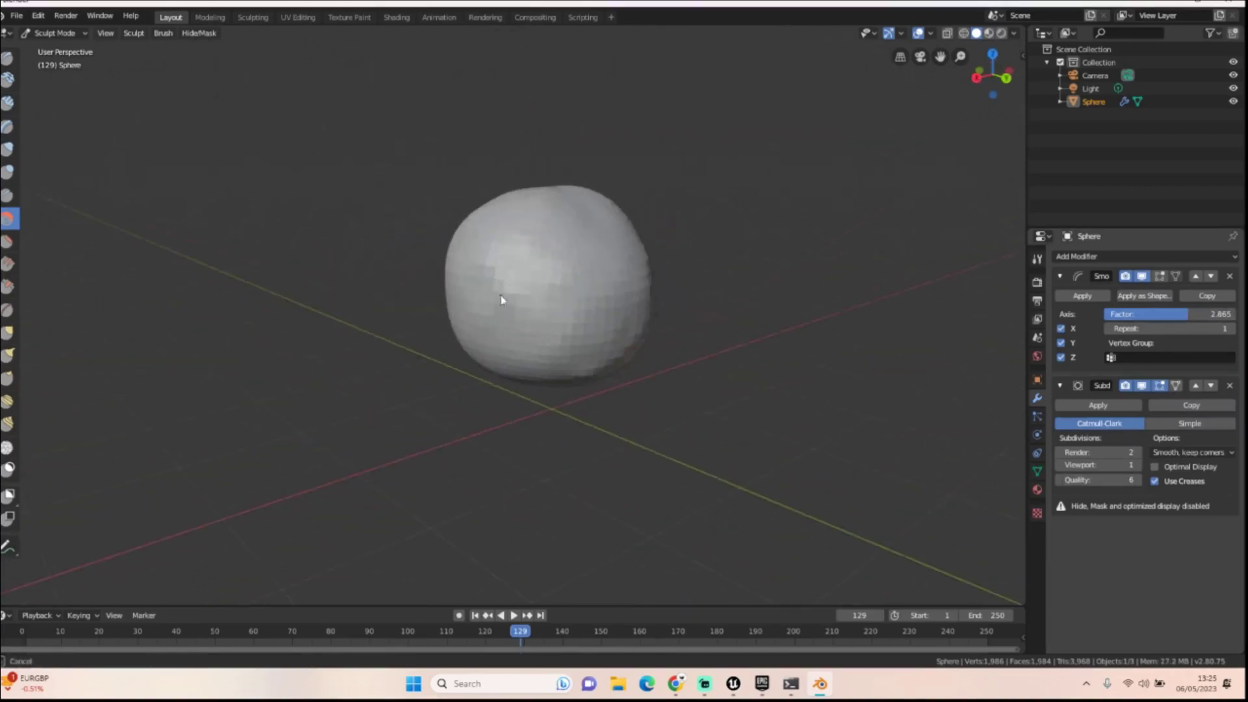
{"action": "left_click_drag", "start_coordinate": [481, 345], "coordinate": [189, 236]}
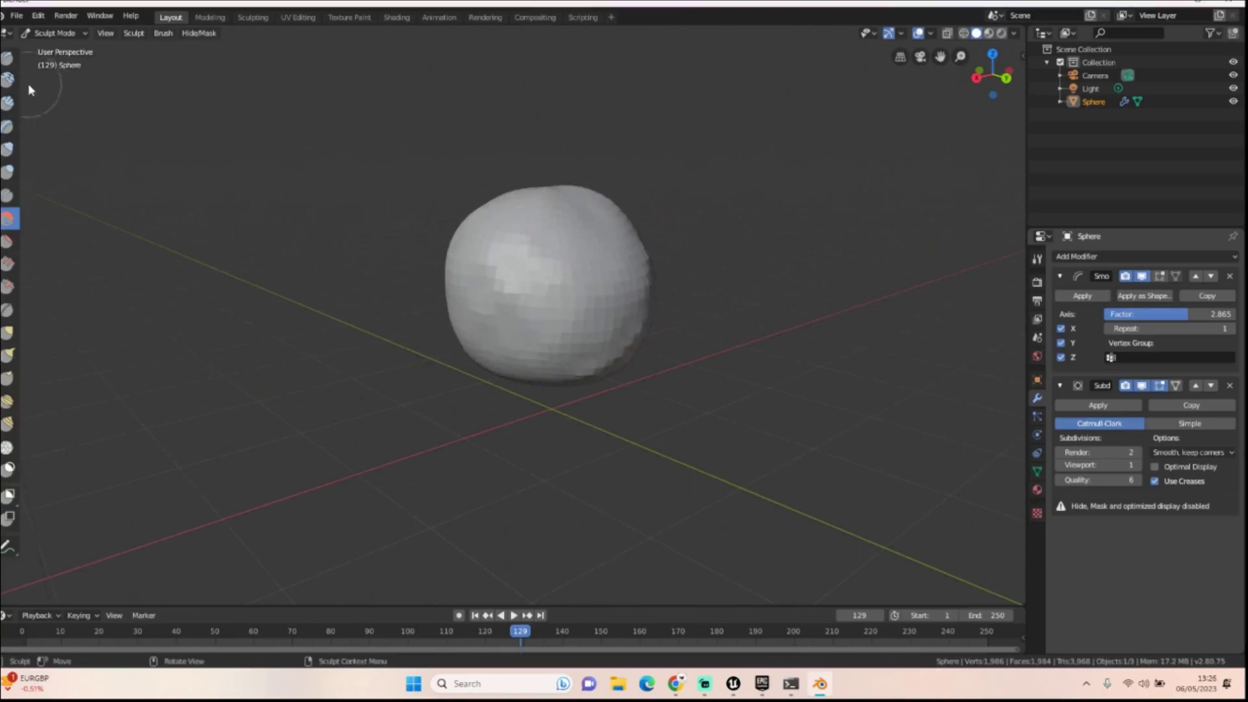
Step: Reshape the sphere with Draw brush strokes from several sides and apply its Subdivision Surface and Smooth modifiers
{"action": "left_click", "coordinate": [11, 62]}
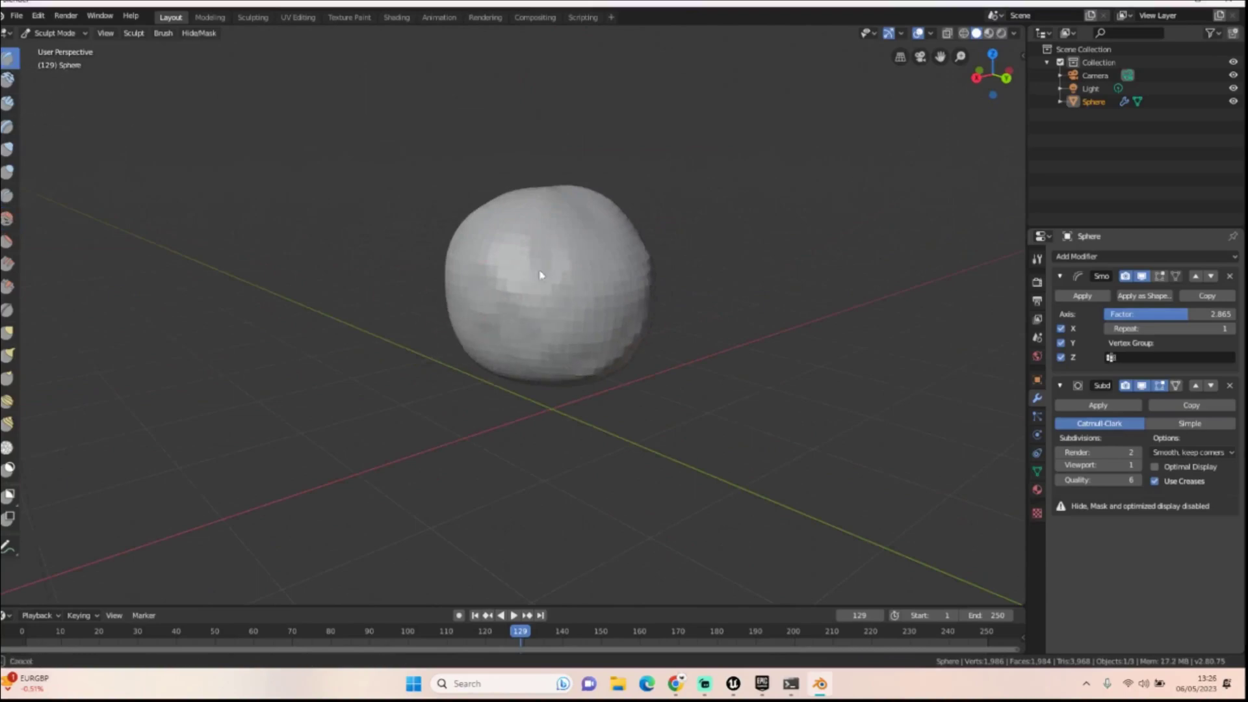
{"action": "mouse_move", "coordinate": [539, 275]}
{"action": "middle_mouse_down"}
{"action": "mouse_move", "coordinate": [546, 293]}
{"action": "mouse_move", "coordinate": [609, 278]}
{"action": "middle_mouse_up"}
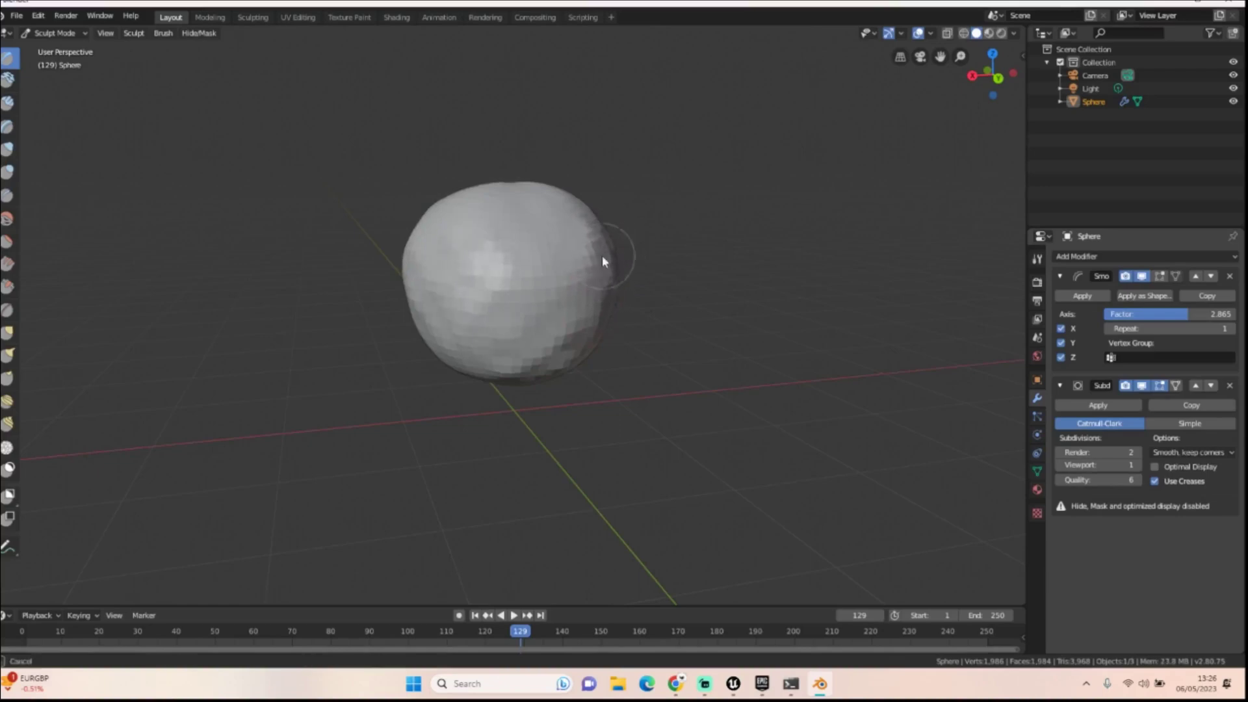
{"action": "mouse_move", "coordinate": [588, 270]}
{"action": "middle_mouse_down"}
{"action": "mouse_move", "coordinate": [576, 290]}
{"action": "mouse_move", "coordinate": [559, 278]}
{"action": "mouse_move", "coordinate": [509, 335]}
{"action": "mouse_move", "coordinate": [489, 323]}
{"action": "mouse_move", "coordinate": [529, 281]}
{"action": "mouse_move", "coordinate": [663, 228]}
{"action": "mouse_move", "coordinate": [688, 165]}
{"action": "mouse_move", "coordinate": [481, 255]}
{"action": "mouse_move", "coordinate": [497, 166]}
{"action": "mouse_move", "coordinate": [485, 327]}
{"action": "mouse_move", "coordinate": [455, 271]}
{"action": "mouse_move", "coordinate": [417, 366]}
{"action": "middle_mouse_up"}
{"action": "mouse_move", "coordinate": [417, 366]}
{"action": "left_mouse_down"}
{"action": "mouse_move", "coordinate": [448, 330]}
{"action": "mouse_move", "coordinate": [468, 351]}
{"action": "left_mouse_up"}
{"action": "mouse_move", "coordinate": [468, 351]}
{"action": "middle_mouse_down"}
{"action": "mouse_move", "coordinate": [496, 377]}
{"action": "mouse_move", "coordinate": [334, 440]}
{"action": "mouse_move", "coordinate": [485, 409]}
{"action": "mouse_move", "coordinate": [449, 376]}
{"action": "middle_mouse_up"}
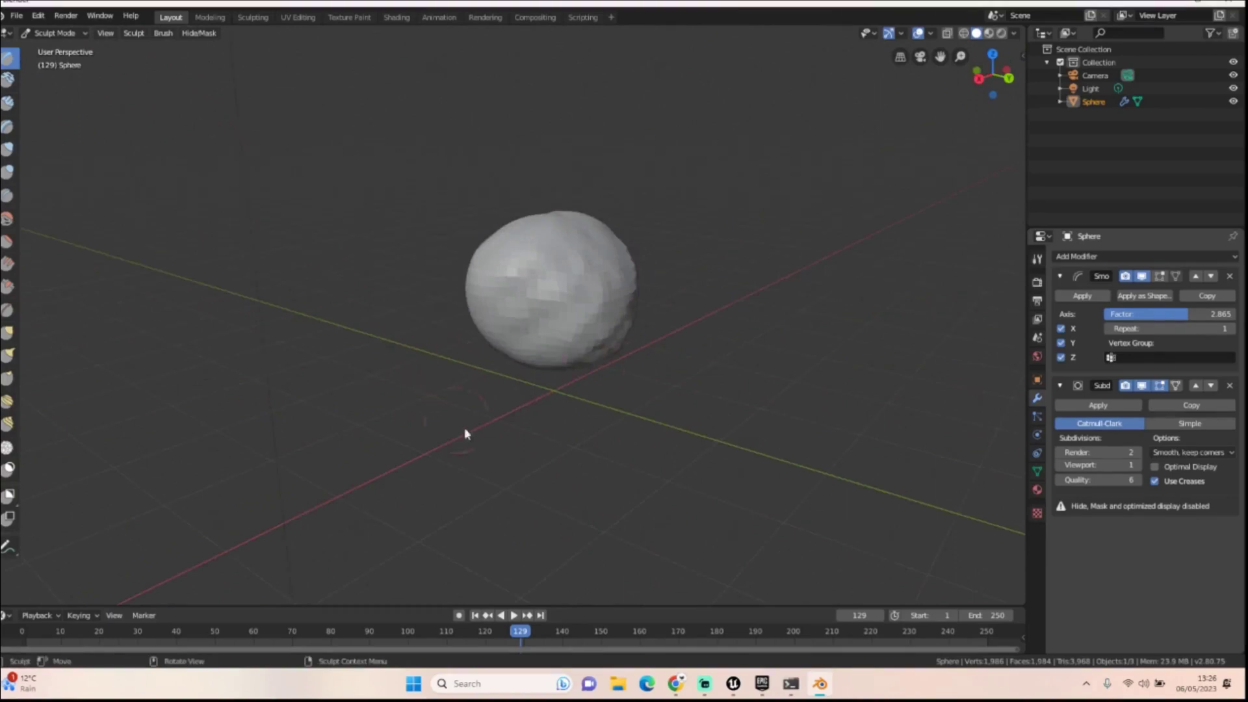
{"action": "left_click", "coordinate": [1111, 406]}
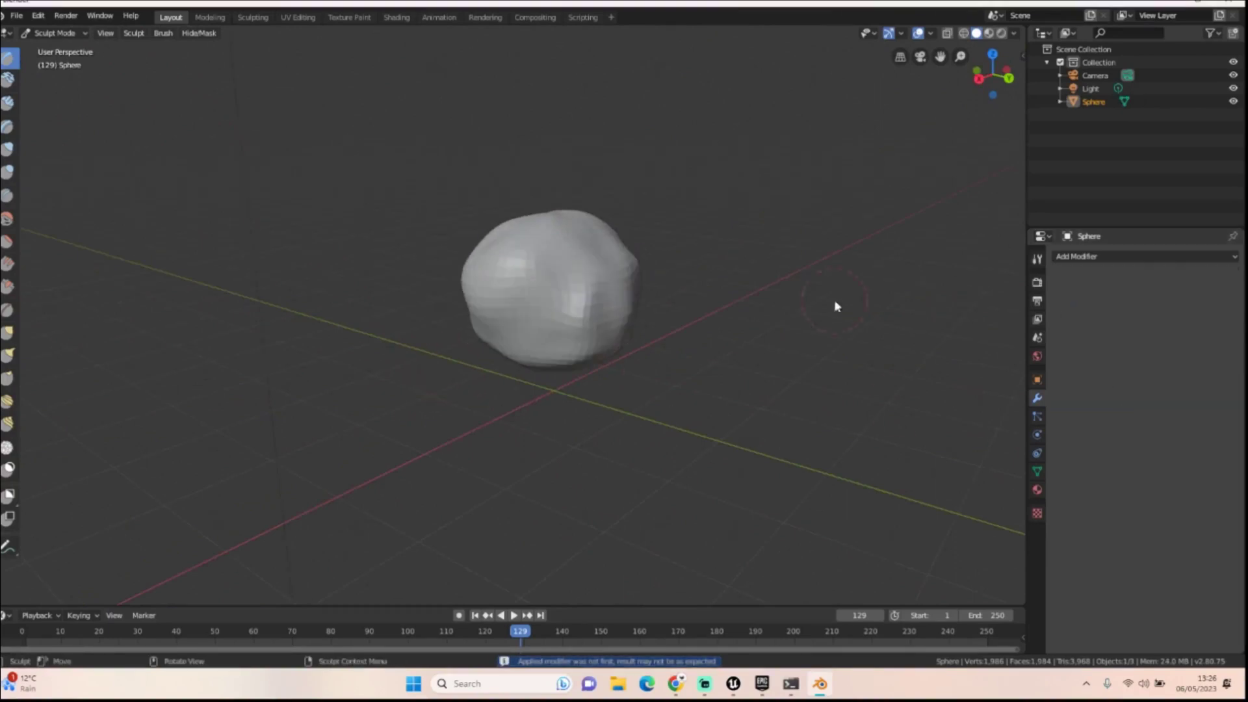
{"action": "mouse_move", "coordinate": [836, 305]}
{"action": "middle_mouse_down"}
{"action": "mouse_move", "coordinate": [499, 302]}
{"action": "mouse_move", "coordinate": [772, 312]}
{"action": "mouse_move", "coordinate": [758, 256]}
{"action": "mouse_move", "coordinate": [657, 237]}
{"action": "mouse_move", "coordinate": [689, 240]}
{"action": "mouse_move", "coordinate": [299, 218]}
{"action": "middle_mouse_up"}
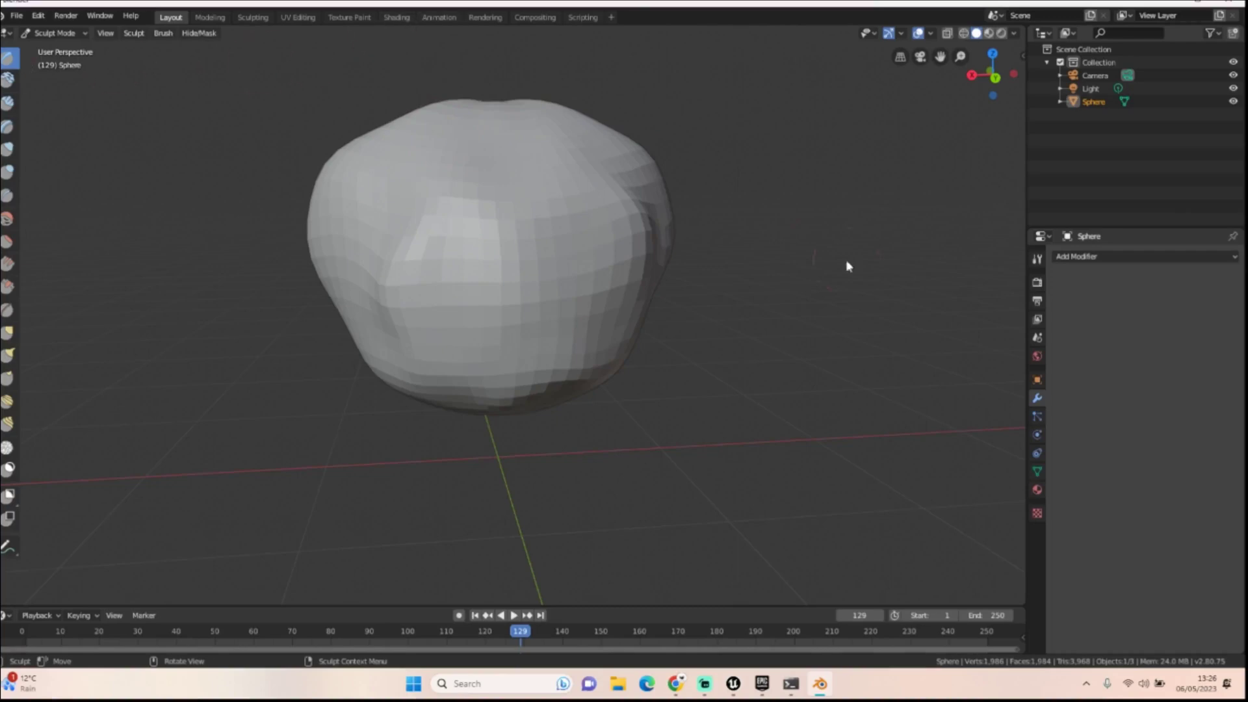
Step: Create a new material for the sphere and set its Base Color to a grey with value 0.453
{"action": "left_click", "coordinate": [1037, 512]}
{"action": "left_click", "coordinate": [1038, 490]}
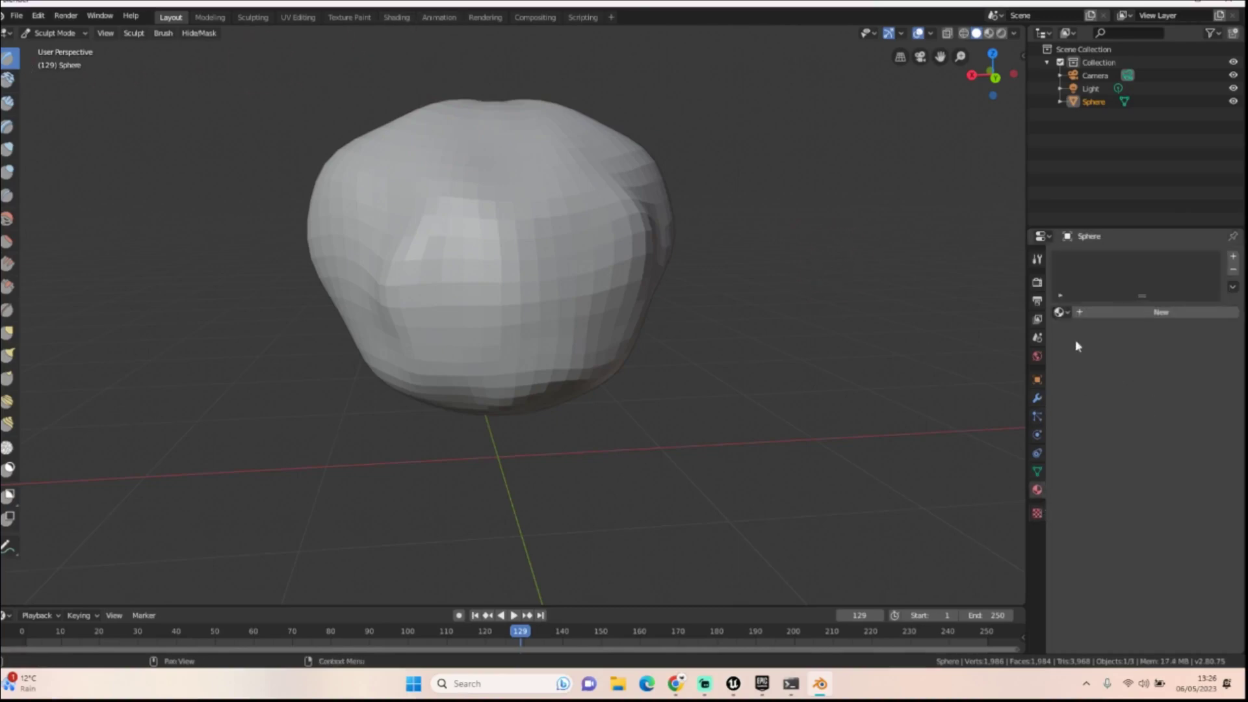
{"action": "left_click", "coordinate": [1161, 312]}
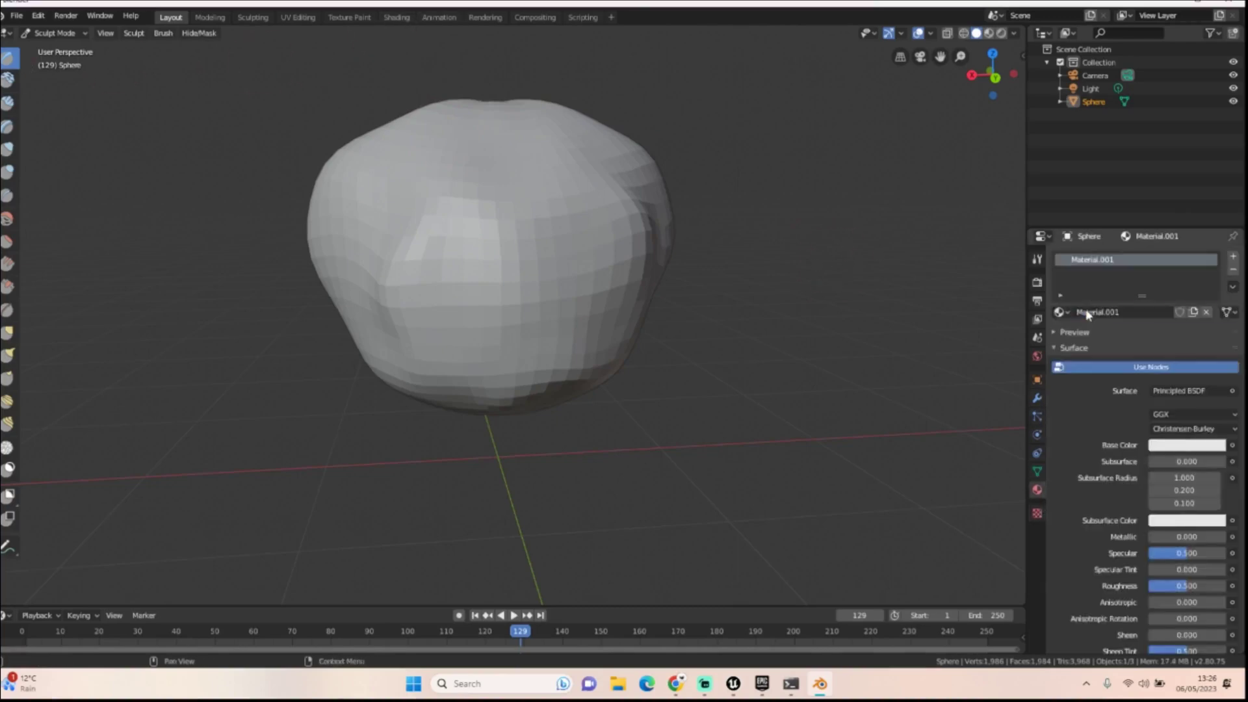
{"action": "left_click", "coordinate": [1178, 445]}
{"action": "left_click_drag", "start_coordinate": [1210, 314], "coordinate": [1215, 316]}
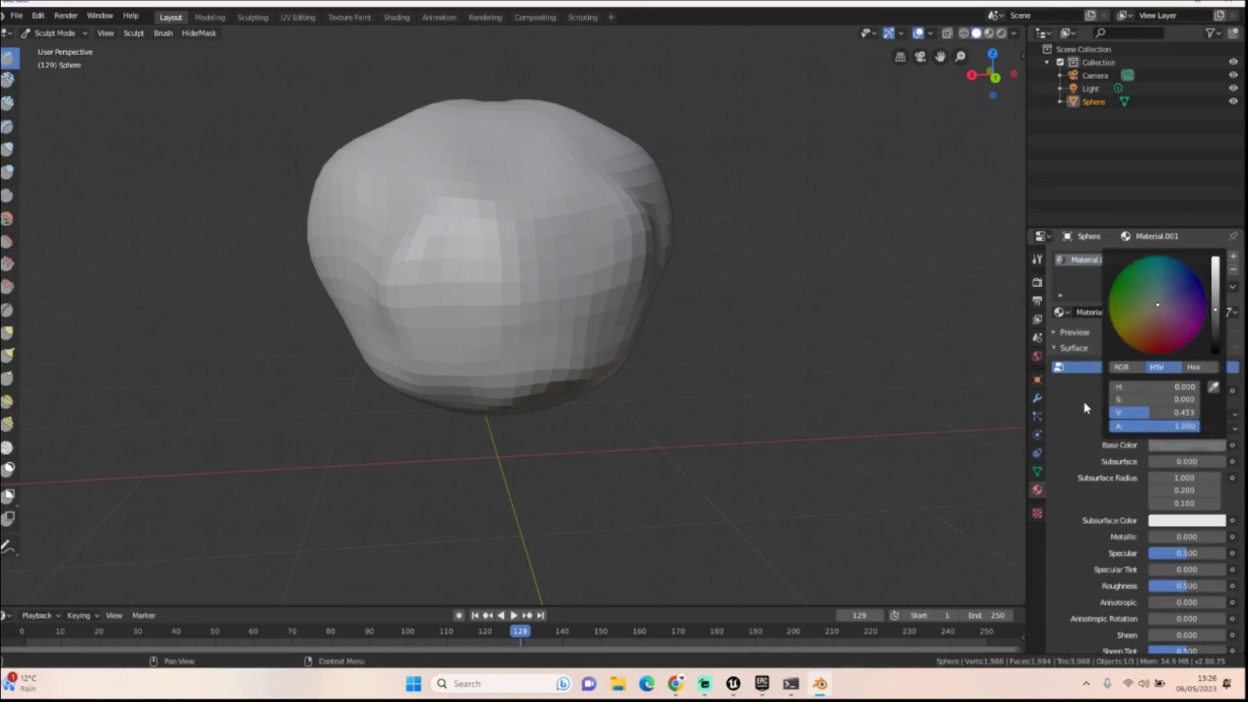
Step: Inspect the grey rock in the Shading workspace and look up the export options
{"action": "left_click", "coordinate": [399, 17]}
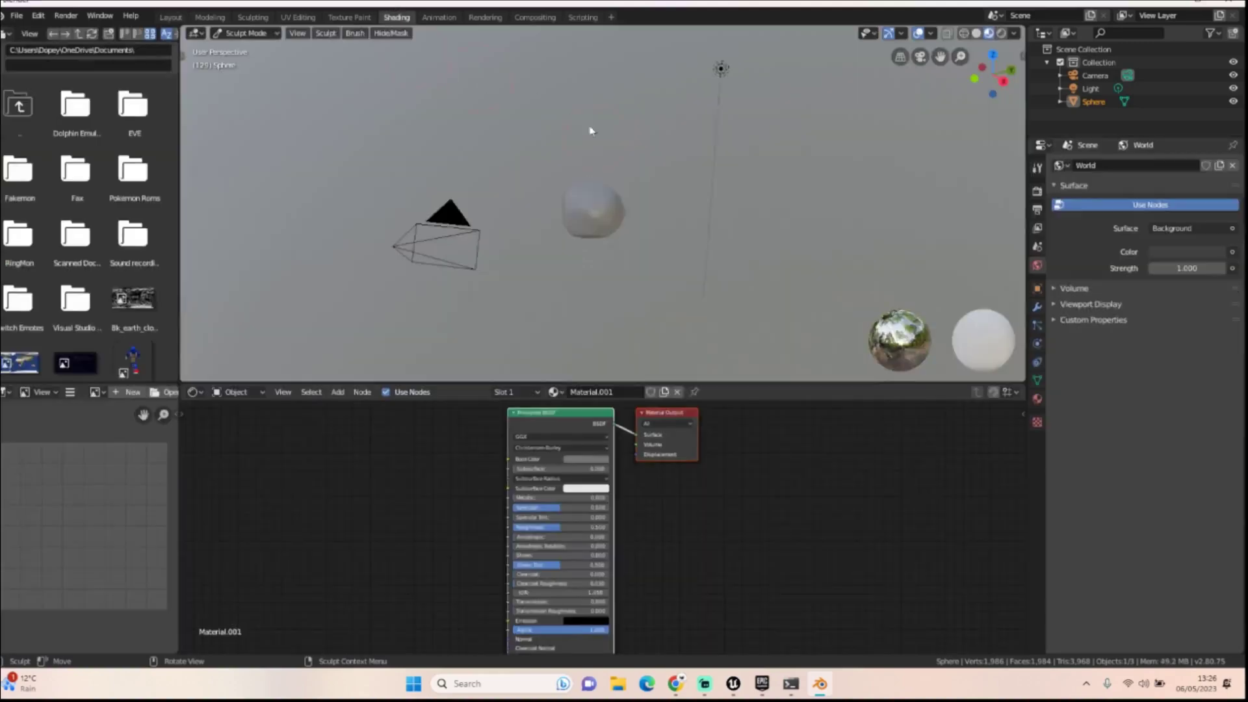
{"action": "scroll", "coordinate": [634, 198], "scroll_direction": "up", "scroll_amount": 8}
{"action": "mouse_move", "coordinate": [617, 162]}
{"action": "middle_mouse_down"}
{"action": "mouse_move", "coordinate": [598, 175]}
{"action": "mouse_move", "coordinate": [774, 172]}
{"action": "mouse_move", "coordinate": [718, 191]}
{"action": "mouse_move", "coordinate": [654, 167]}
{"action": "middle_mouse_up"}
{"action": "left_click", "coordinate": [17, 16]}
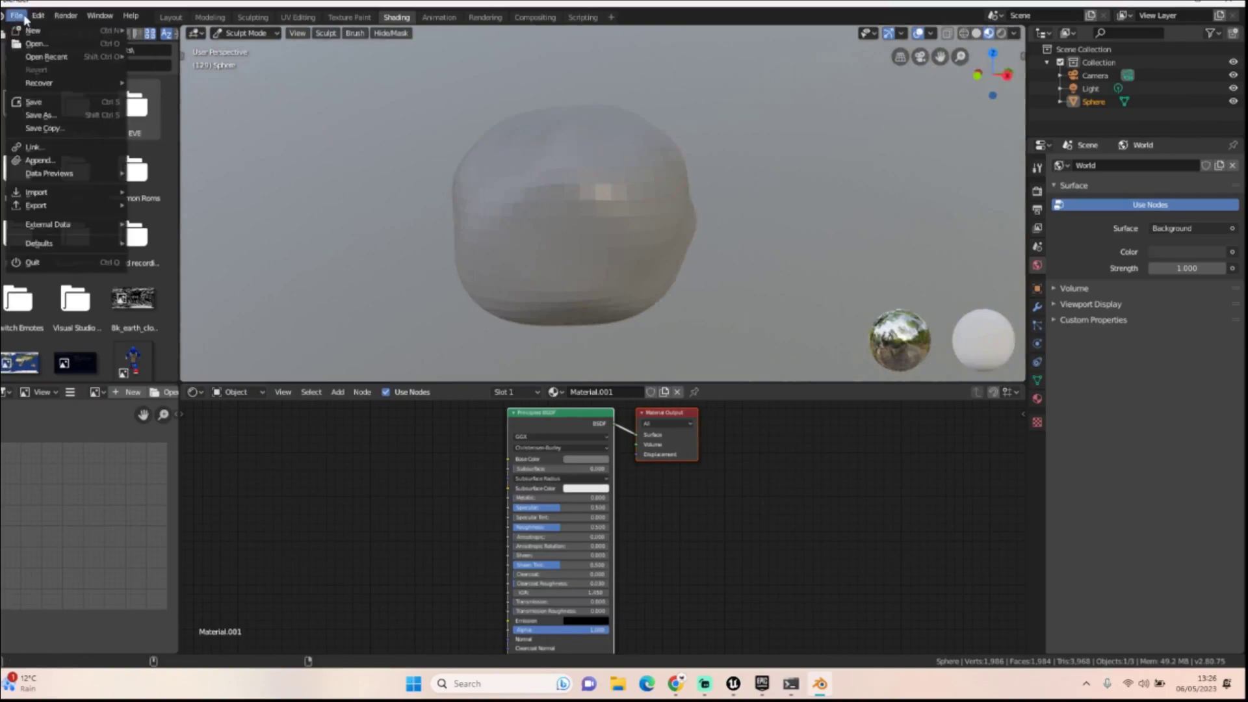
{"action": "mouse_move", "coordinate": [77, 206]}
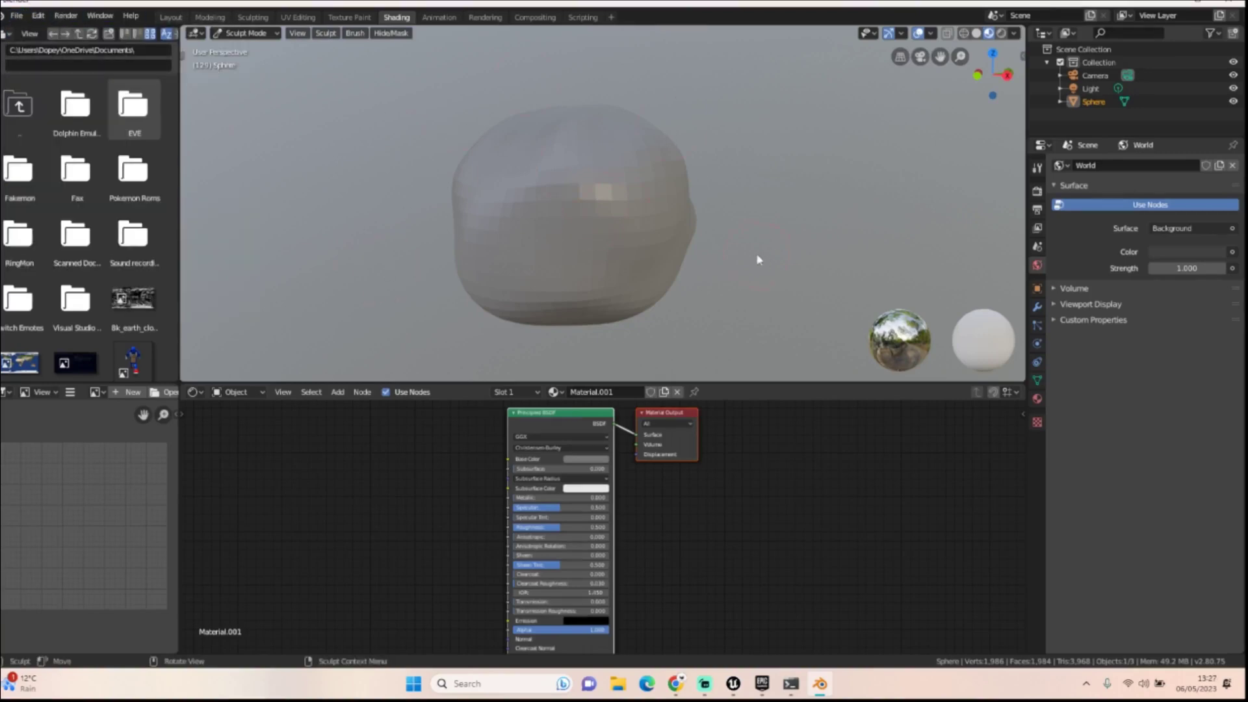
Step: Start a new default scene and scale the cube uniformly down to 0.104
{"action": "left_click", "coordinate": [16, 15]}
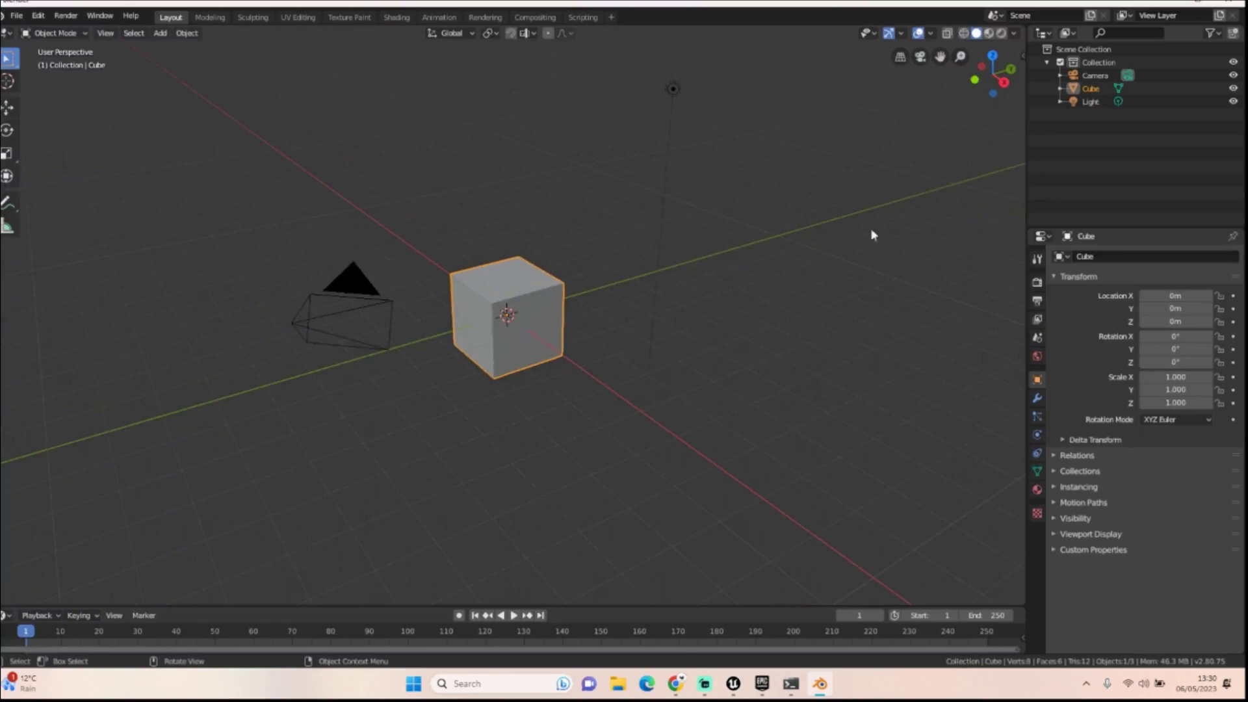
{"action": "middle_click_drag", "start_coordinate": [442, 187], "coordinate": [401, 171]}
{"action": "scroll", "coordinate": [402, 212], "scroll_direction": "up", "scroll_amount": 5}
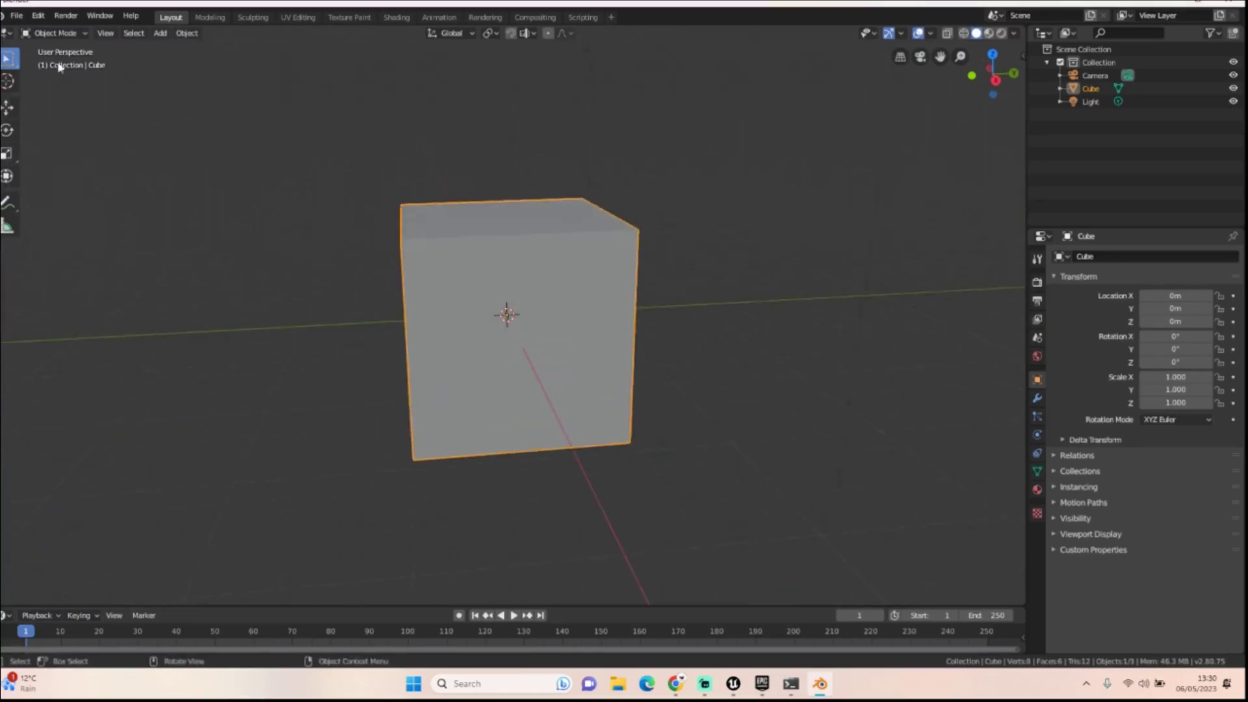
{"action": "left_click", "coordinate": [7, 153]}
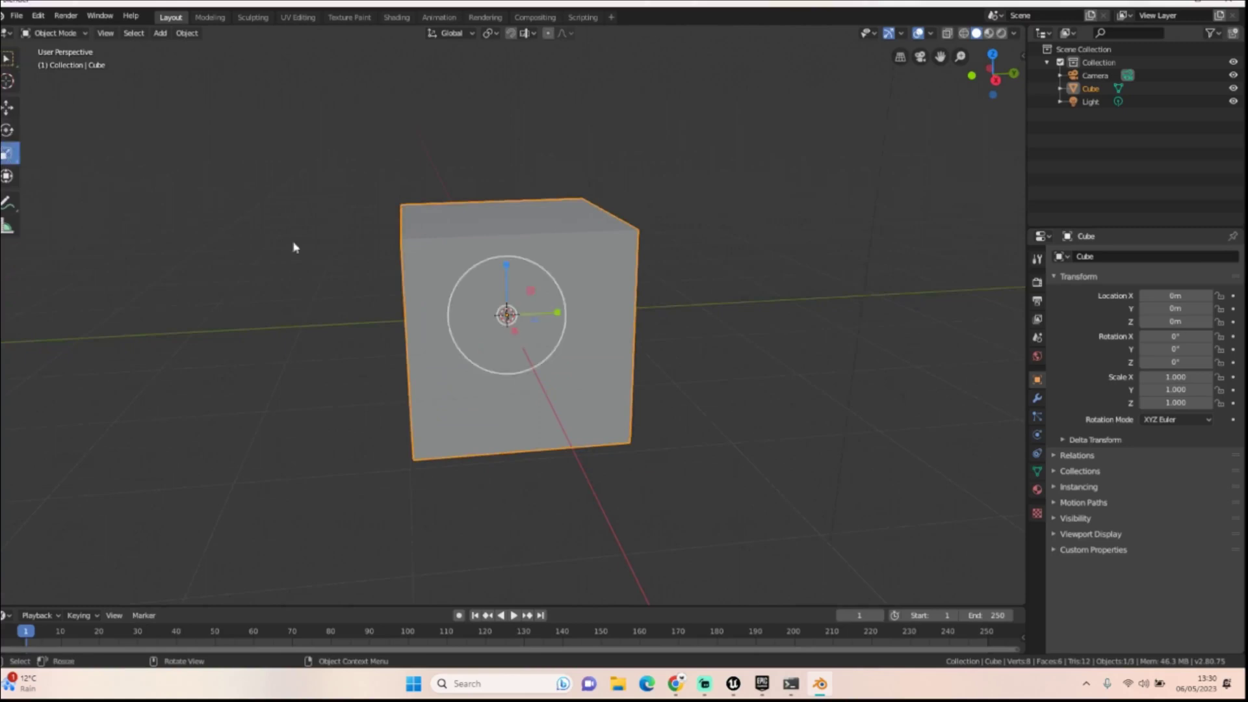
{"action": "left_click_drag", "start_coordinate": [506, 316], "coordinate": [508, 316]}
{"action": "scroll", "coordinate": [508, 317], "scroll_direction": "up", "scroll_amount": 8}
{"action": "middle_click_drag", "start_coordinate": [505, 322], "coordinate": [616, 359]}
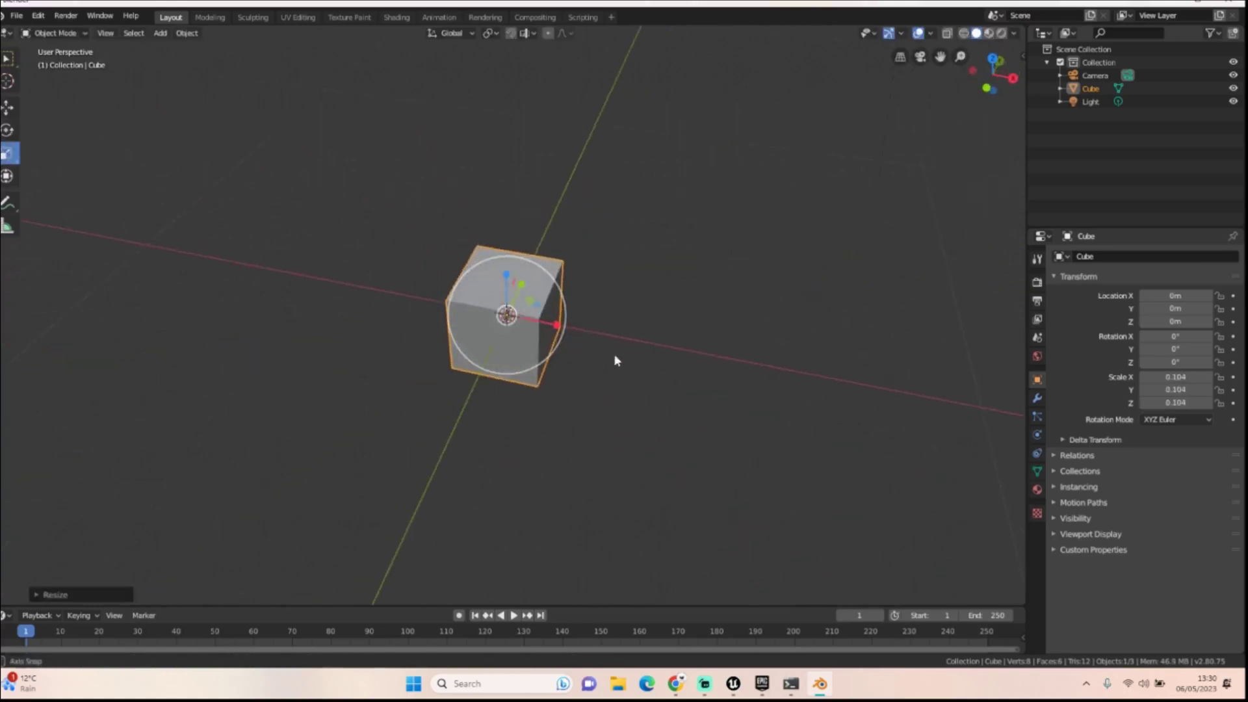
Step: In Edit Mode with face selection, extrude the cube's face on the positive X side about 2 m along X
{"action": "left_click", "coordinate": [66, 15]}
{"action": "left_click", "coordinate": [39, 34]}
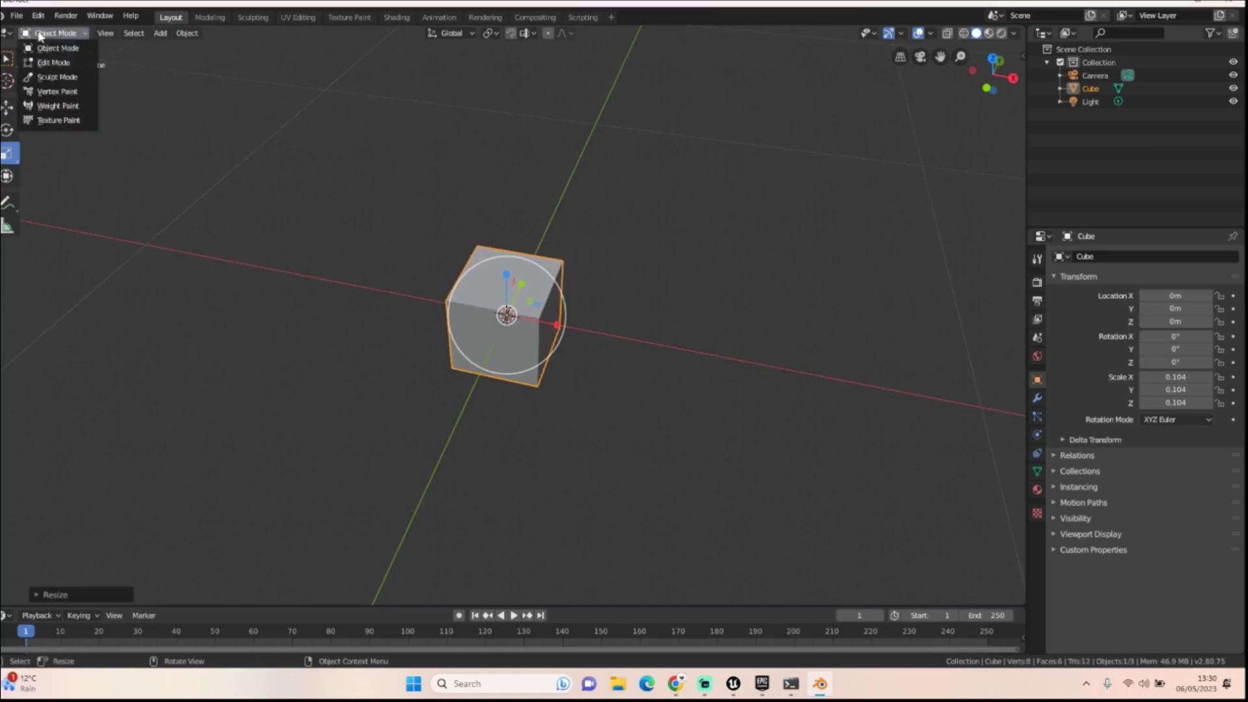
{"action": "left_click", "coordinate": [53, 62]}
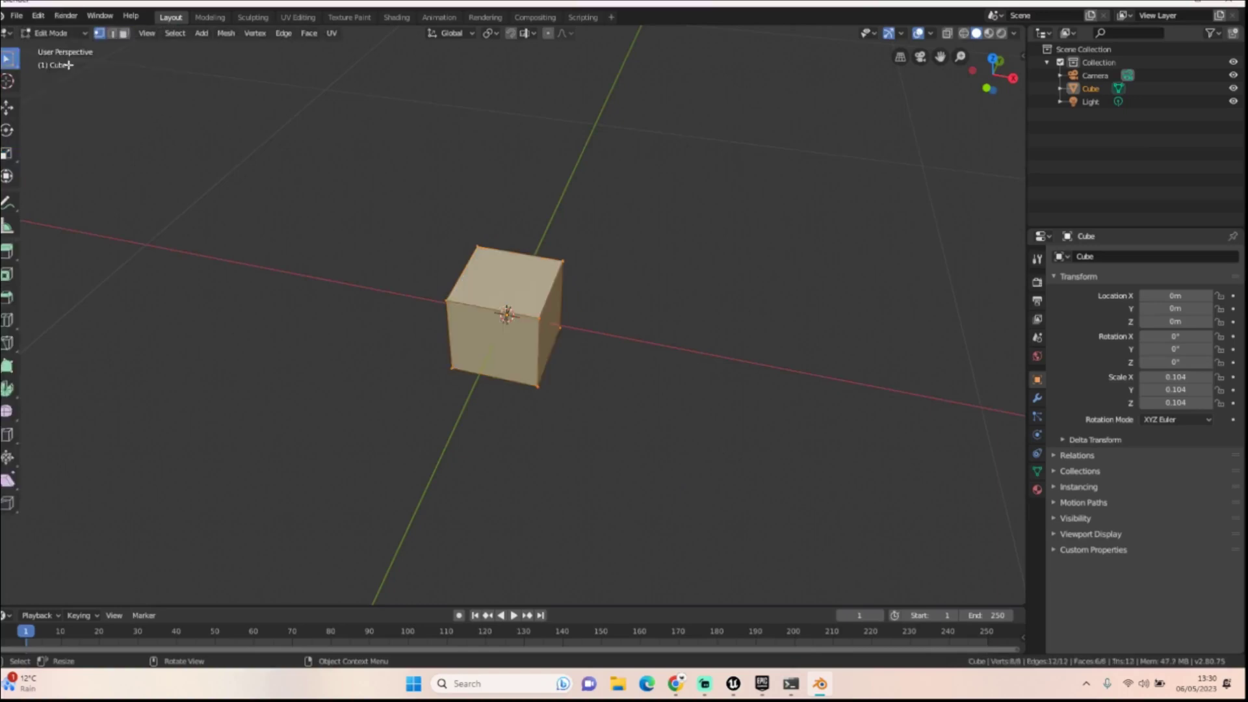
{"action": "left_click", "coordinate": [124, 35]}
{"action": "left_click", "coordinate": [553, 298]}
{"action": "scroll", "coordinate": [610, 279], "scroll_direction": "down", "scroll_amount": 4}
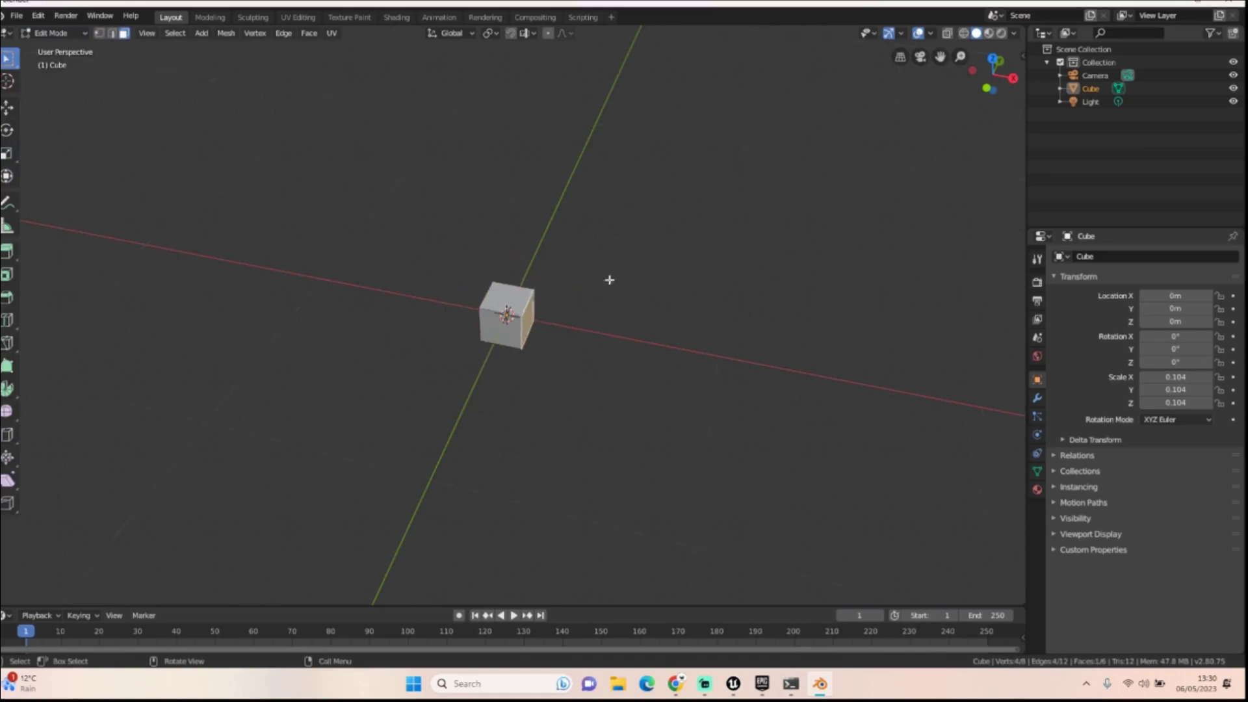
{"action": "middle_click_drag", "start_coordinate": [609, 279], "coordinate": [574, 251]}
{"action": "key", "text": "e"}
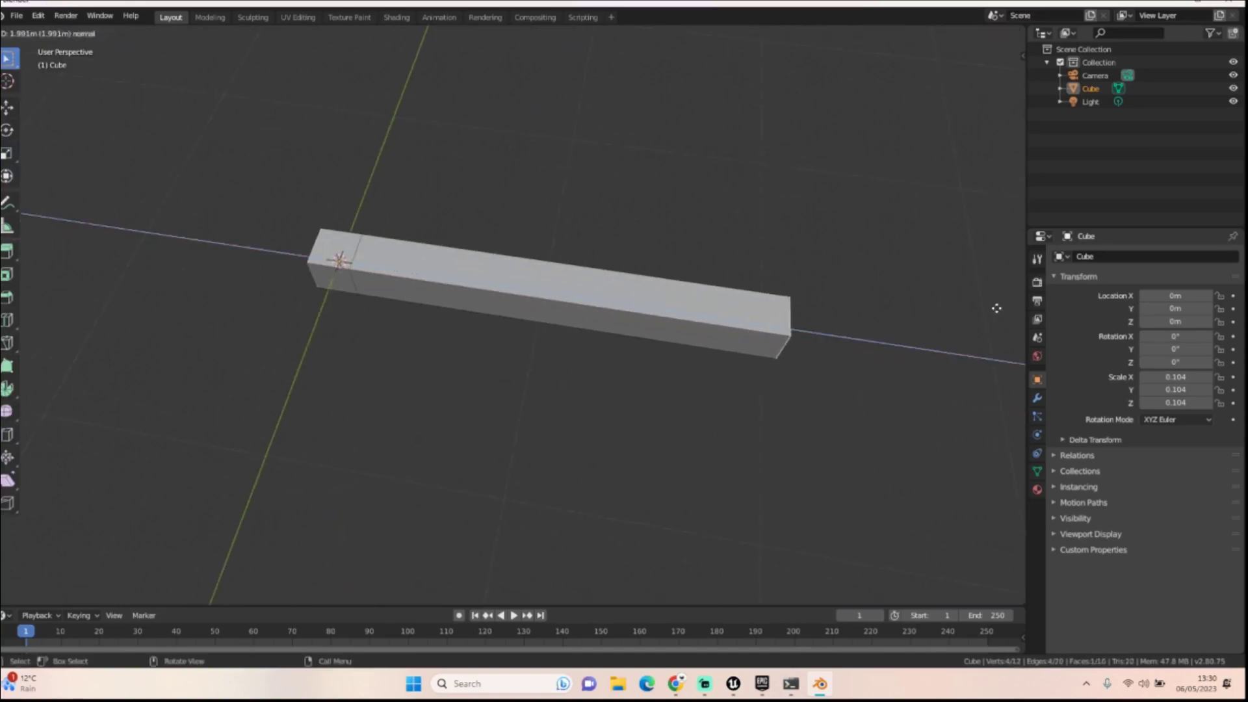
{"action": "left_click", "coordinate": [959, 307]}
{"action": "middle_click_drag", "start_coordinate": [959, 306], "coordinate": [666, 207]}
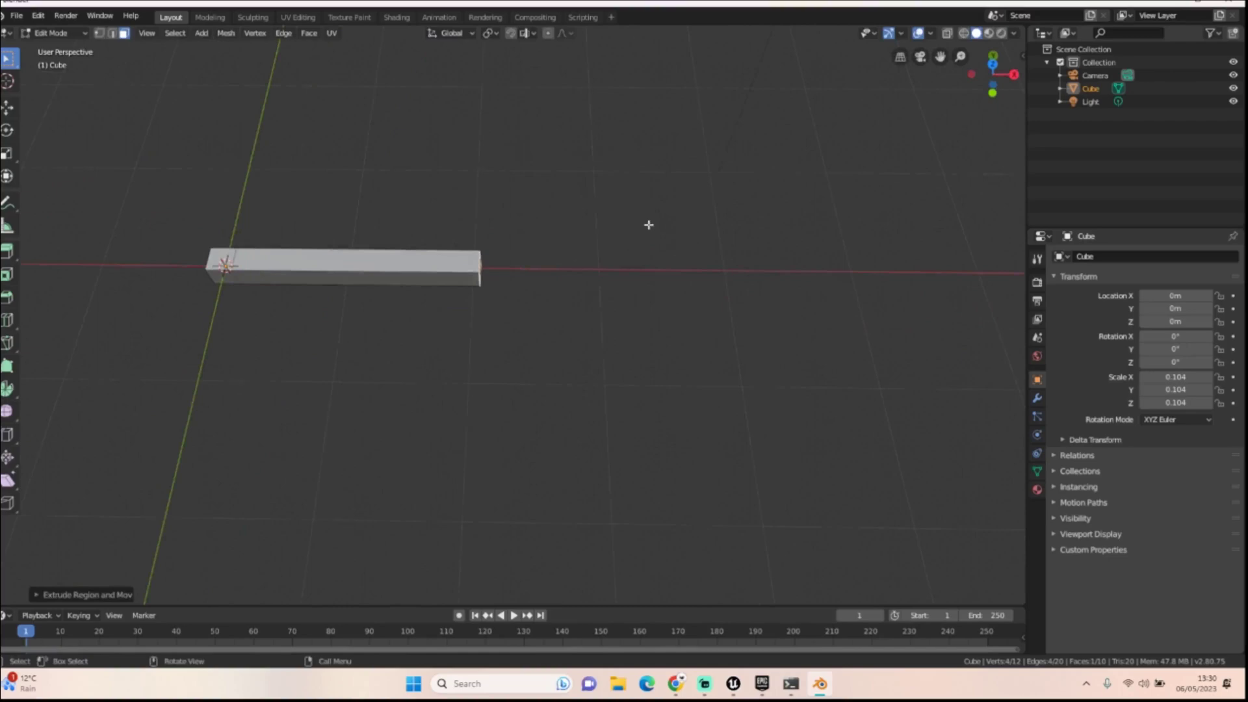
Step: Extrude the bar's end face about 1.96 m further along X
{"action": "key", "text": "e"}
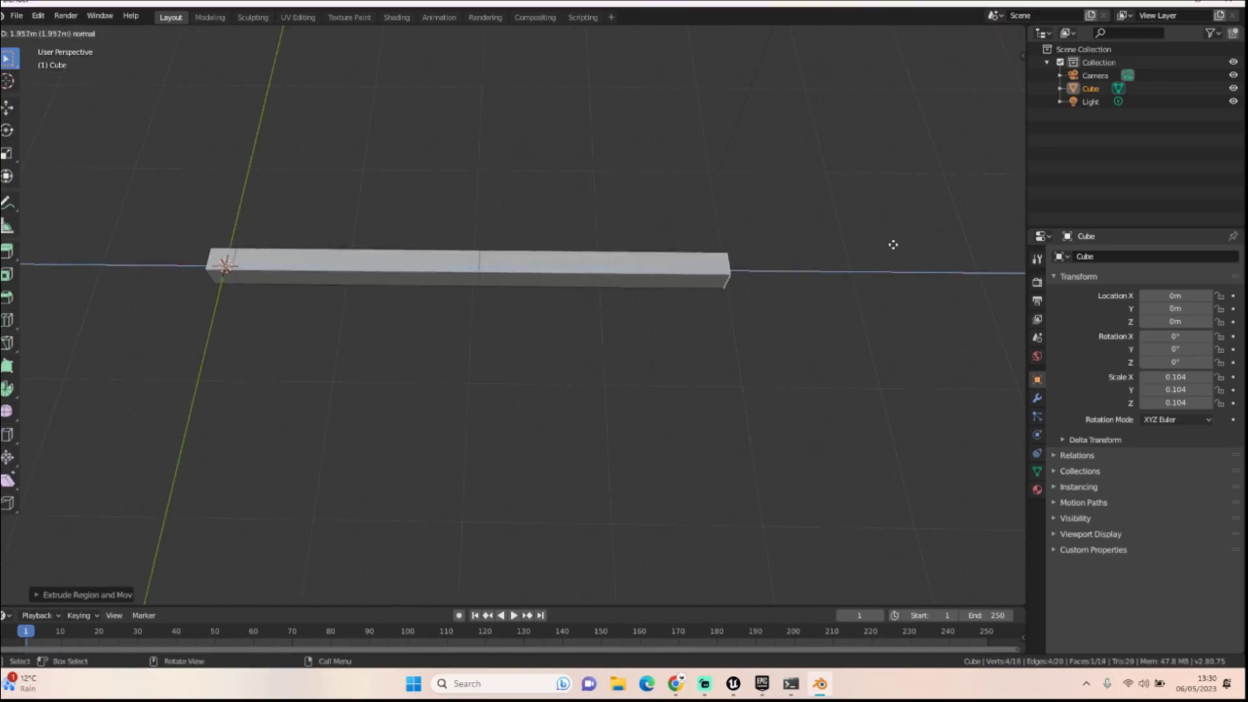
{"action": "left_click", "coordinate": [895, 244]}
{"action": "middle_click_drag", "start_coordinate": [861, 248], "coordinate": [603, 175]}
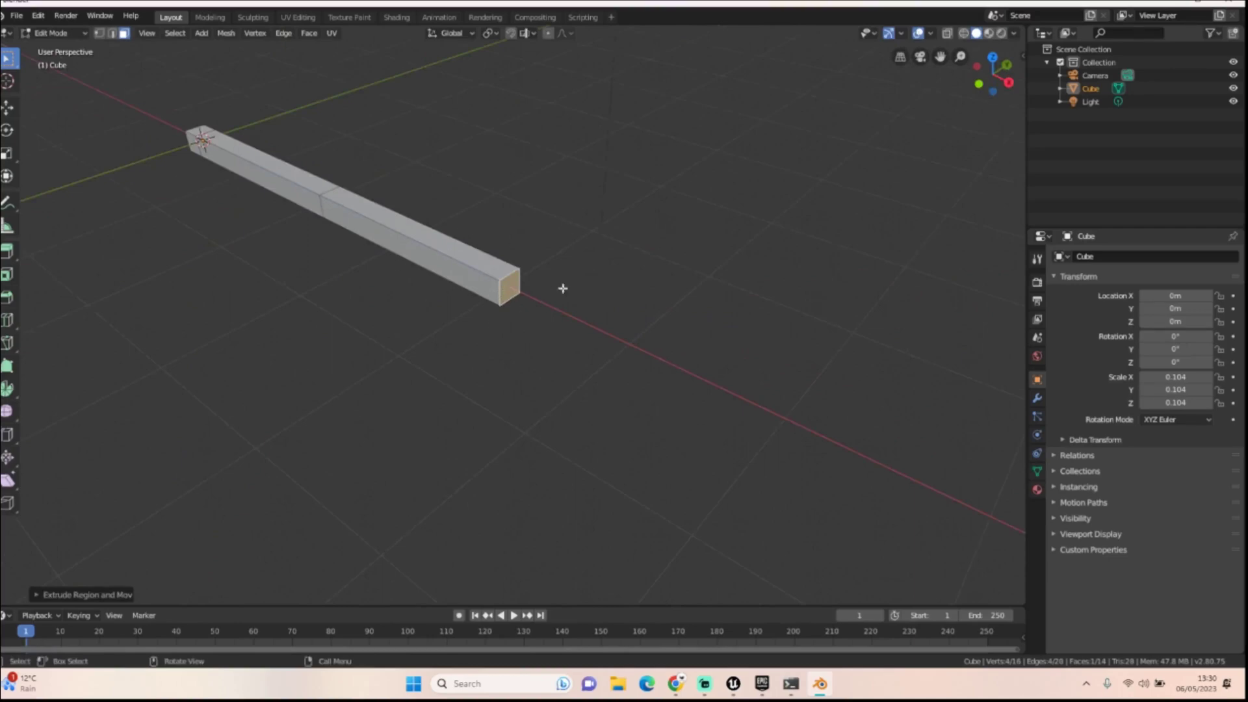
Step: Extrude a short joint segment from the bar's end face, followed by another long segment along X
{"action": "key", "text": "e"}
{"action": "left_click", "coordinate": [586, 289]}
{"action": "middle_click_drag", "start_coordinate": [529, 295], "coordinate": [479, 225]}
{"action": "key", "text": "e"}
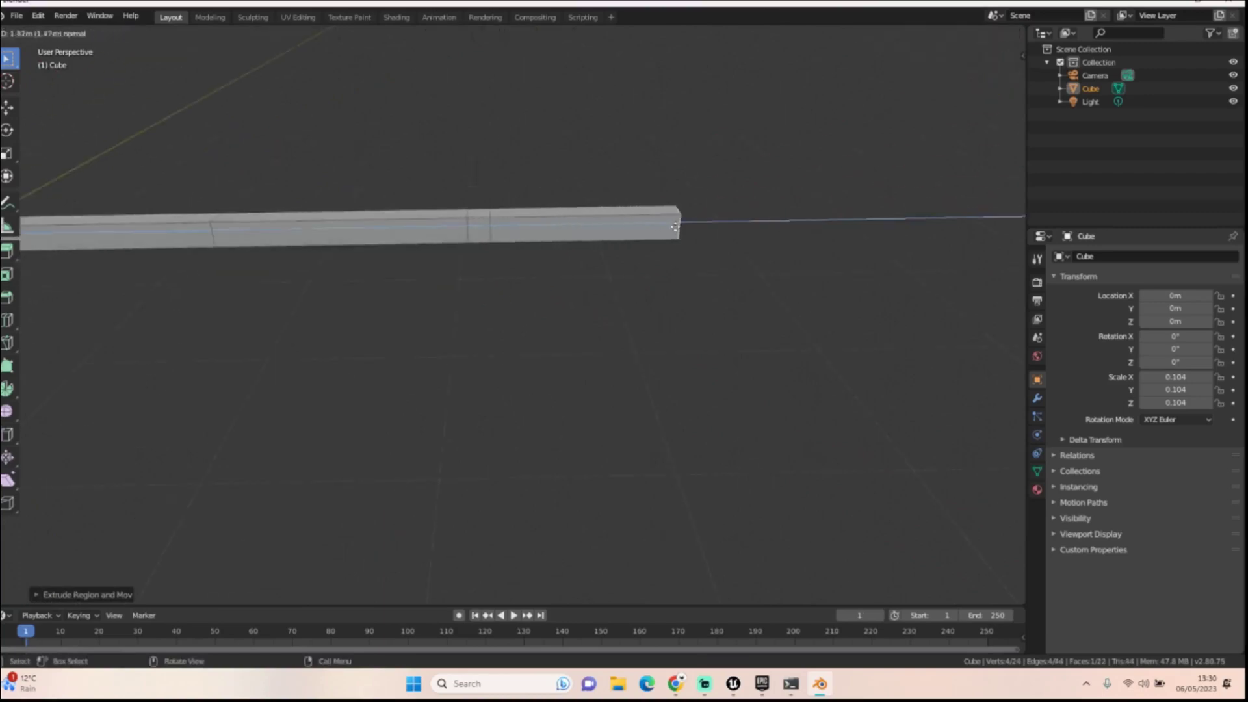
{"action": "left_click", "coordinate": [727, 226]}
Step: Extrude a side branch from the joint segment's side face in a short section and a longer one
{"action": "left_click", "coordinate": [481, 240]}
{"action": "key", "text": "e"}
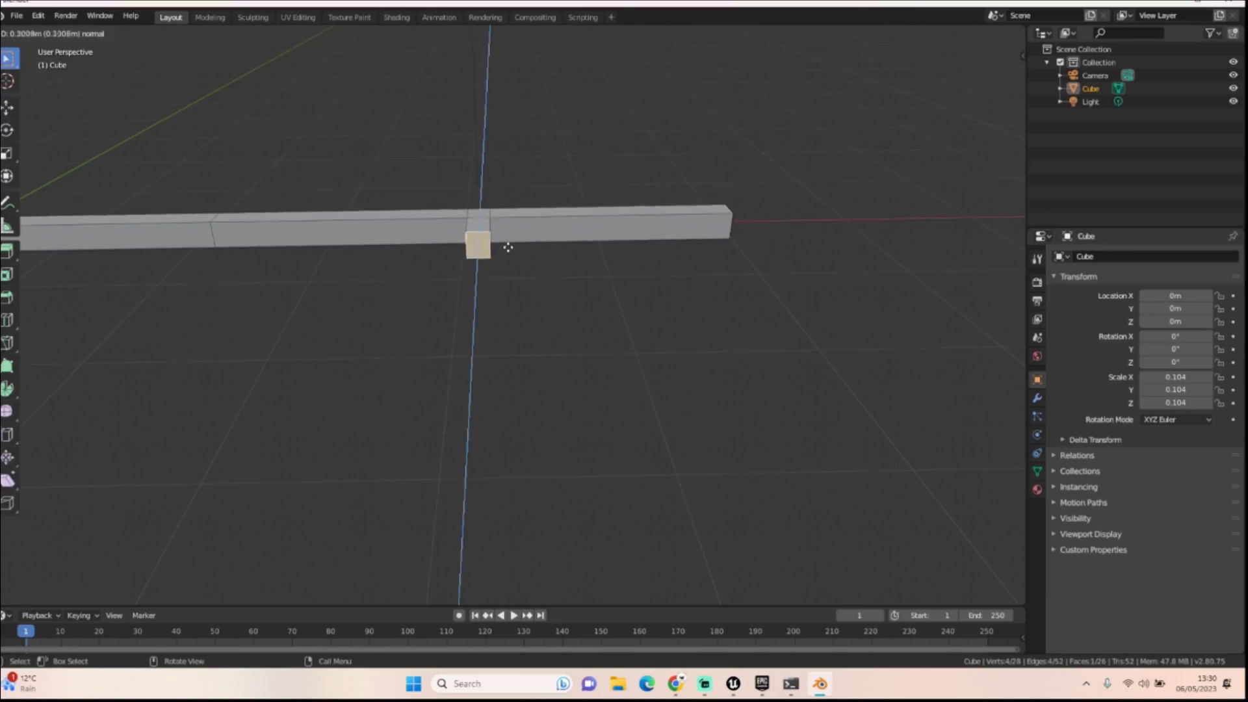
{"action": "left_click", "coordinate": [502, 247]}
{"action": "key", "text": "e"}
{"action": "left_click", "coordinate": [437, 388]}
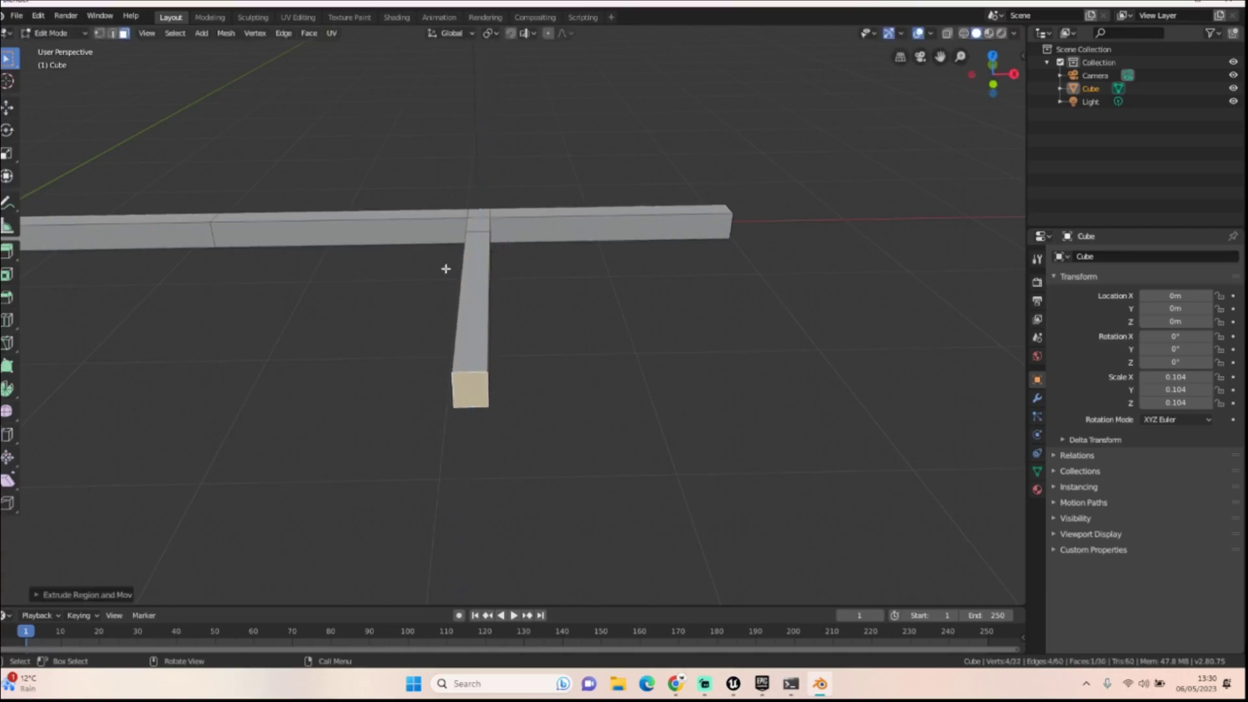
{"action": "middle_click_drag", "start_coordinate": [446, 271], "coordinate": [477, 314]}
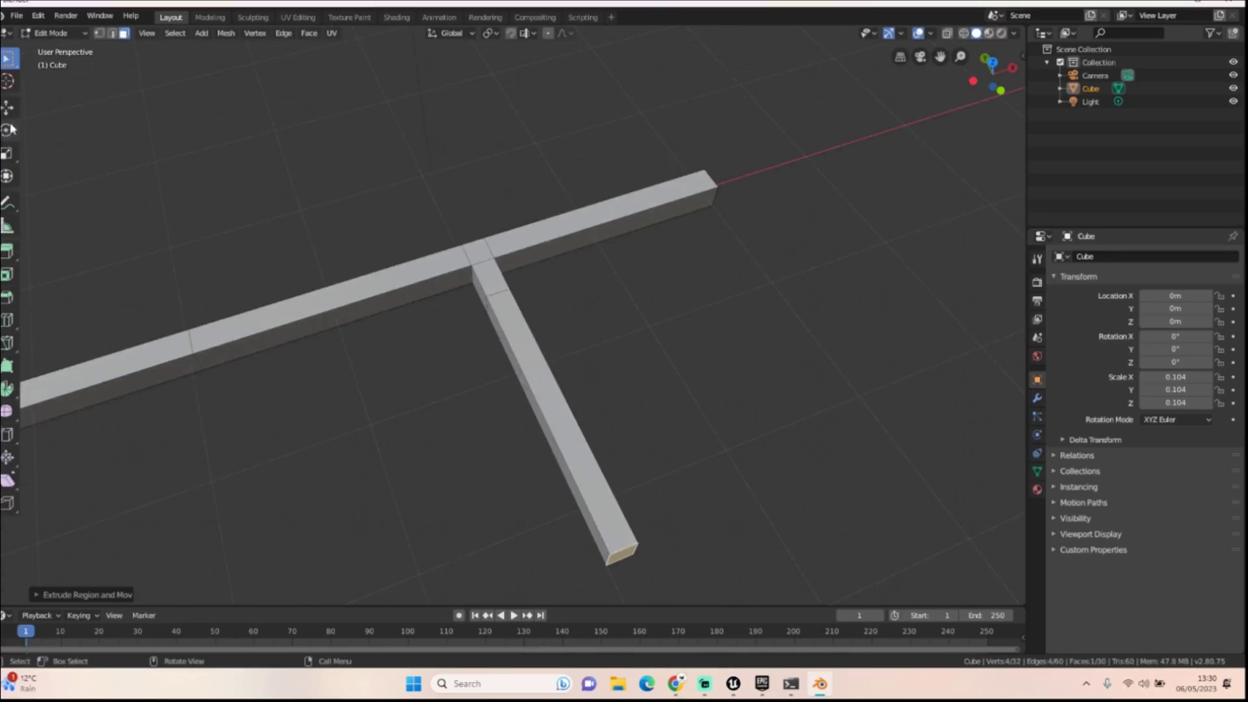
{"action": "middle_click_drag", "start_coordinate": [594, 331], "coordinate": [357, 427]}
Step: Try to slide the branch's end face along X, and undo the move and both branch extrusions
{"action": "key", "text": "g"}
{"action": "key", "text": "x"}
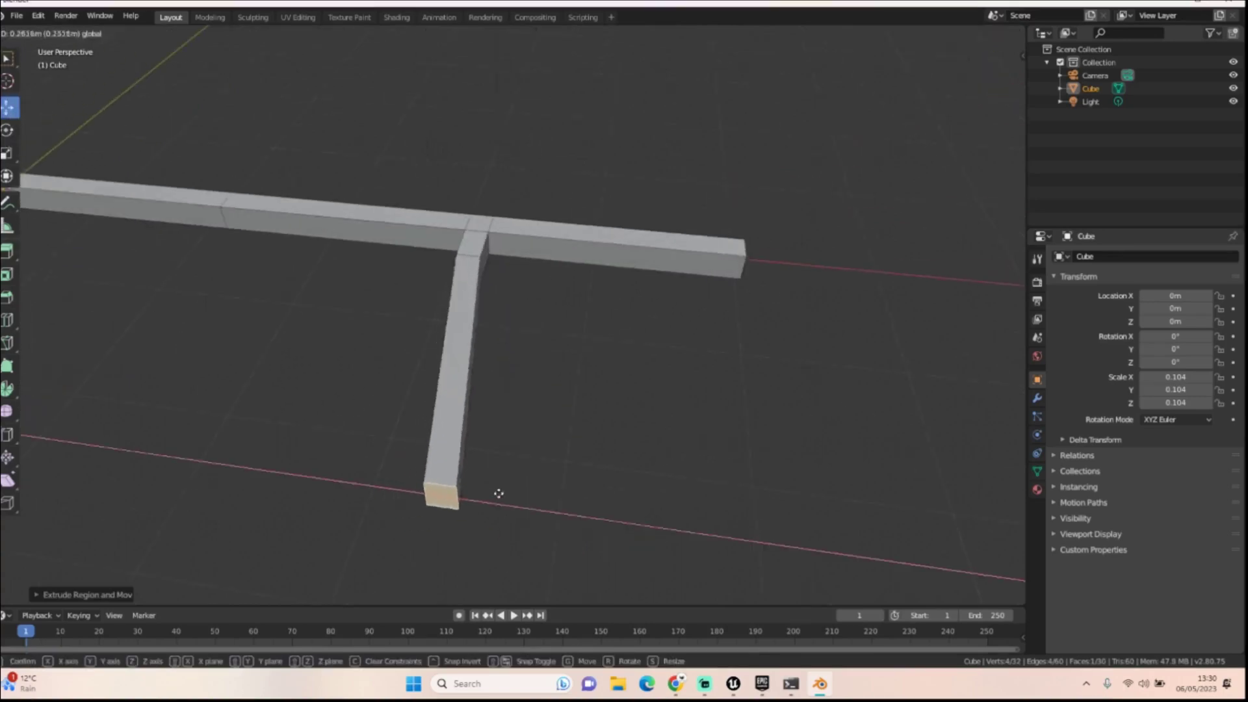
{"action": "left_click", "coordinate": [664, 463]}
{"action": "middle_click_drag", "start_coordinate": [664, 463], "coordinate": [494, 286]}
{"action": "key", "text": "ctrl+z"}
{"action": "key", "text": "ctrl+z"}
{"action": "key", "text": "ctrl+z"}
Step: Extrude the joint segment's side face outward about 1.9 m as a single side branch
{"action": "key", "text": "e"}
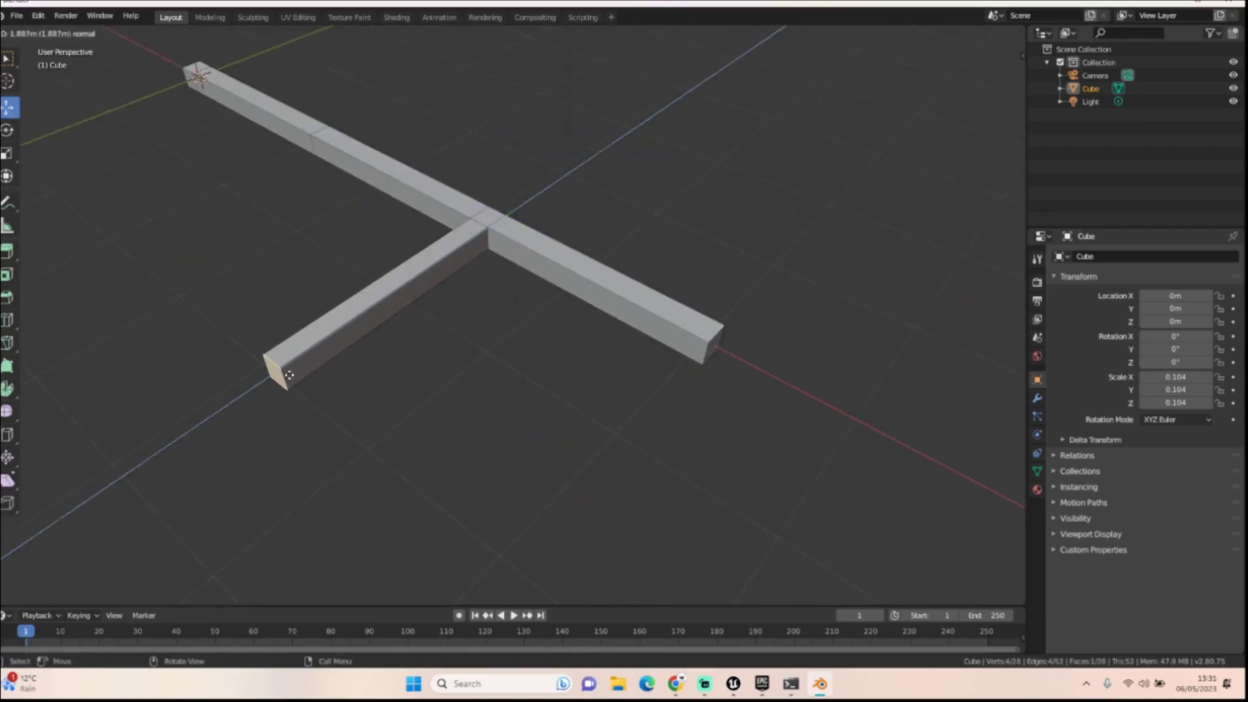
{"action": "left_click", "coordinate": [283, 392]}
{"action": "key", "text": "g"}
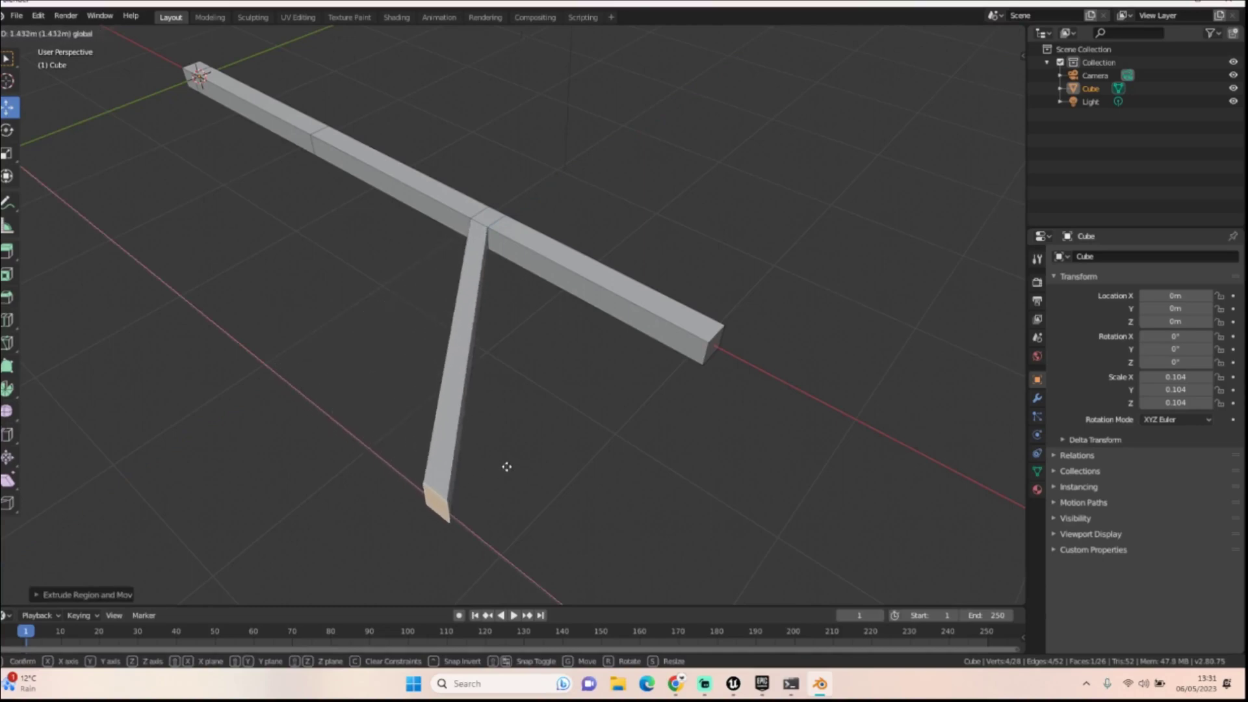
{"action": "left_click", "coordinate": [543, 459]}
{"action": "key", "text": "ctrl+z"}
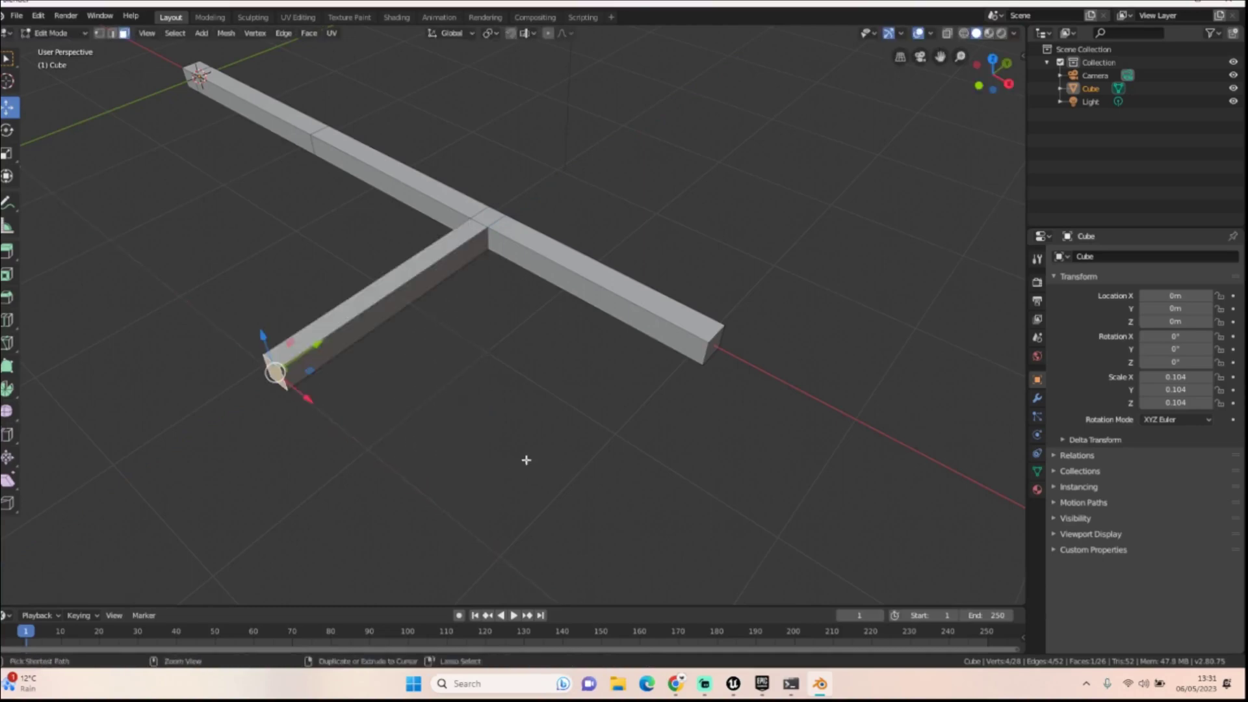
Step: Move the branch's end face closer to the bar and along X so the branch runs off diagonally
{"action": "left_click_drag", "start_coordinate": [306, 351], "coordinate": [537, 342]}
{"action": "left_click", "coordinate": [534, 341]}
Step: Extrude a second segment from the branch's end face and move its end outward and along X
{"action": "key", "text": "e"}
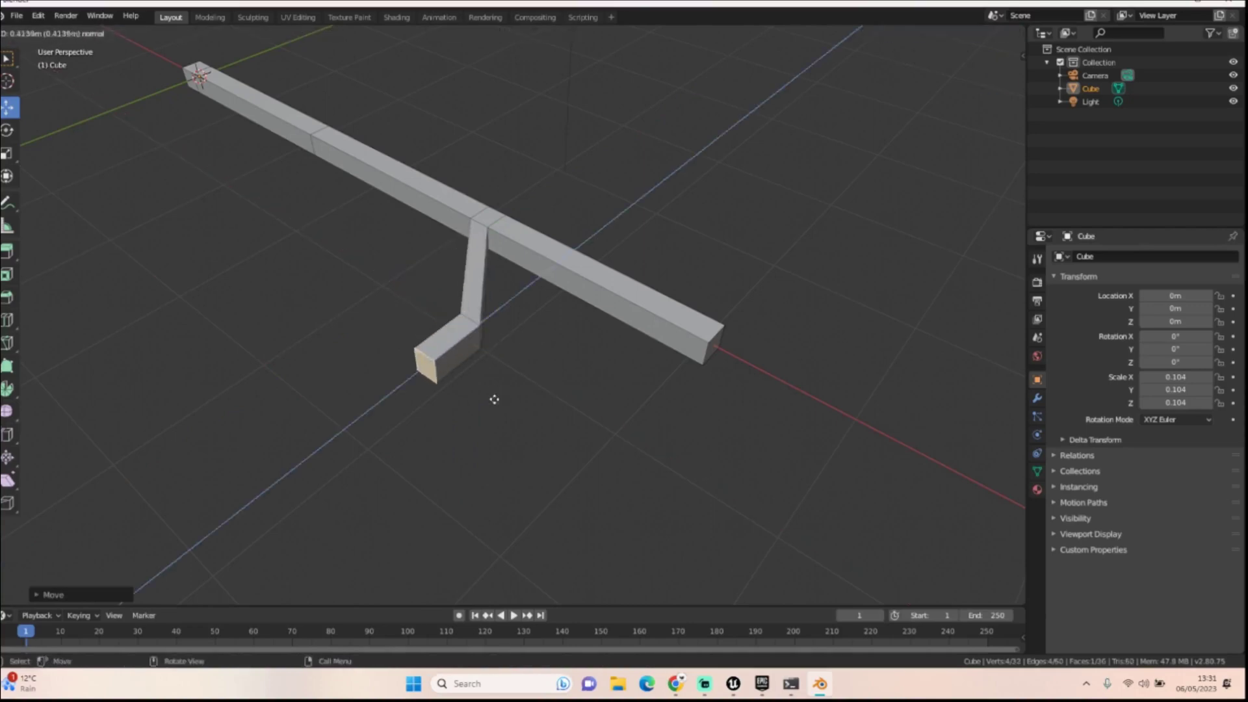
{"action": "left_click", "coordinate": [429, 428]}
{"action": "left_click_drag", "start_coordinate": [411, 434], "coordinate": [657, 498]}
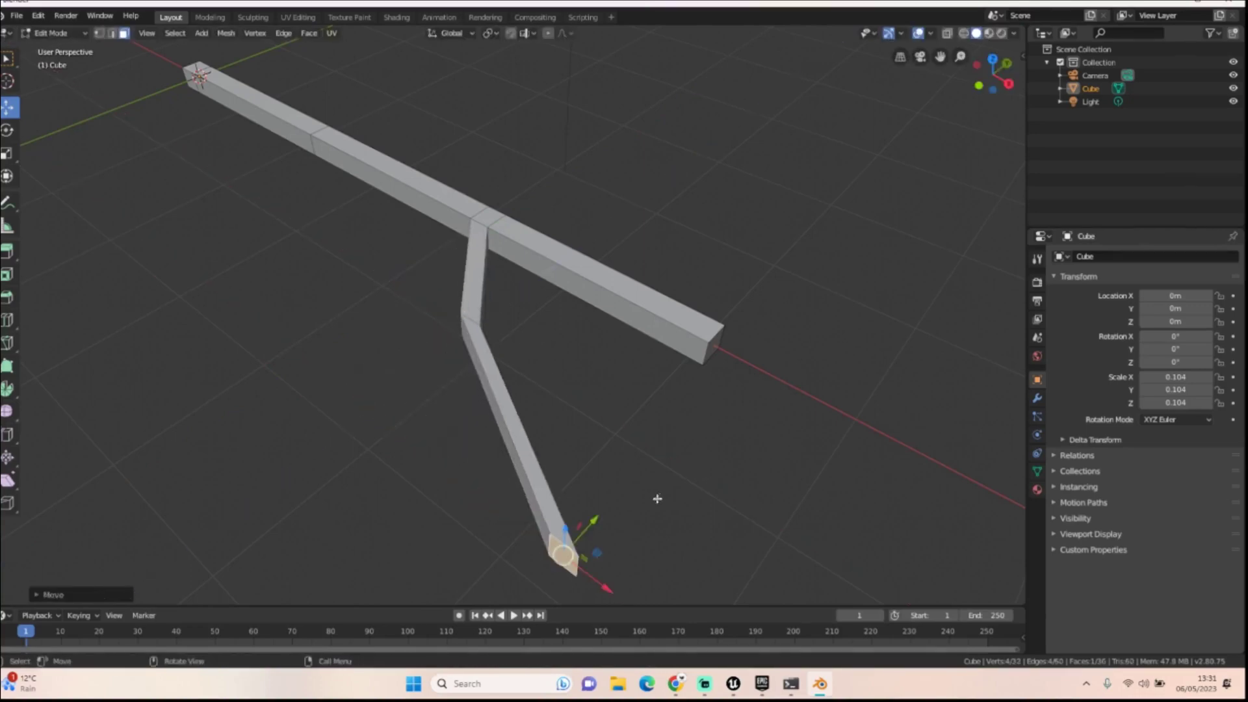
{"action": "right_click", "coordinate": [599, 484]}
{"action": "middle_click_drag", "start_coordinate": [535, 351], "coordinate": [465, 366]}
Step: Try to rotate the second segment's end face, and undo the rotation and the preceding move
{"action": "left_click", "coordinate": [3, 140]}
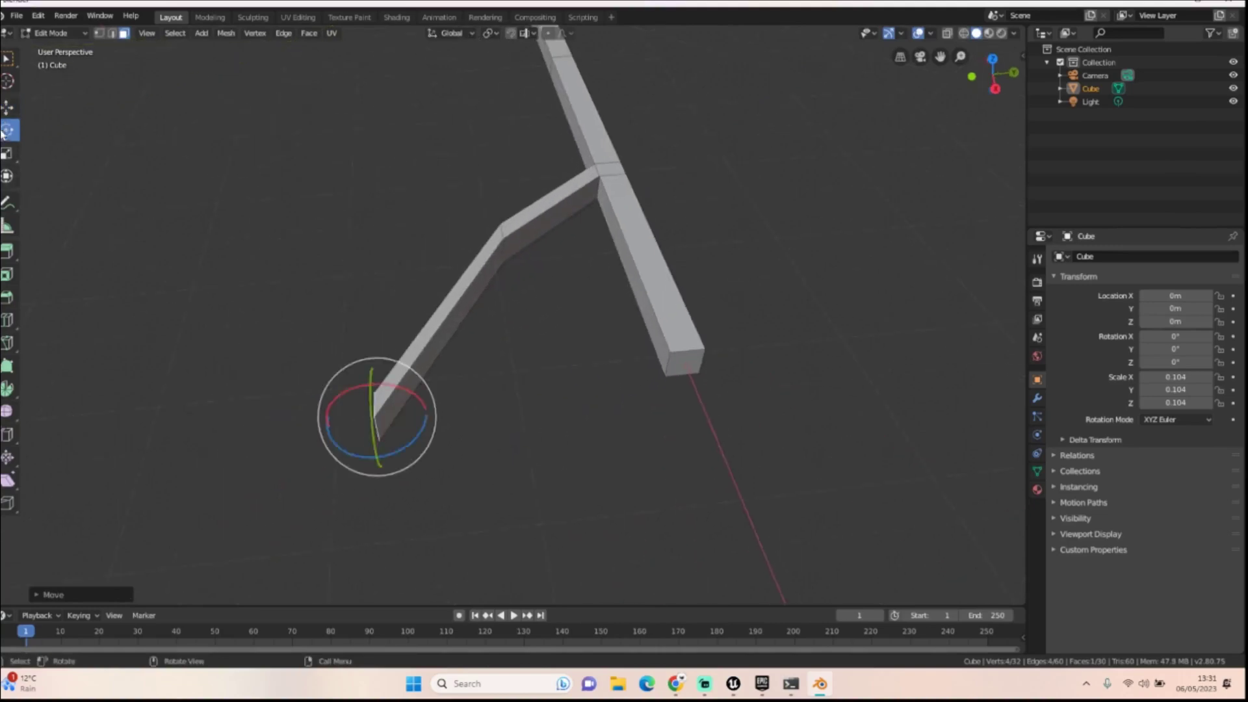
{"action": "left_click_drag", "start_coordinate": [369, 457], "coordinate": [391, 450]}
{"action": "middle_click_drag", "start_coordinate": [391, 450], "coordinate": [579, 292]}
{"action": "key", "text": "ctrl+z"}
{"action": "key", "text": "ctrl+z"}
{"action": "key", "text": "ctrl+z"}
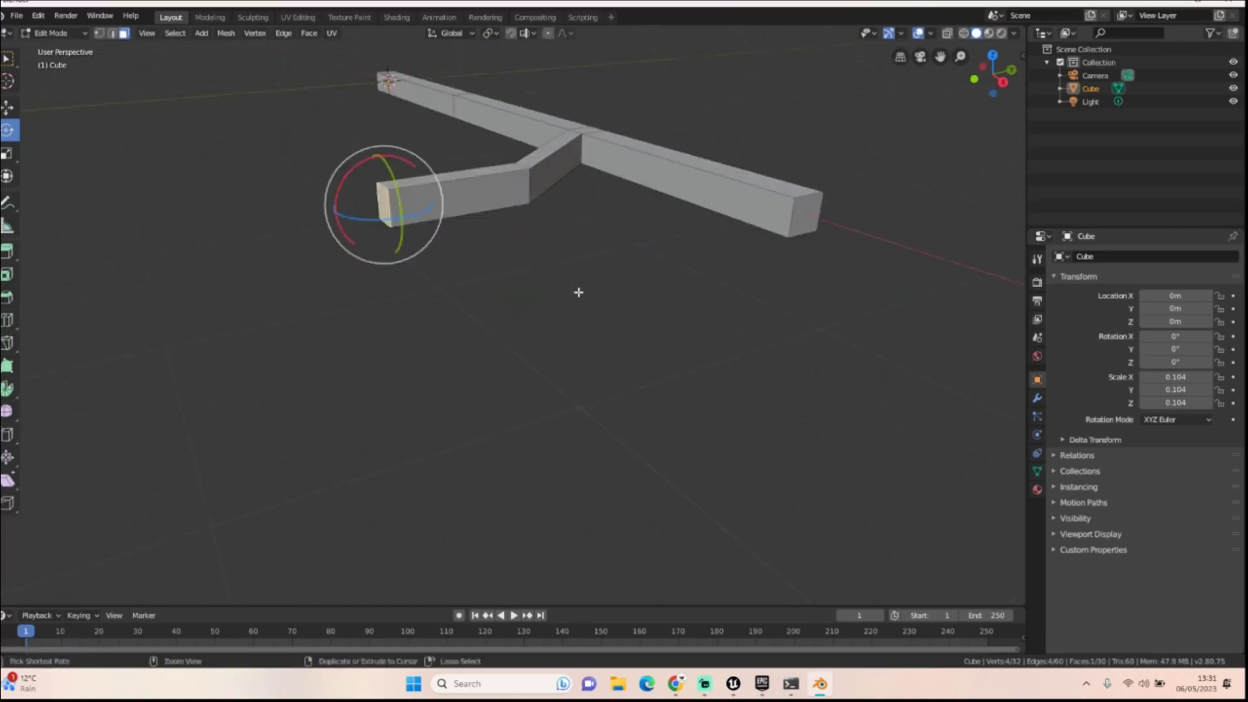
Step: Rotate the first branch segment's end face to follow the branch's direction and extrude a second segment from it
{"action": "left_click_drag", "start_coordinate": [508, 193], "coordinate": [426, 254]}
{"action": "middle_click_drag", "start_coordinate": [426, 254], "coordinate": [393, 310]}
{"action": "key", "text": "e"}
{"action": "left_click", "coordinate": [225, 435]}
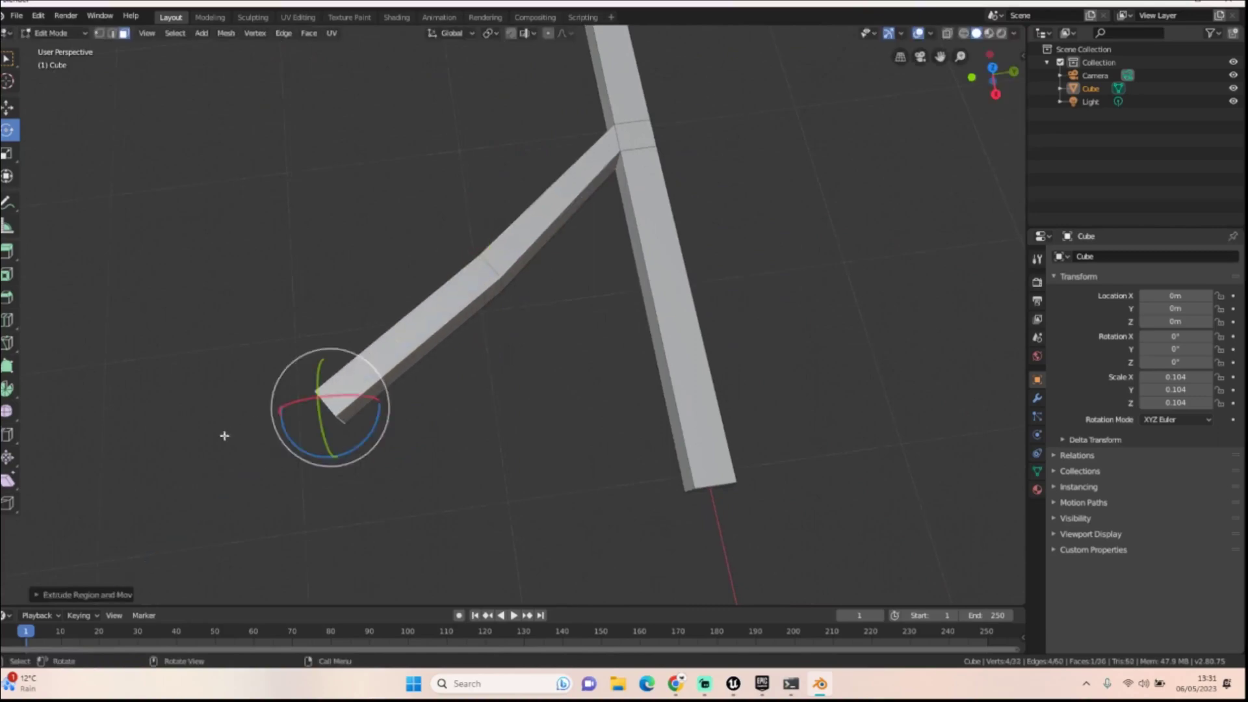
Step: Rotate the second branch segment's end face and move it to lengthen the segment and adjust its direction
{"action": "left_click_drag", "start_coordinate": [306, 447], "coordinate": [349, 465]}
{"action": "key", "text": "ctrl+z"}
{"action": "left_click", "coordinate": [8, 107]}
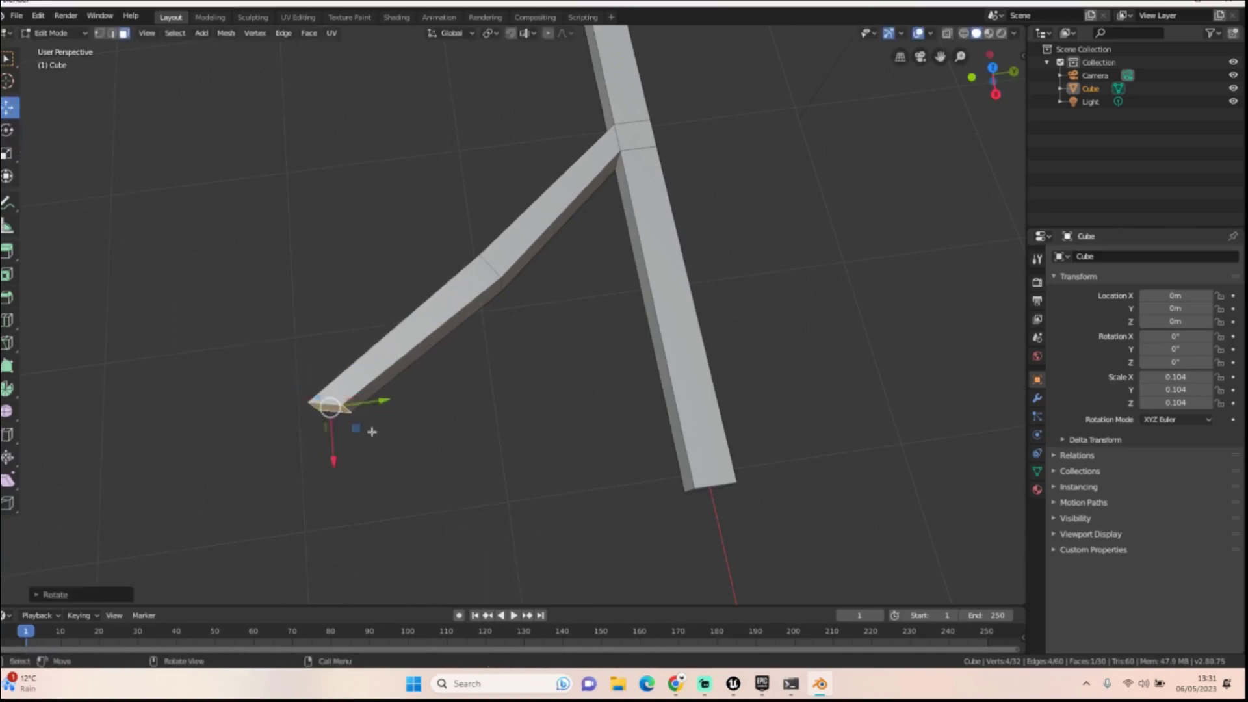
{"action": "left_click_drag", "start_coordinate": [383, 401], "coordinate": [493, 558]}
{"action": "middle_click_drag", "start_coordinate": [493, 558], "coordinate": [649, 390]}
{"action": "left_click_drag", "start_coordinate": [481, 353], "coordinate": [491, 349]}
{"action": "middle_click_drag", "start_coordinate": [576, 301], "coordinate": [517, 309]}
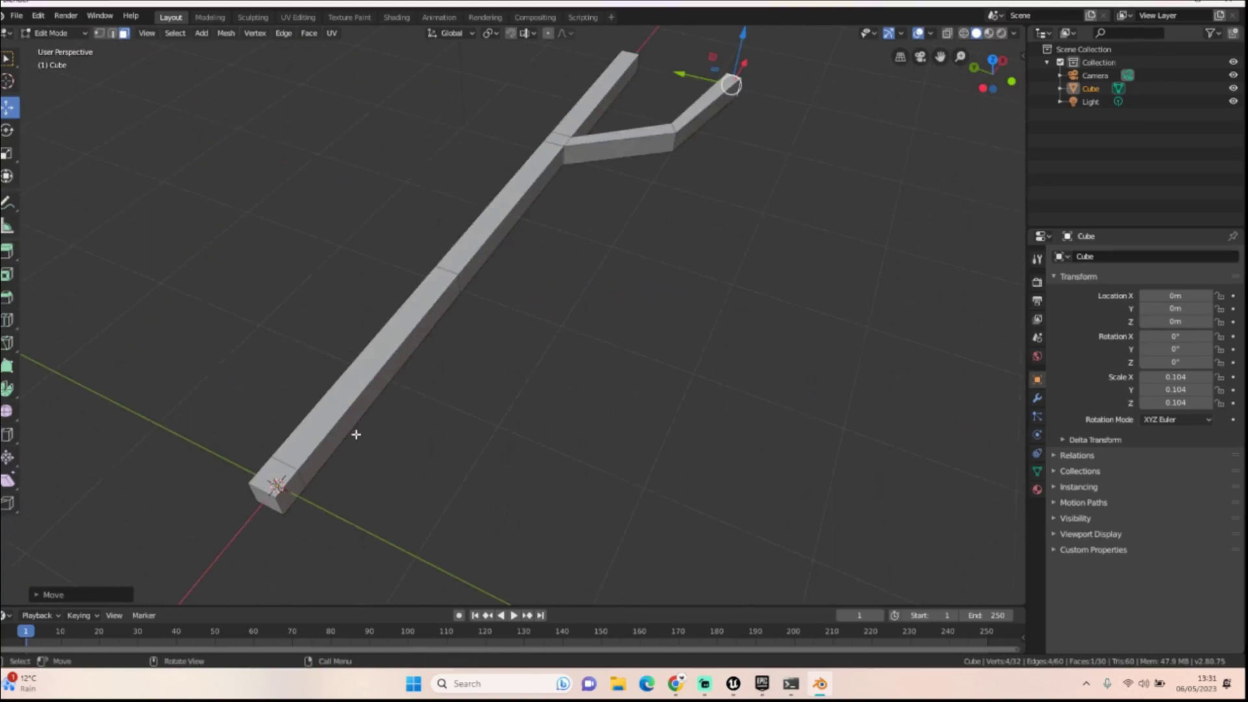
Step: Select the whole branching mesh and add a Subdivision Surface modifier
{"action": "key", "text": "a"}
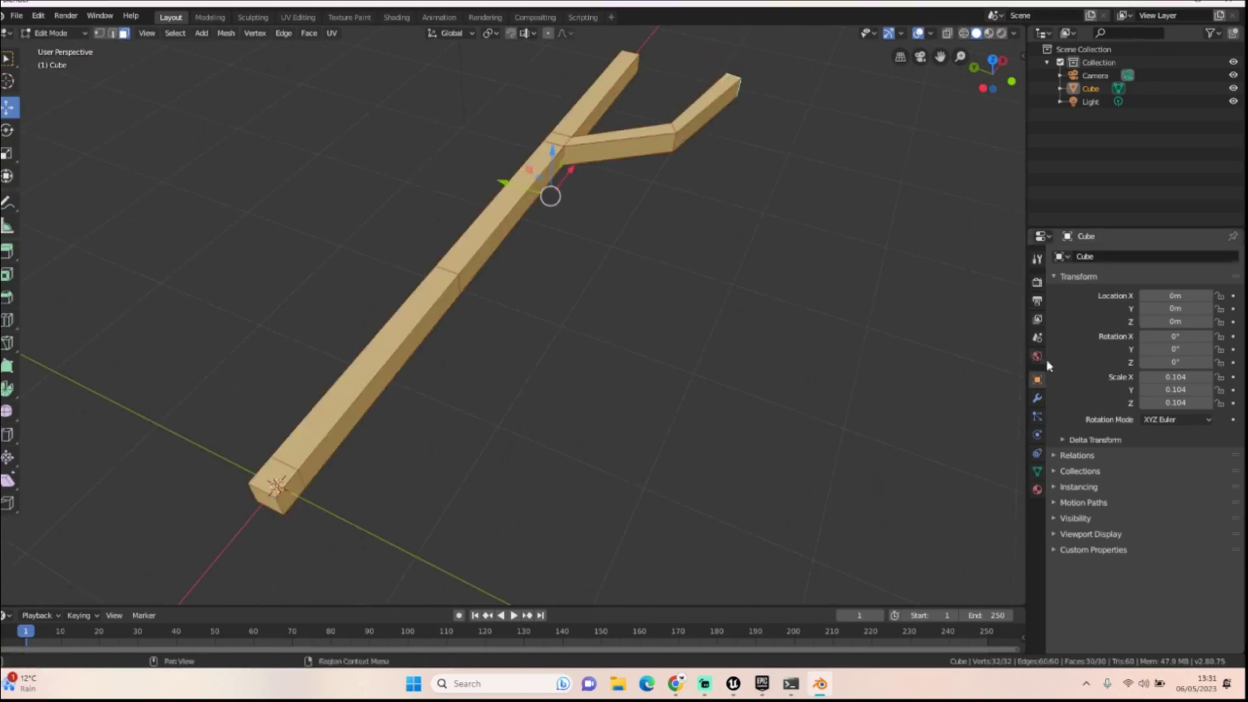
{"action": "left_click", "coordinate": [1038, 398]}
{"action": "left_click", "coordinate": [1105, 257]}
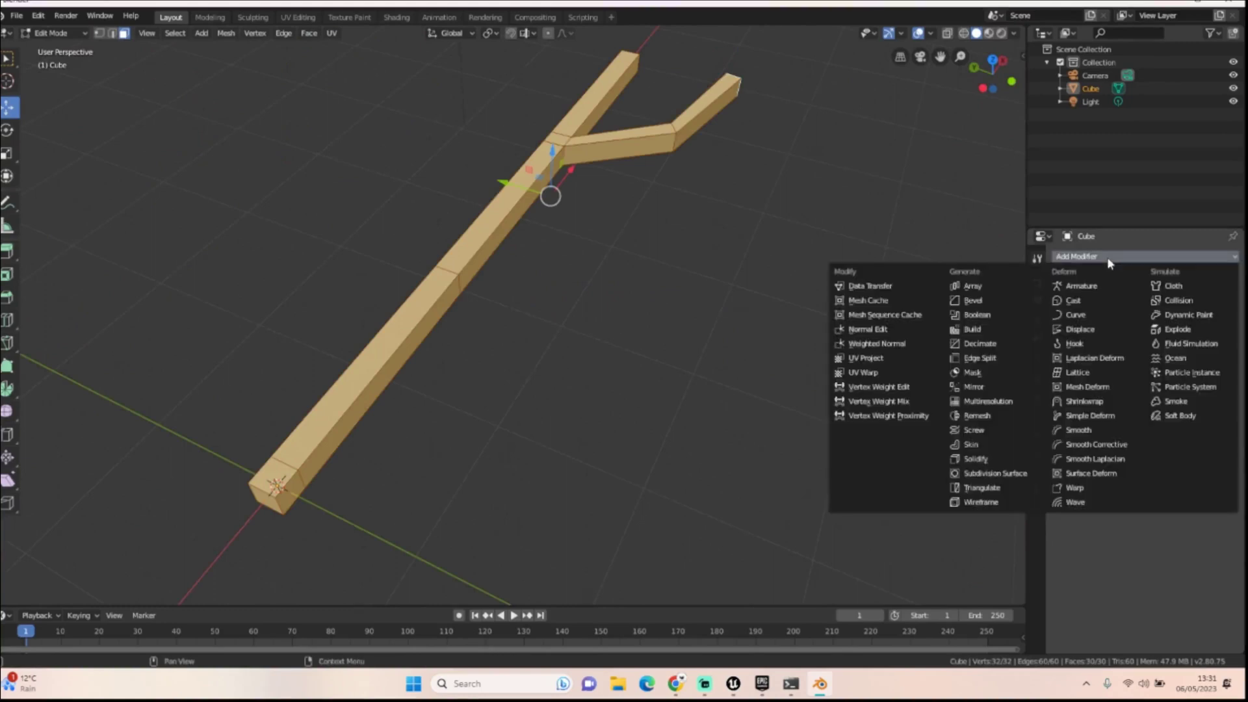
{"action": "left_click", "coordinate": [1017, 478]}
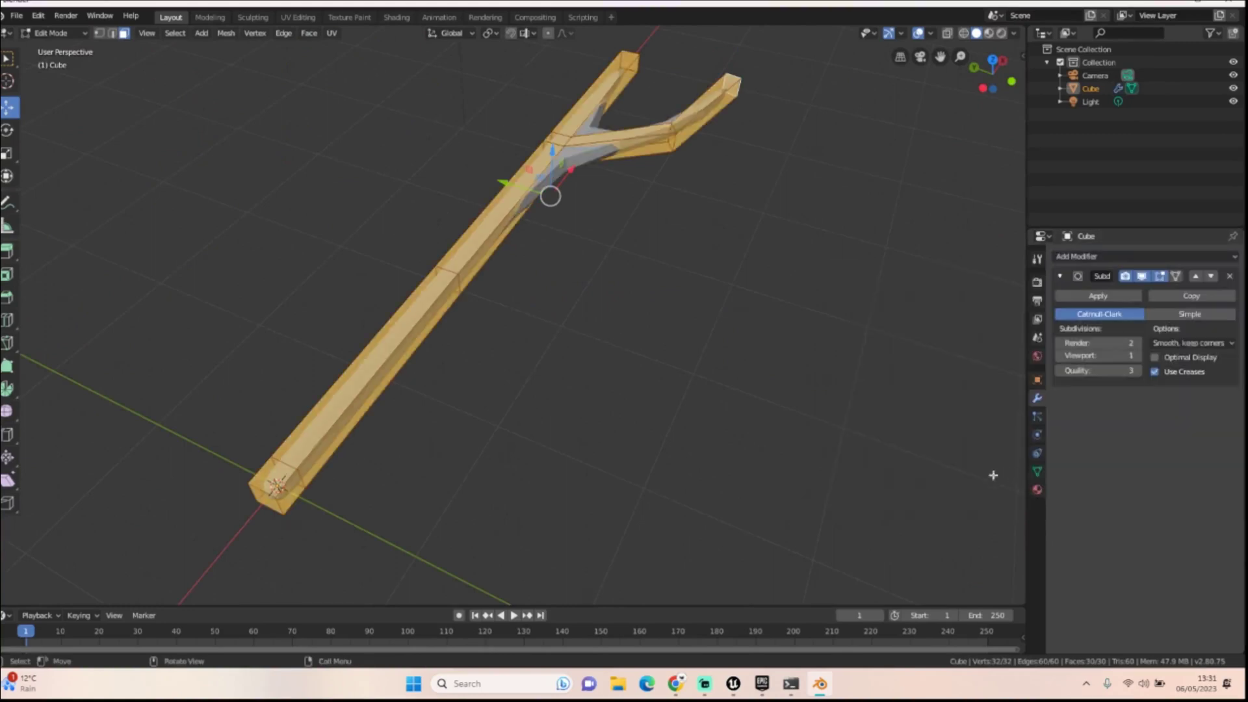
Step: Add a loop cut across the main bar just beside the branch junction
{"action": "middle_click_drag", "start_coordinate": [512, 356], "coordinate": [746, 399]}
{"action": "middle_click_drag", "start_coordinate": [643, 421], "coordinate": [637, 312]}
{"action": "key", "text": "ctrl+r"}
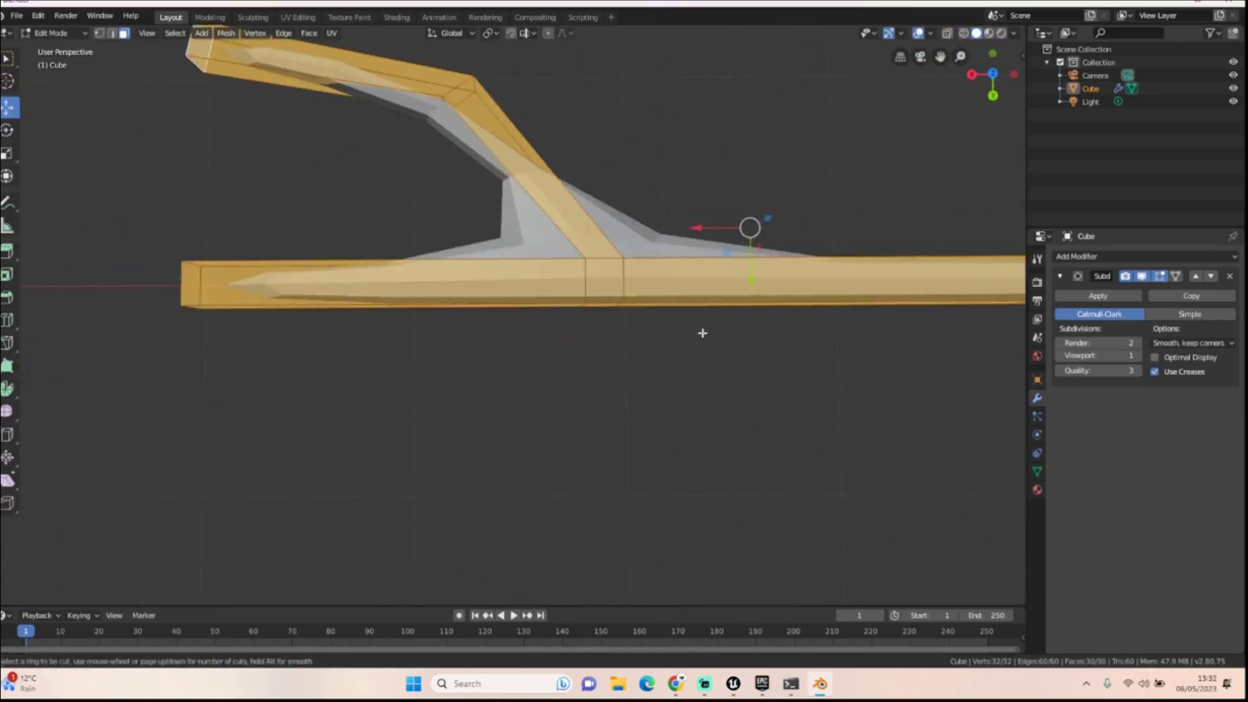
{"action": "left_click", "coordinate": [683, 301]}
{"action": "left_click", "coordinate": [510, 302]}
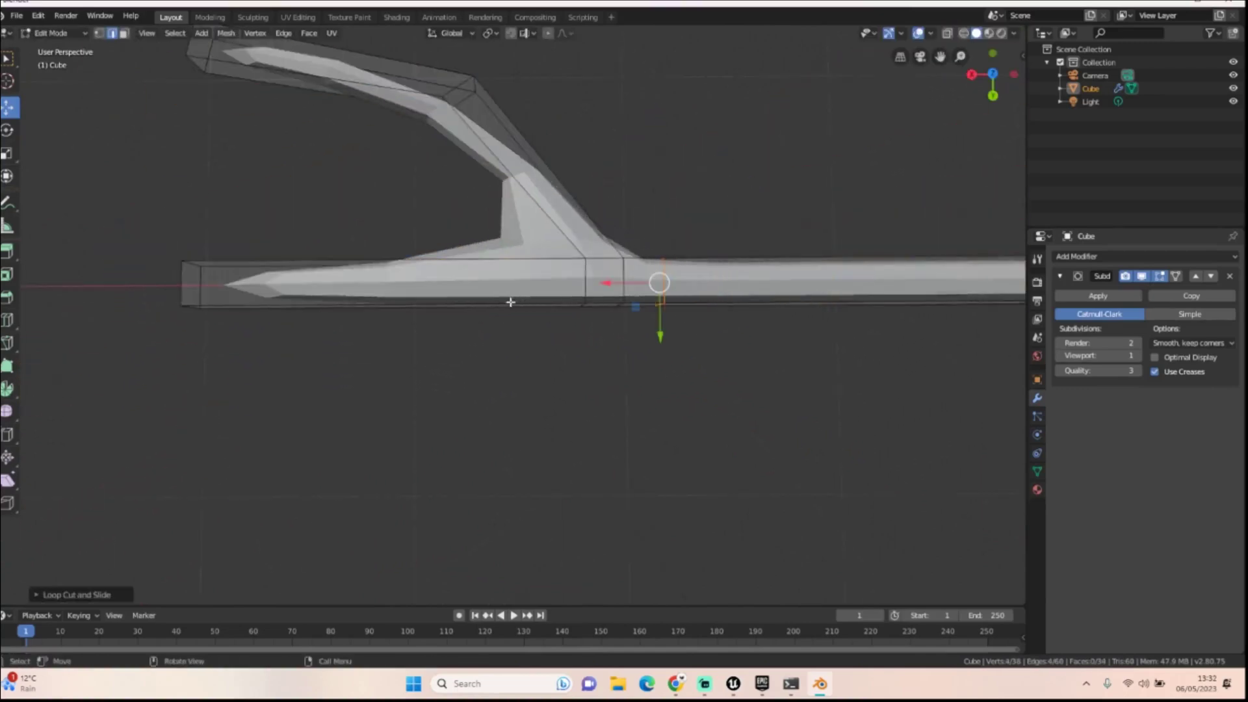
Step: Add a loop cut across the side branch and slide it close to the junction
{"action": "key", "text": "g"}
{"action": "key", "text": "g"}
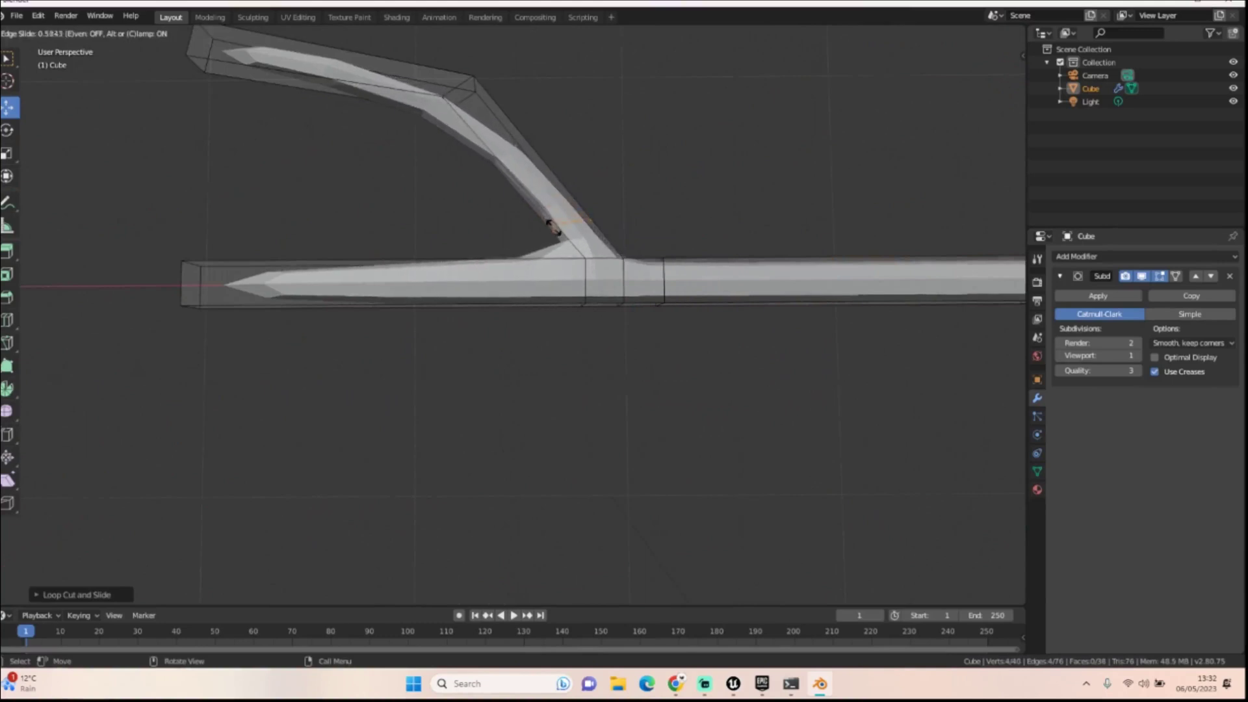
{"action": "left_click", "coordinate": [545, 210]}
{"action": "middle_click_drag", "start_coordinate": [551, 208], "coordinate": [875, 231]}
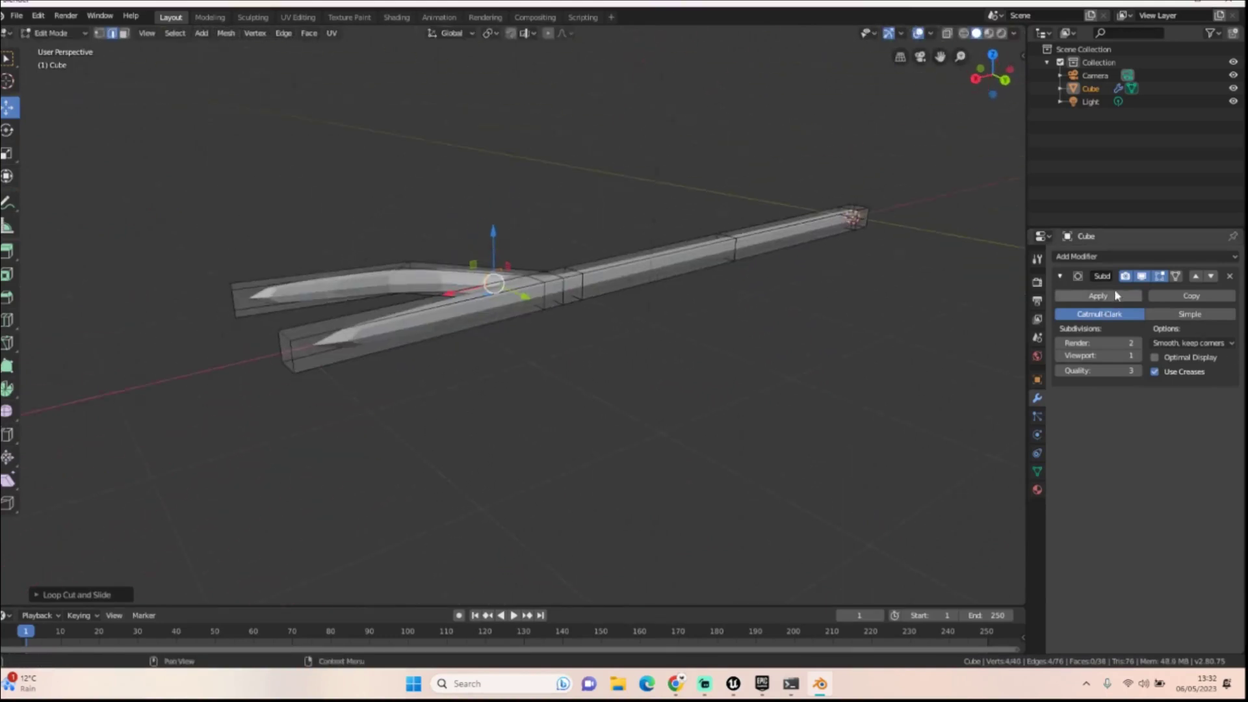
Step: Try to apply the Subdivision Surface modifier in Edit Mode, and switch the mesh to Object Mode
{"action": "left_click", "coordinate": [1098, 301]}
{"action": "left_click", "coordinate": [1097, 296]}
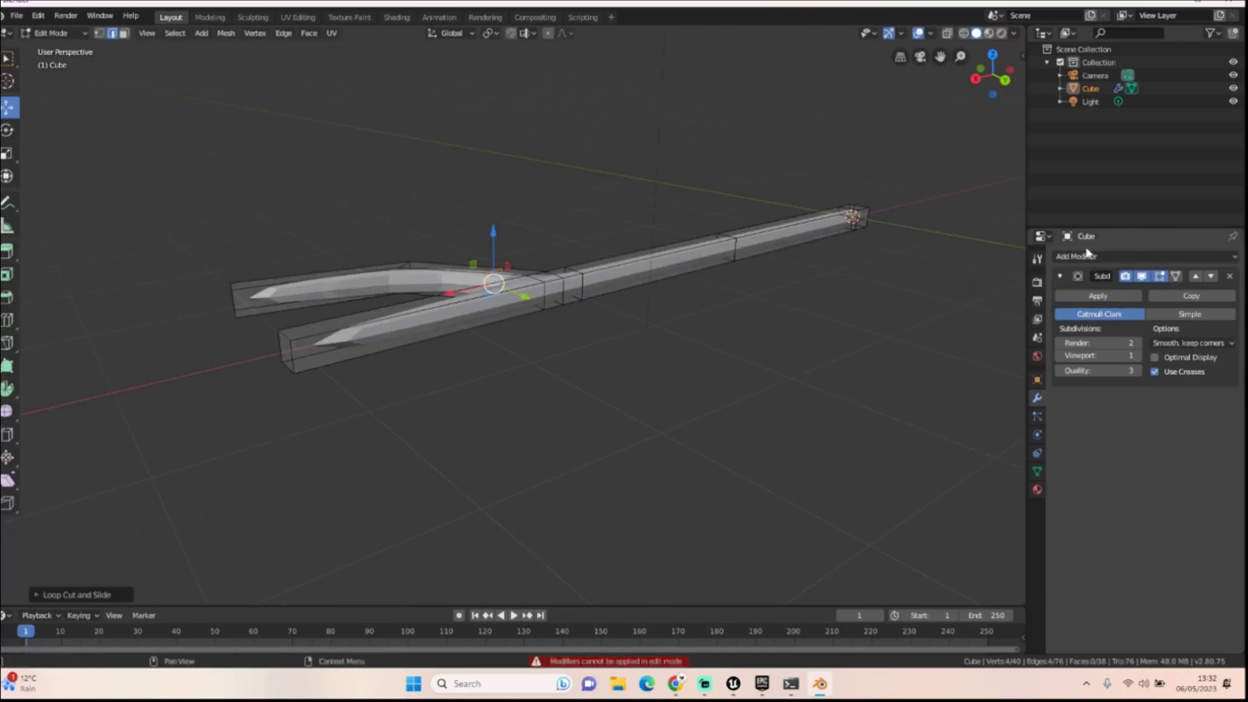
{"action": "left_click", "coordinate": [55, 32]}
{"action": "left_click", "coordinate": [56, 50]}
{"action": "middle_click_drag", "start_coordinate": [786, 270], "coordinate": [719, 329]}
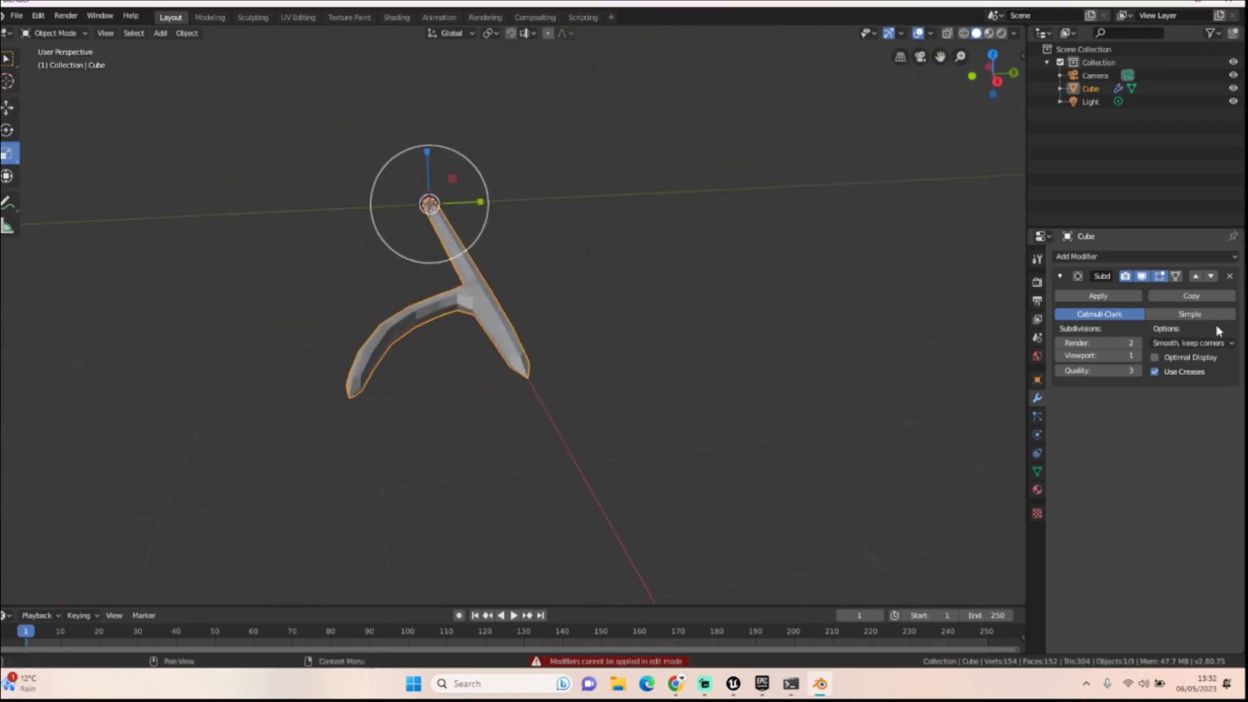
Step: Add a Smooth modifier to the branching mesh and set its factor to 1.978
{"action": "left_click", "coordinate": [1132, 256]}
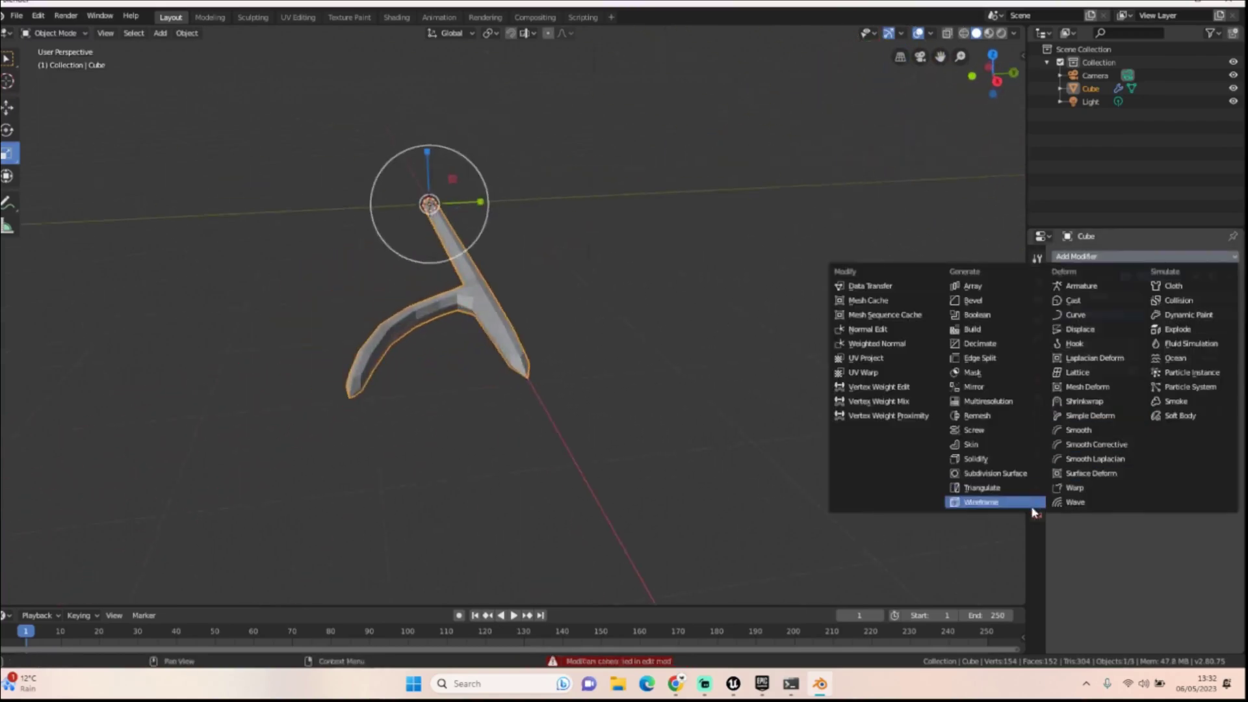
{"action": "left_click", "coordinate": [1078, 430]}
{"action": "middle_click_drag", "start_coordinate": [616, 296], "coordinate": [934, 306]}
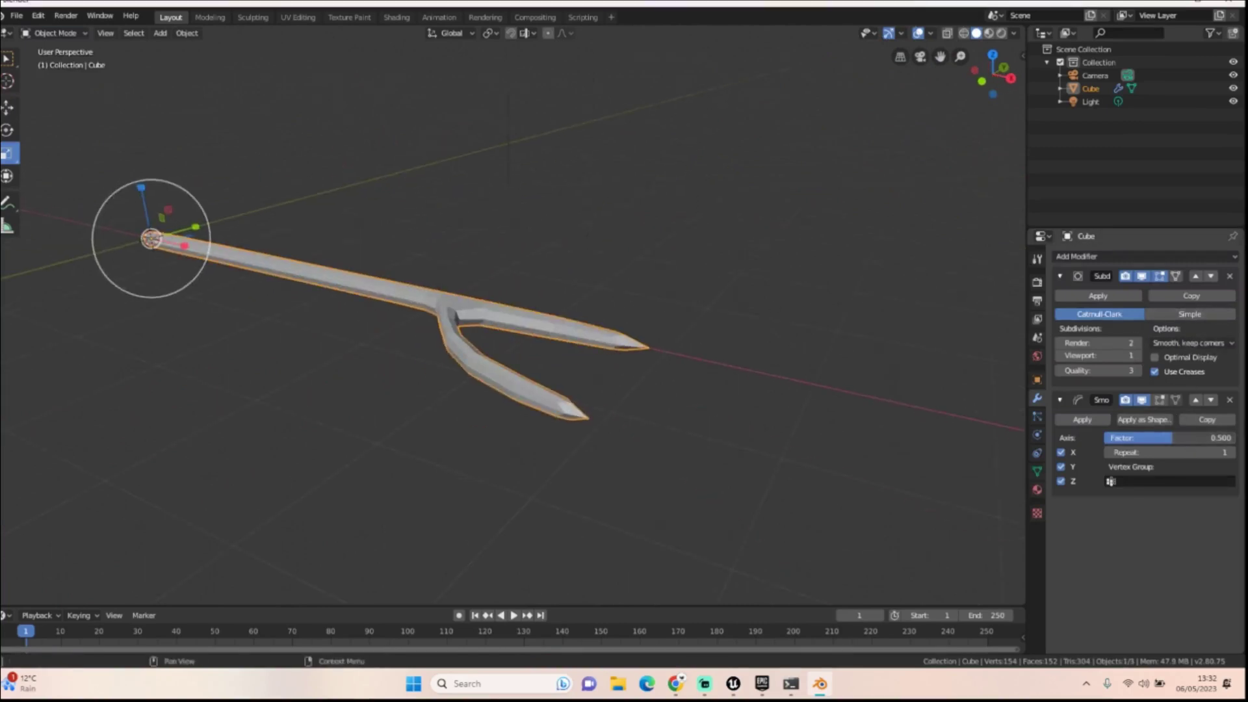
{"action": "mouse_move", "coordinate": [1187, 437]}
{"action": "left_mouse_down"}
{"action": "mouse_move", "coordinate": [1235, 437]}
{"action": "mouse_move", "coordinate": [1210, 438]}
{"action": "left_mouse_up"}
{"action": "middle_click_drag", "start_coordinate": [573, 244], "coordinate": [707, 228]}
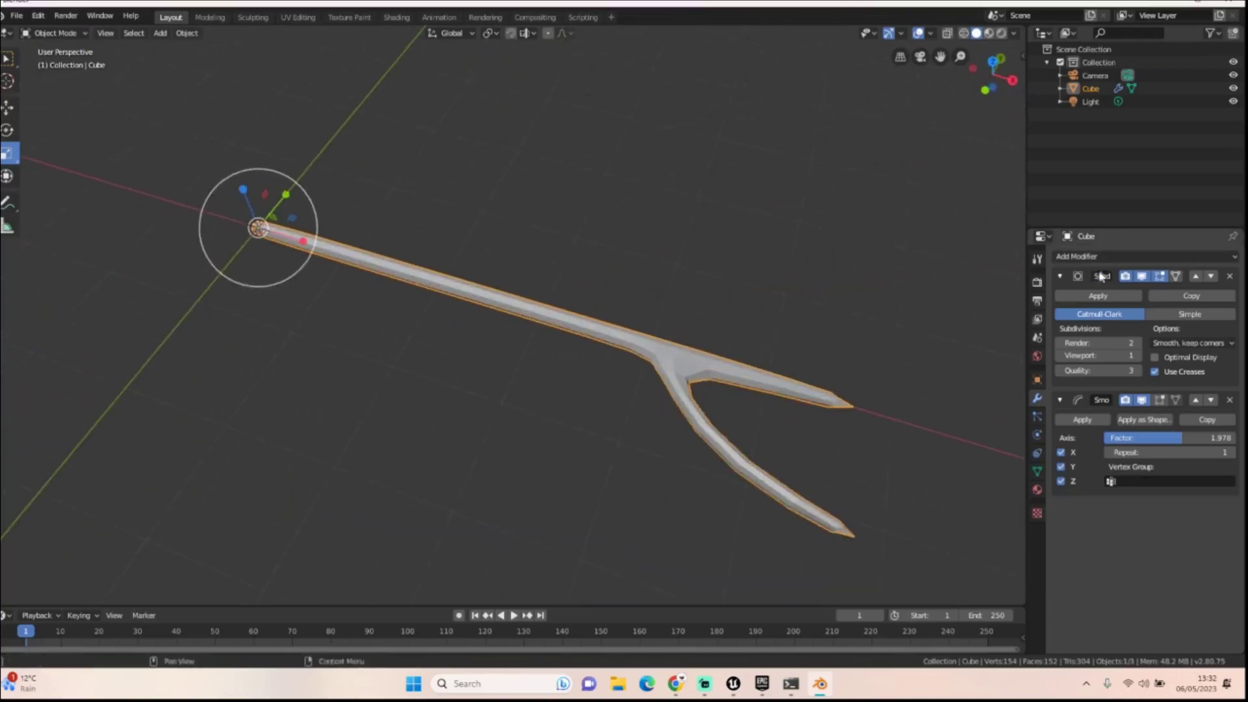
Step: Apply both the Subdivision Surface and Smooth modifiers to the stick
{"action": "left_click", "coordinate": [1072, 298]}
{"action": "left_click", "coordinate": [1089, 296]}
{"action": "middle_click_drag", "start_coordinate": [943, 267], "coordinate": [444, 179]}
Step: Open the Shading workspace and give the stick's material a dark reddish-brown Base Color
{"action": "left_click", "coordinate": [396, 17]}
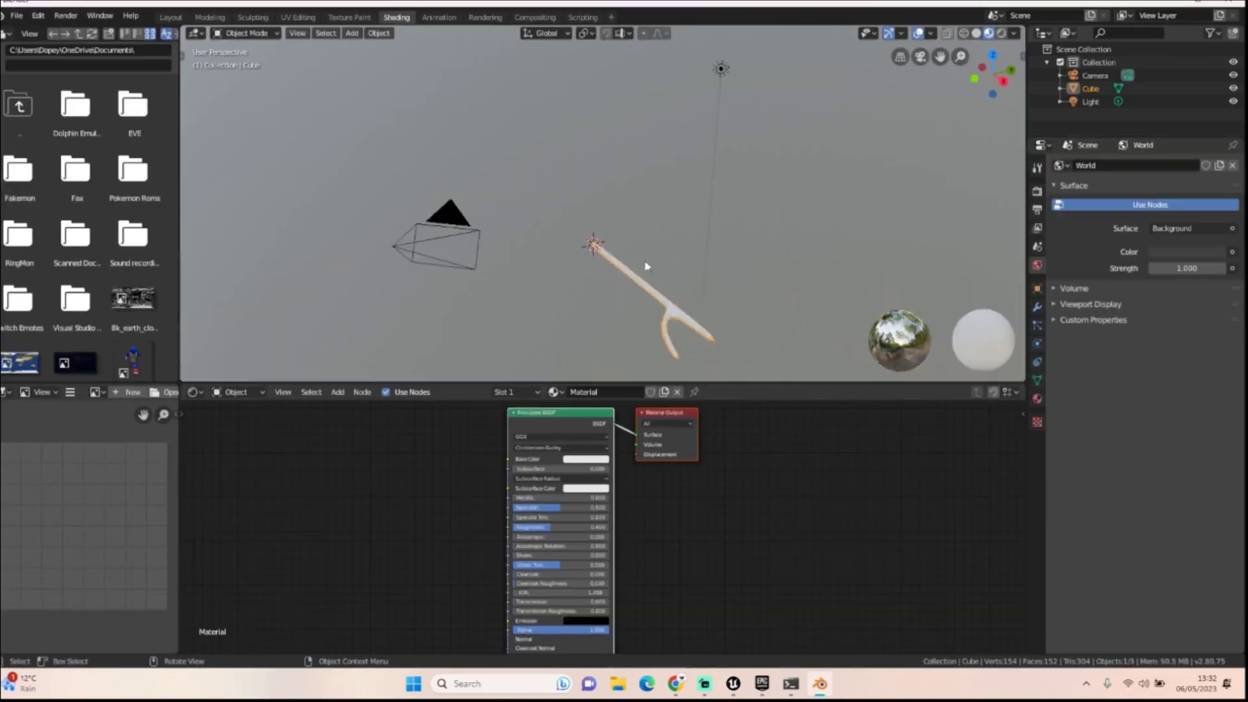
{"action": "left_click", "coordinate": [1037, 398]}
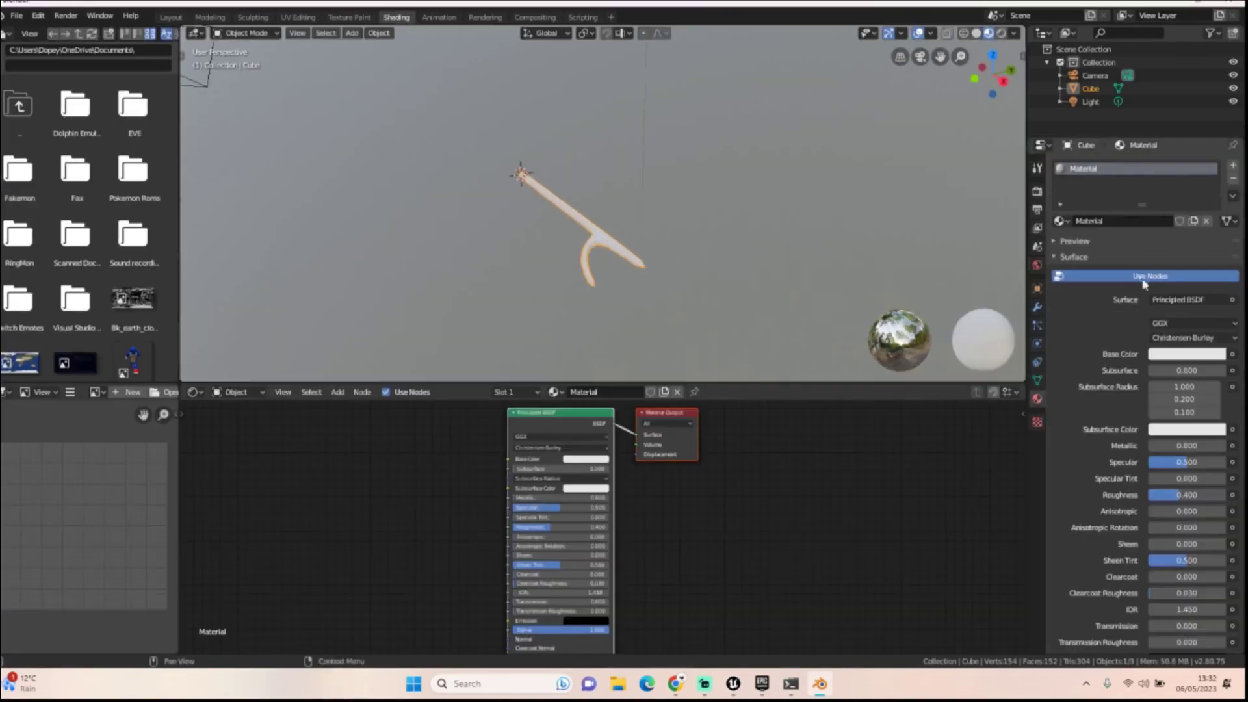
{"action": "left_click", "coordinate": [1186, 355]}
{"action": "mouse_move", "coordinate": [1156, 243]}
{"action": "left_mouse_down"}
{"action": "mouse_move", "coordinate": [1134, 245]}
{"action": "mouse_move", "coordinate": [1147, 250]}
{"action": "left_mouse_up"}
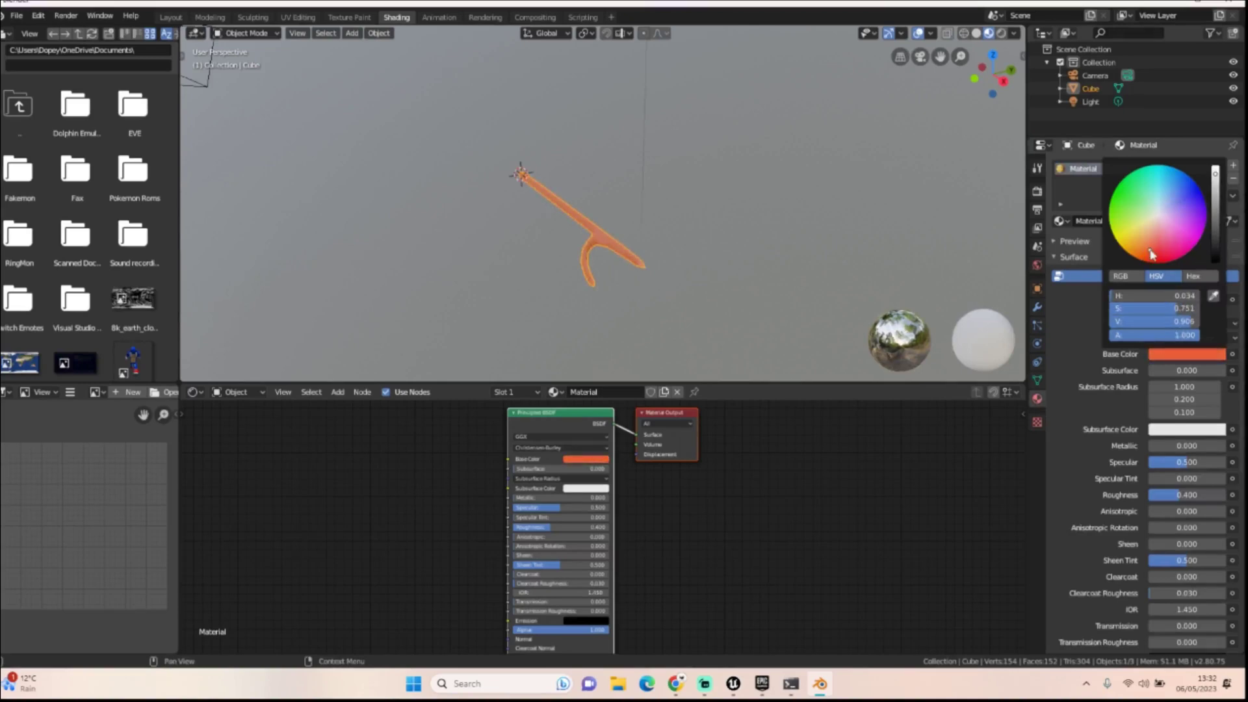
{"action": "left_click", "coordinate": [1172, 357]}
{"action": "left_click", "coordinate": [1173, 355]}
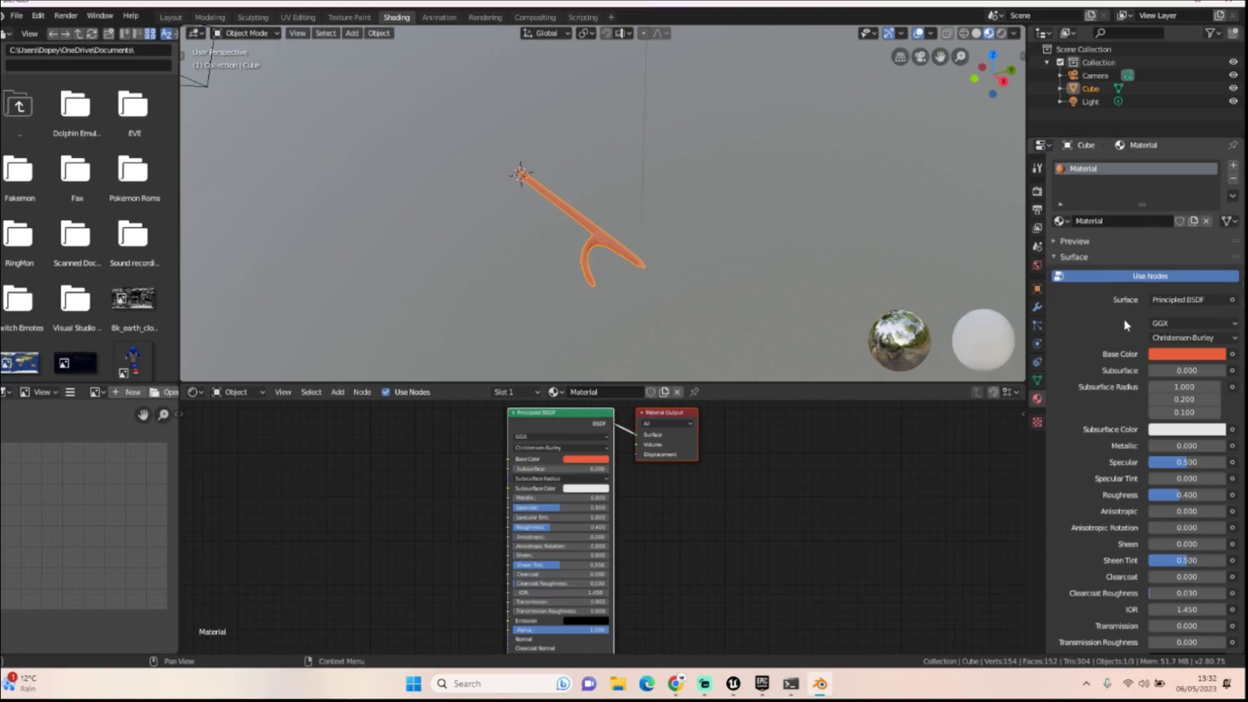
{"action": "left_click", "coordinate": [1181, 357]}
{"action": "left_click_drag", "start_coordinate": [1214, 207], "coordinate": [1214, 237]}
{"action": "scroll", "coordinate": [625, 256], "scroll_direction": "up", "scroll_amount": 3}
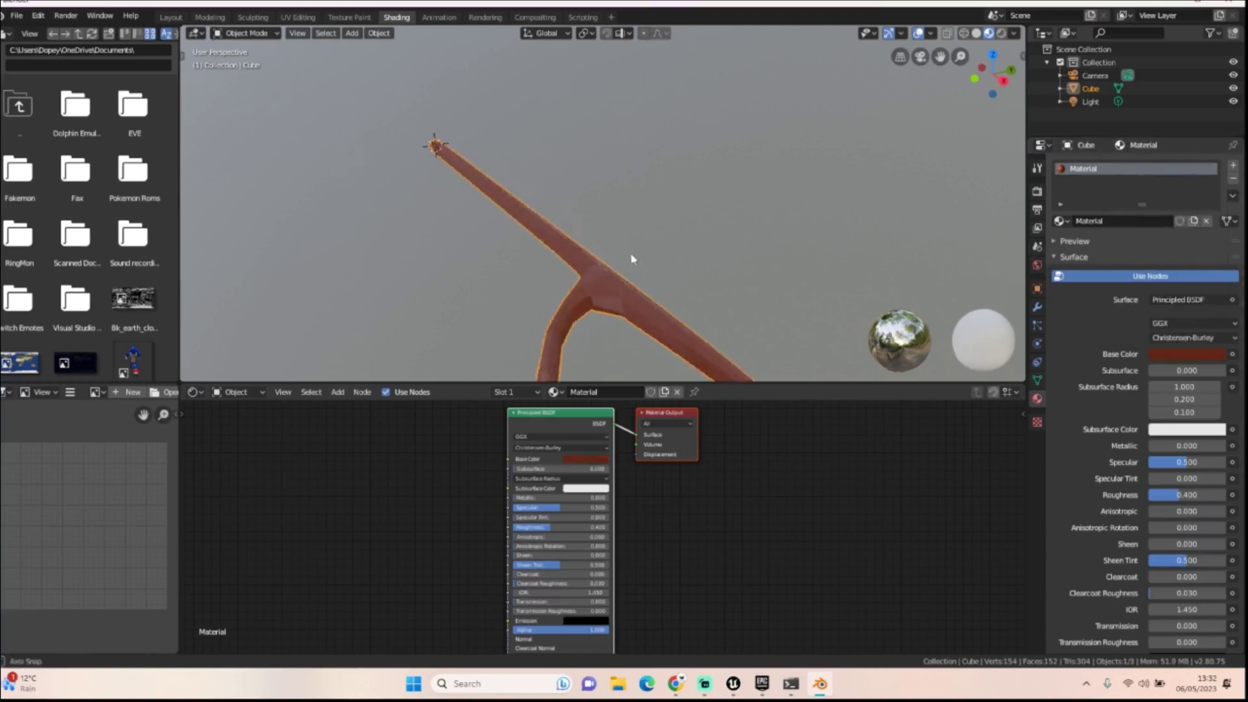
{"action": "middle_click_drag", "start_coordinate": [635, 260], "coordinate": [634, 202]}
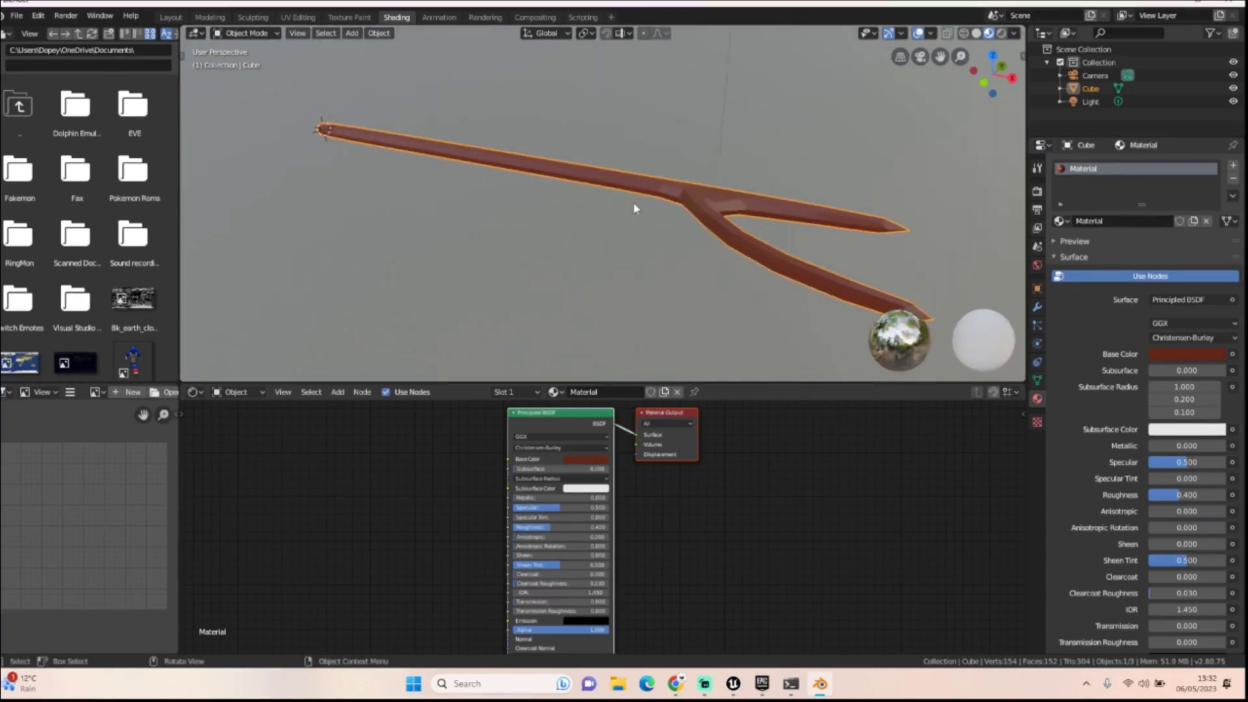
Step: Export the stick as an FBX file named Eoodfbx.fbx in the Documents folder
{"action": "left_click", "coordinate": [38, 14]}
{"action": "mouse_move", "coordinate": [16, 15]}
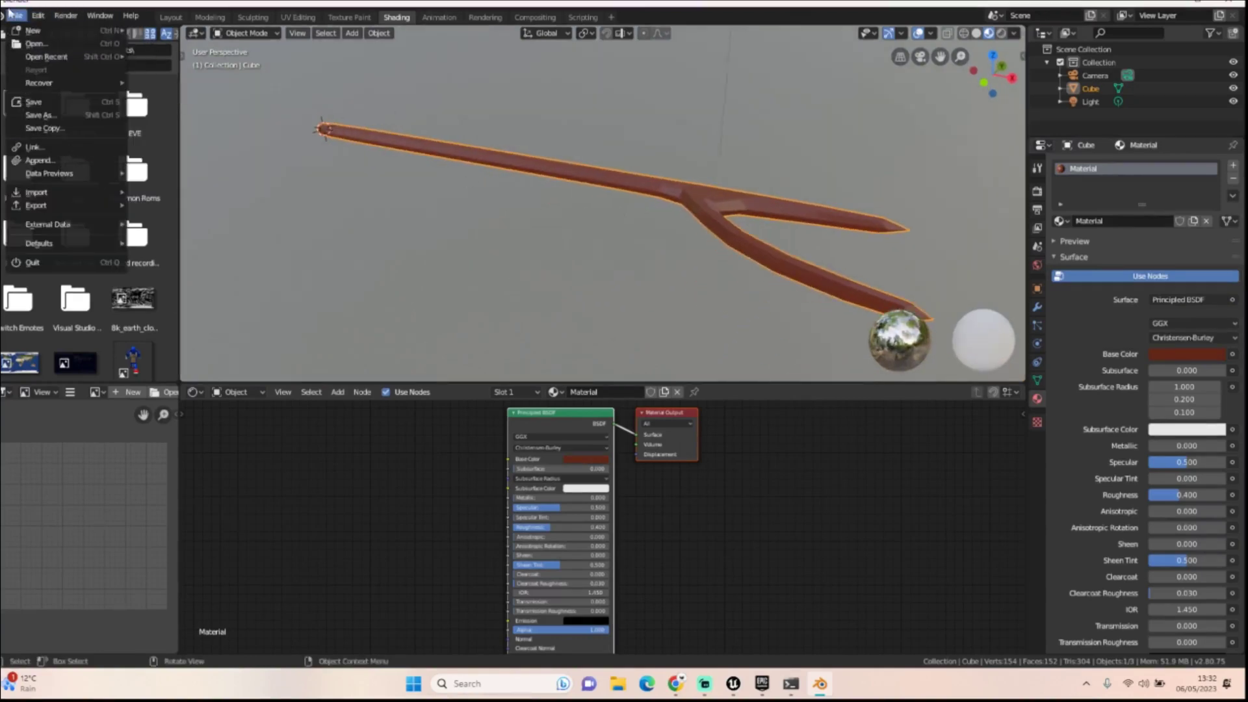
{"action": "mouse_move", "coordinate": [72, 208]}
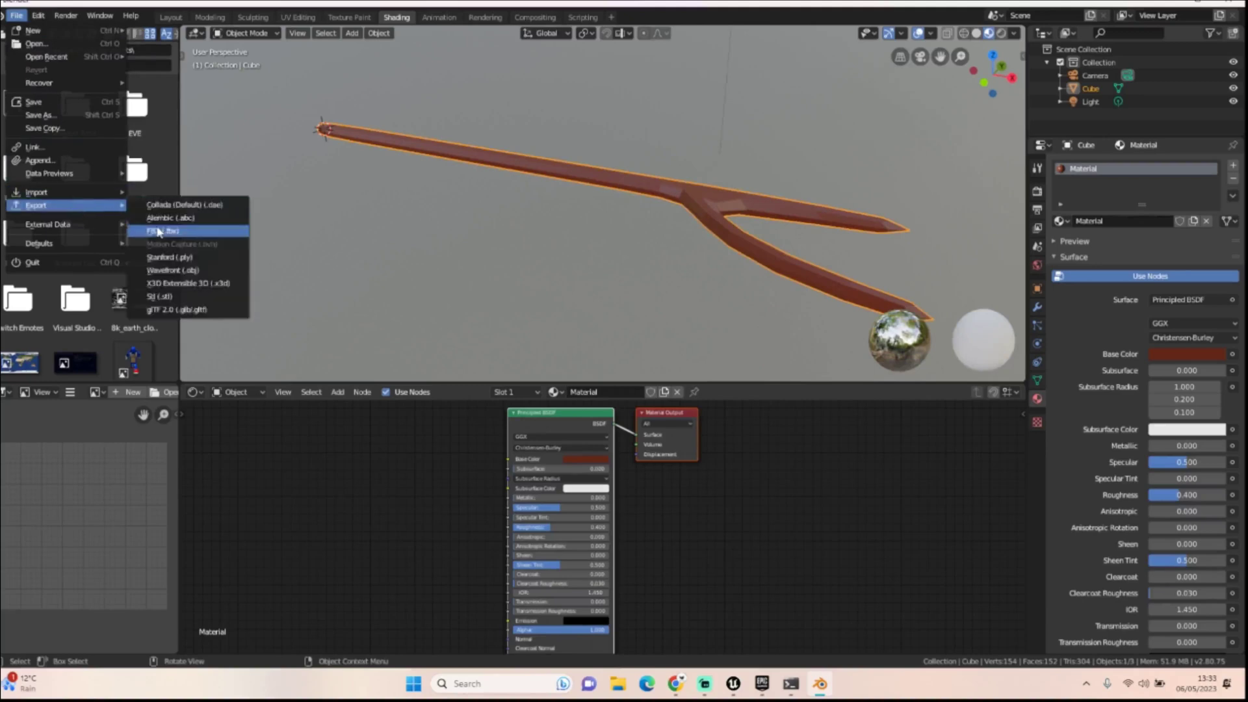
{"action": "left_click", "coordinate": [188, 232]}
{"action": "left_click", "coordinate": [180, 66]}
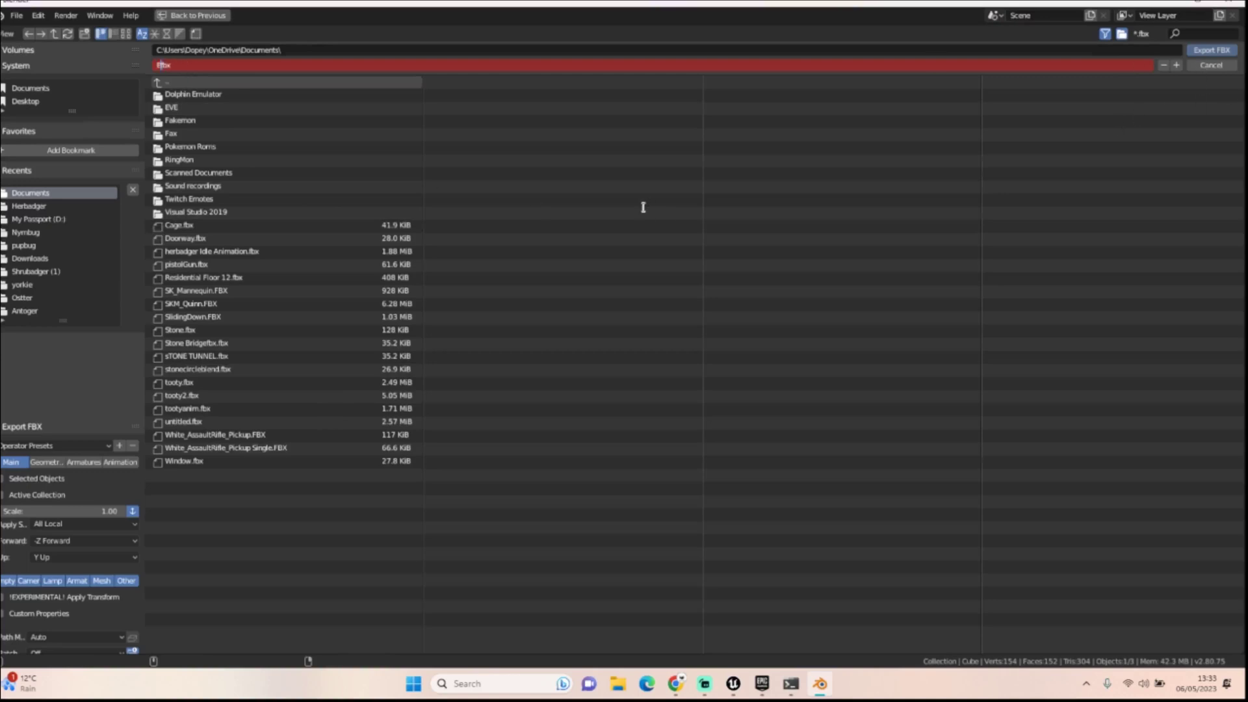
{"action": "key", "text": "Return"}
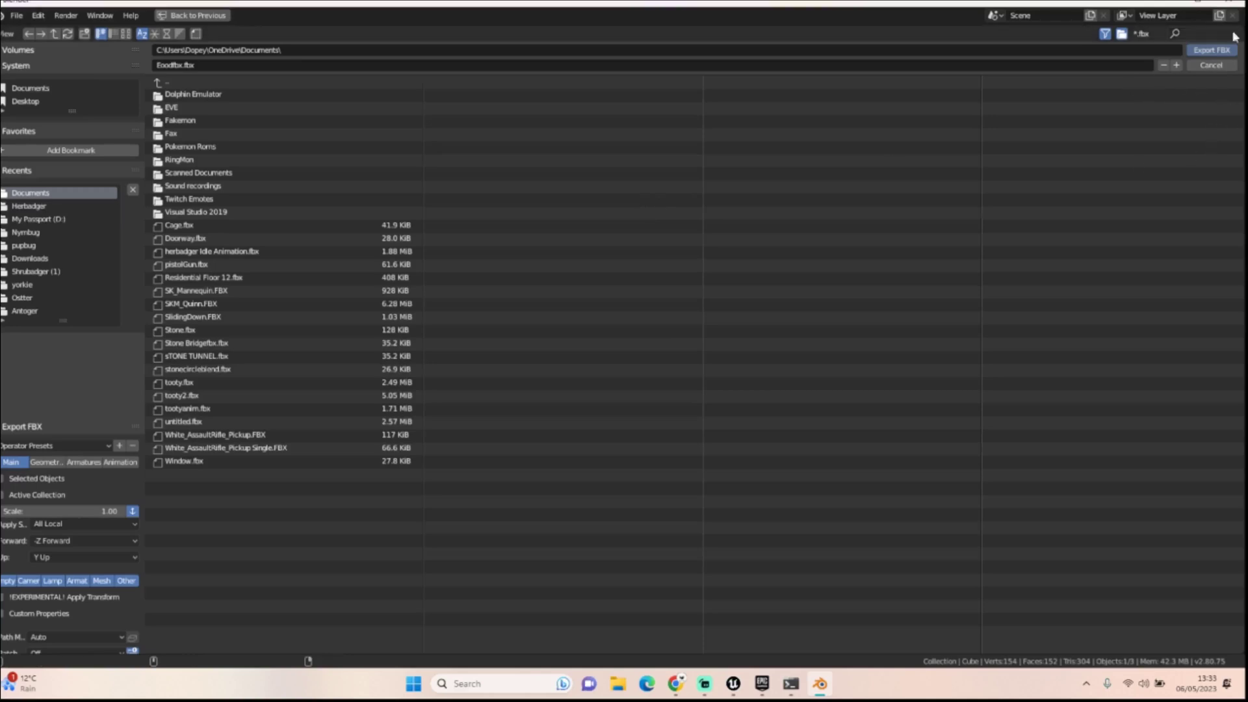
{"action": "left_click", "coordinate": [1205, 51]}
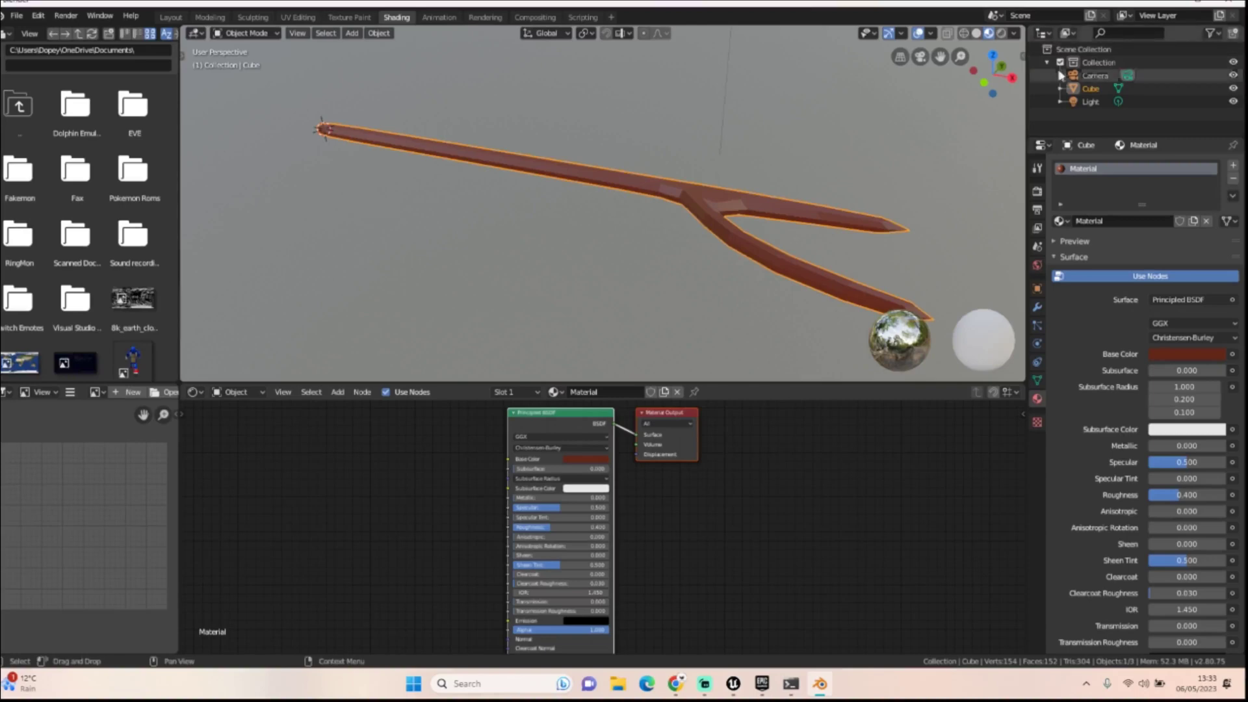
Step: Switch to the Unreal Engine editor and open the MyAssets folder under Content
{"action": "left_click", "coordinate": [1171, 4]}
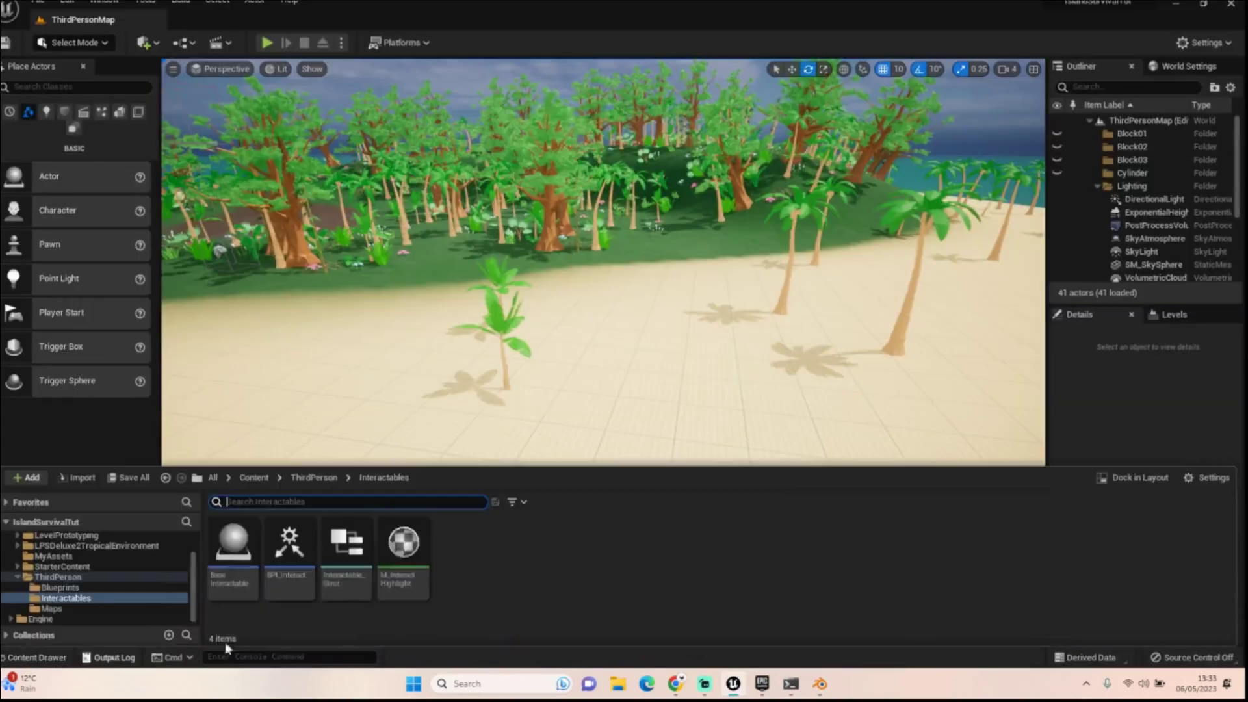
{"action": "left_click", "coordinate": [317, 478]}
{"action": "left_click", "coordinate": [253, 477]}
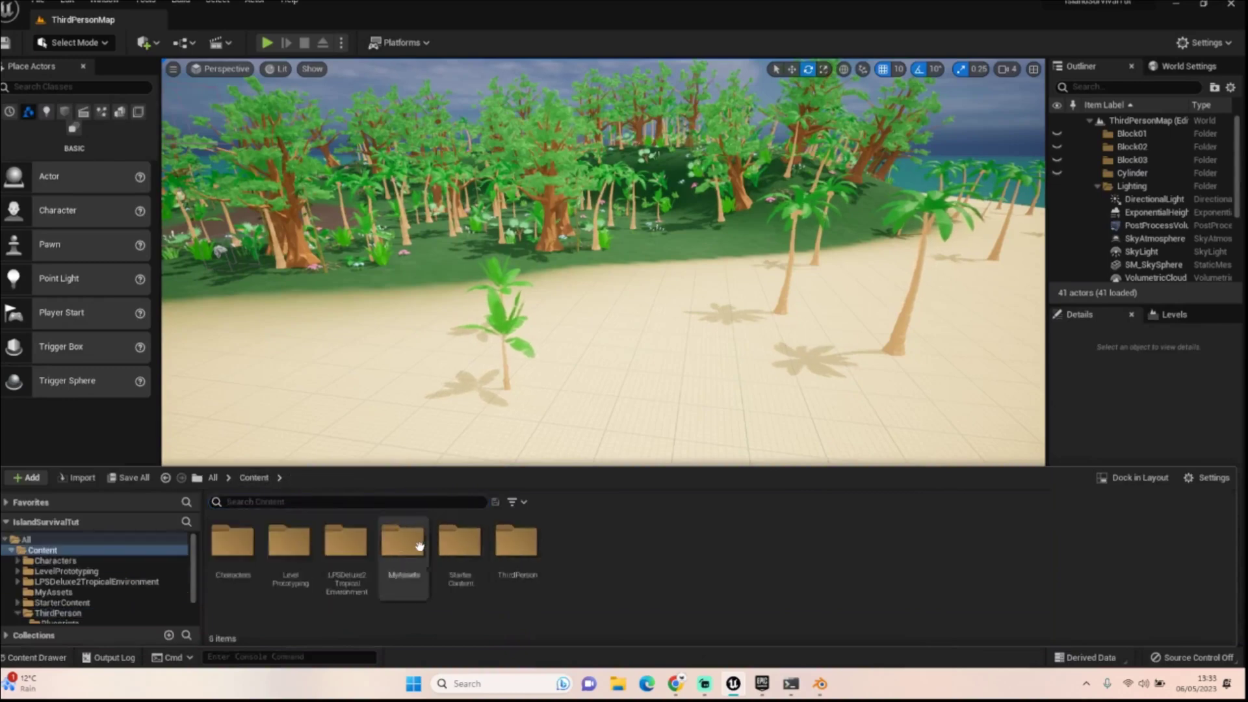
{"action": "double_click", "coordinate": [423, 569]}
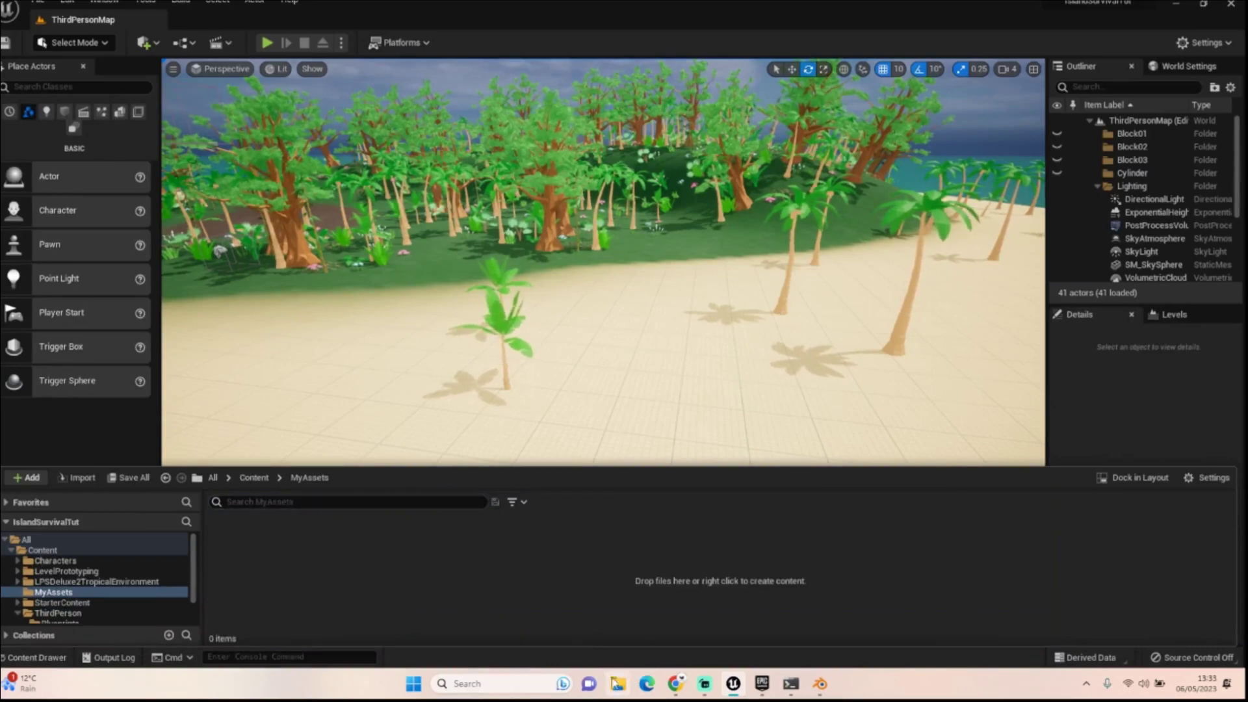
Step: Import the Eoodfbx and Stone FBX files into MyAssets with the default options, and close the message log
{"action": "left_click", "coordinate": [613, 679]}
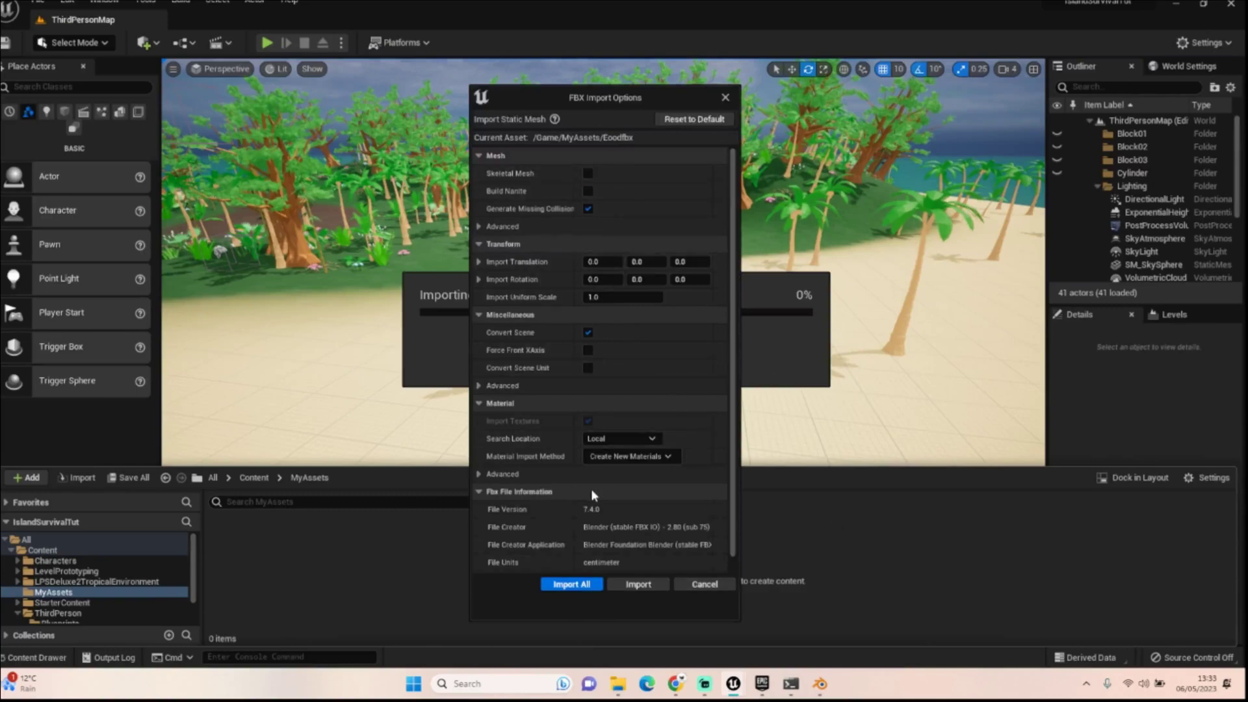
{"action": "left_click", "coordinate": [587, 583]}
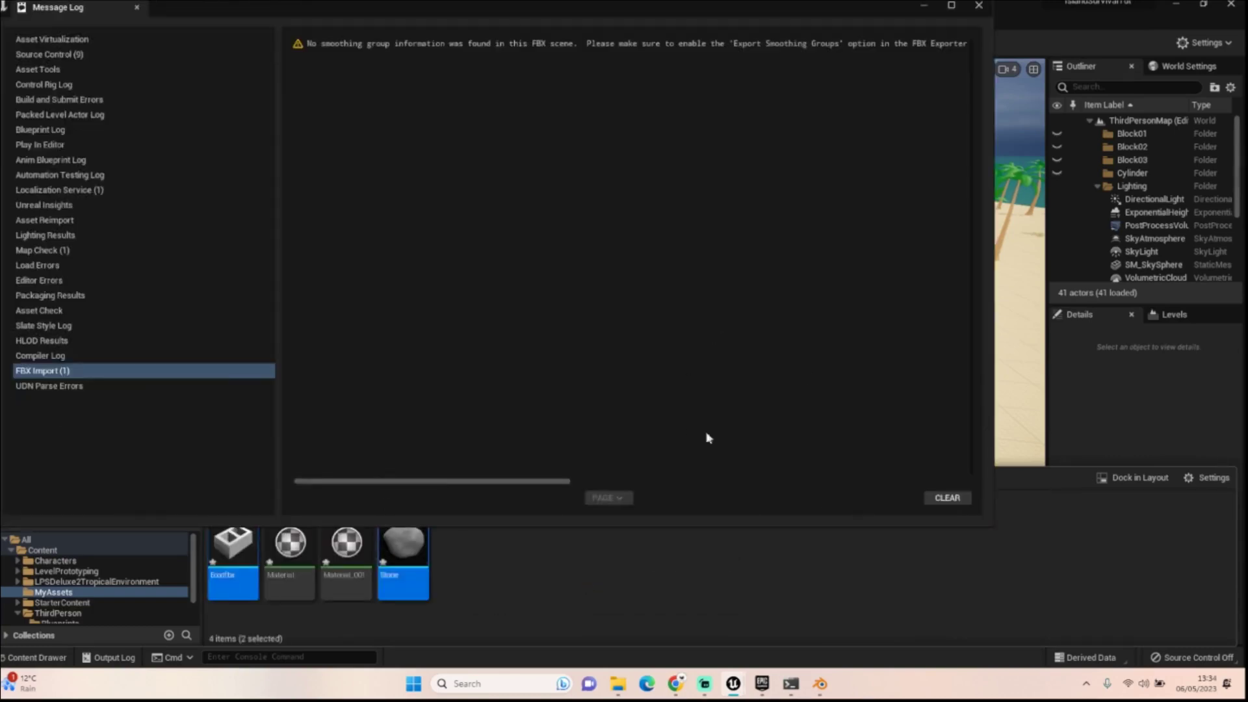
{"action": "left_click", "coordinate": [981, 5]}
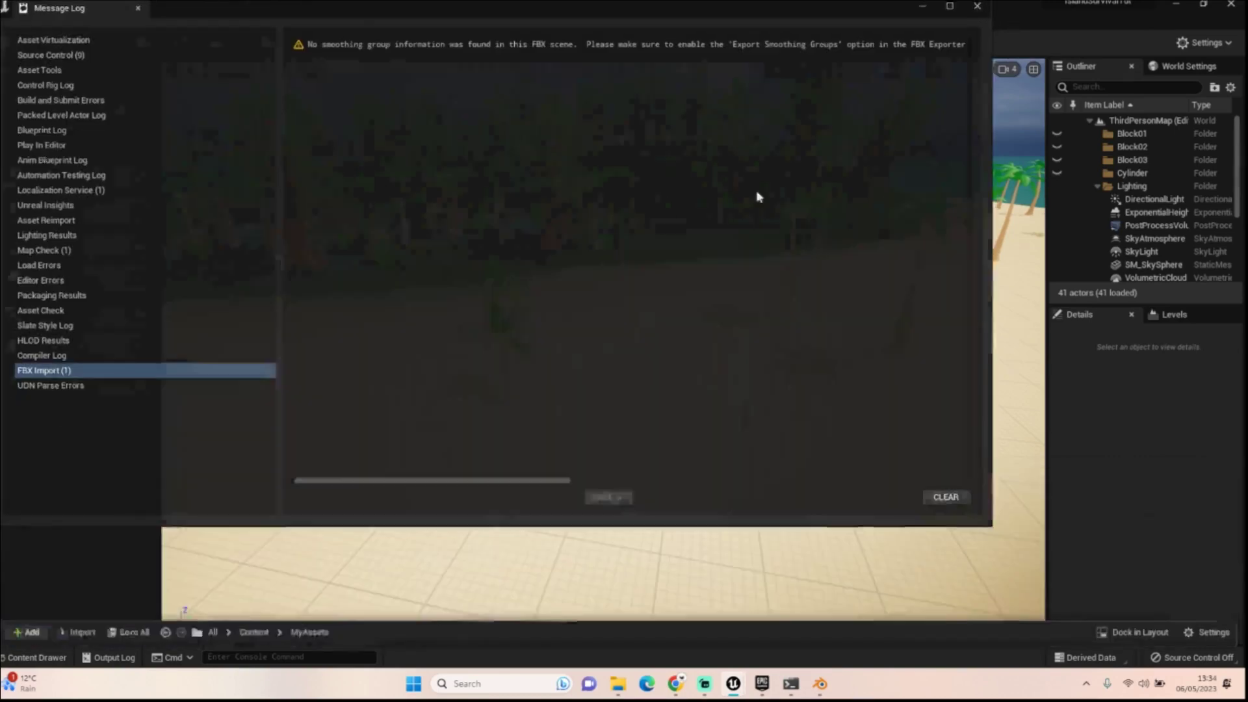
{"action": "left_click", "coordinate": [37, 657]}
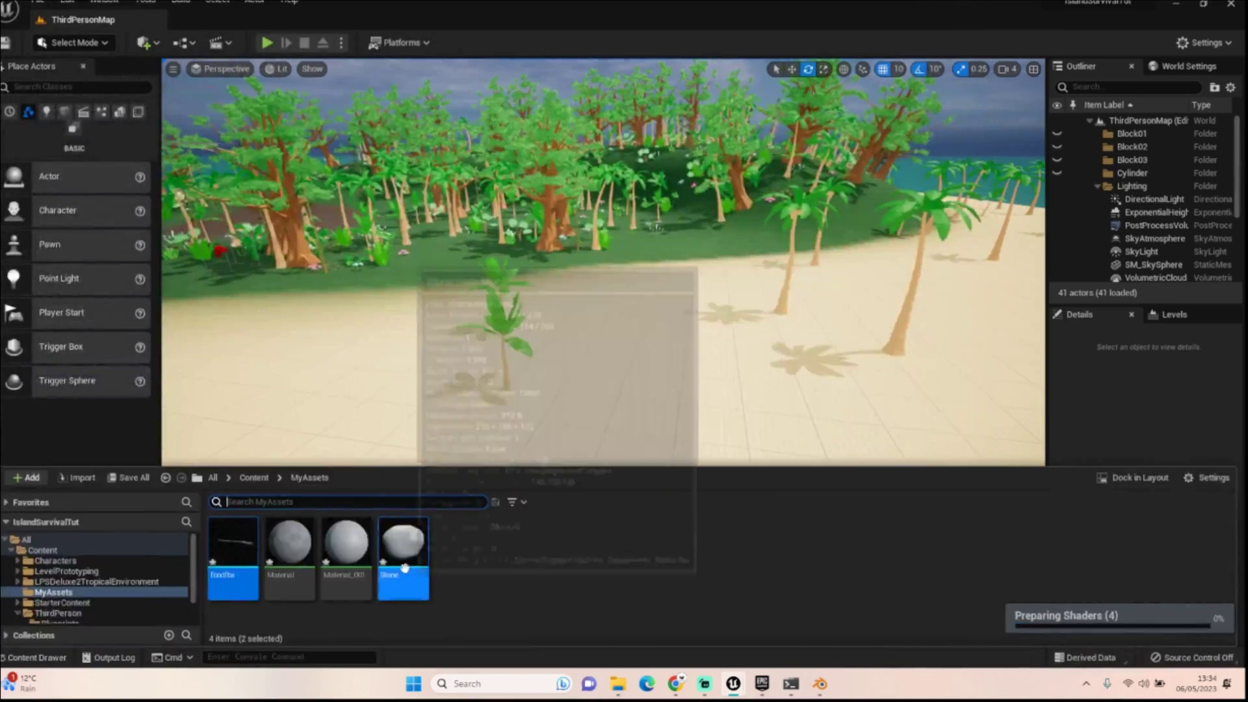
{"action": "mouse_move", "coordinate": [234, 548]}
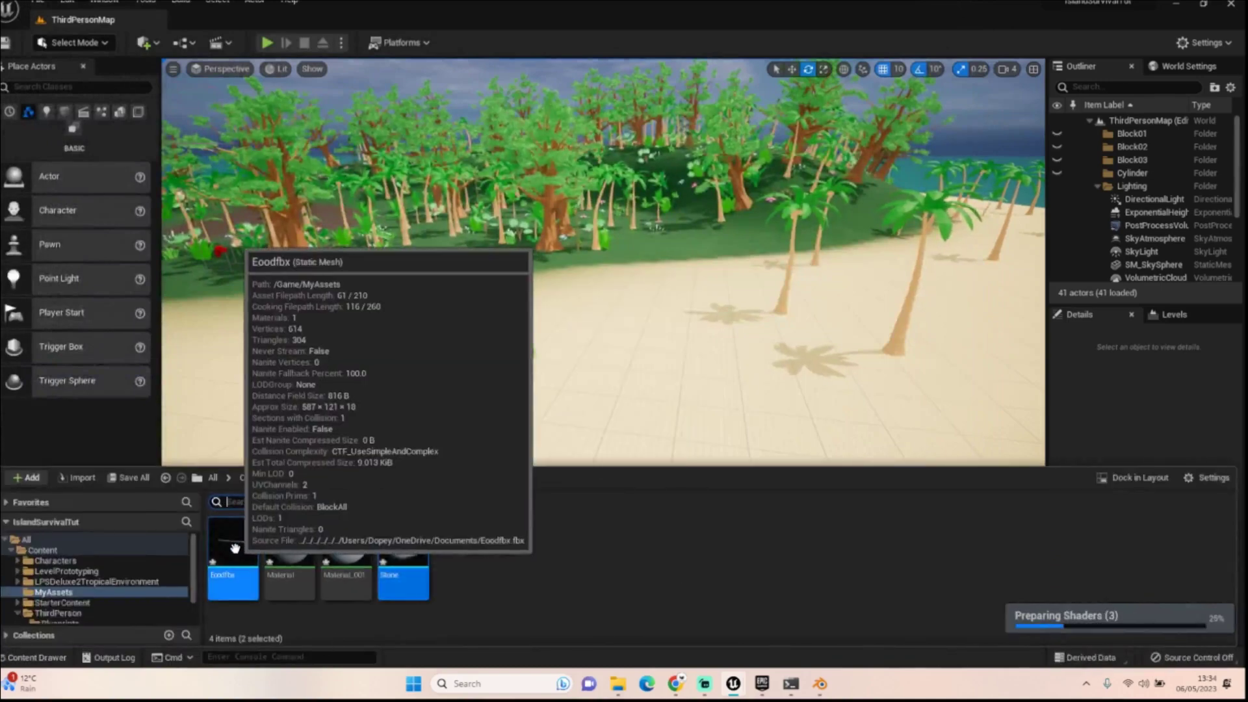
{"action": "right_click", "coordinate": [237, 554]}
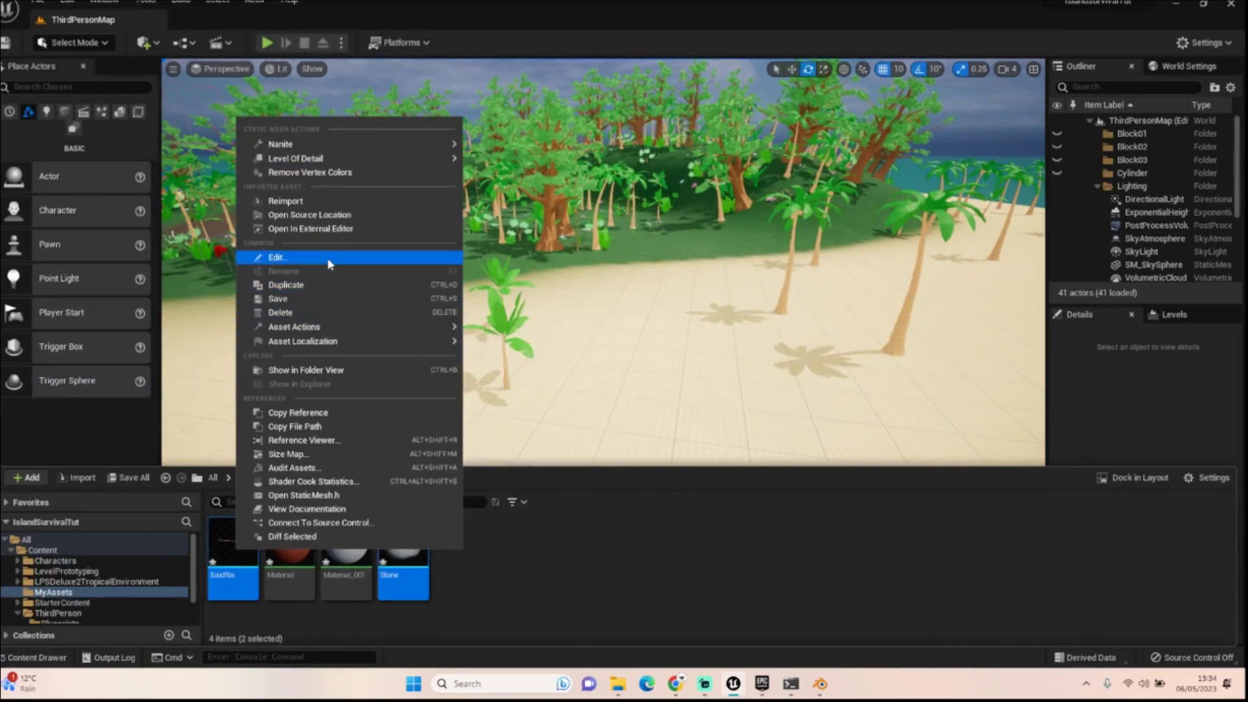
{"action": "left_click", "coordinate": [560, 548]}
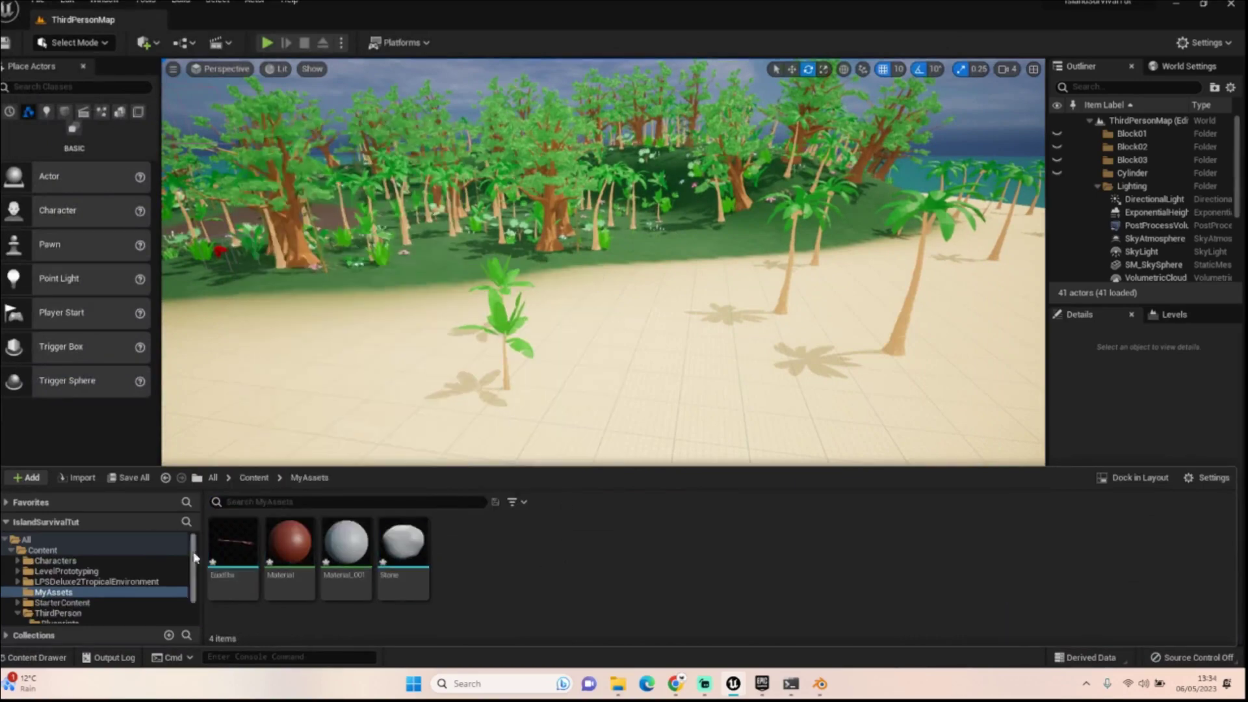
Step: Rename the imported stick mesh Eoodfbx in MyAssets as Wood_SM
{"action": "left_click", "coordinate": [228, 545]}
{"action": "right_click", "coordinate": [229, 545]}
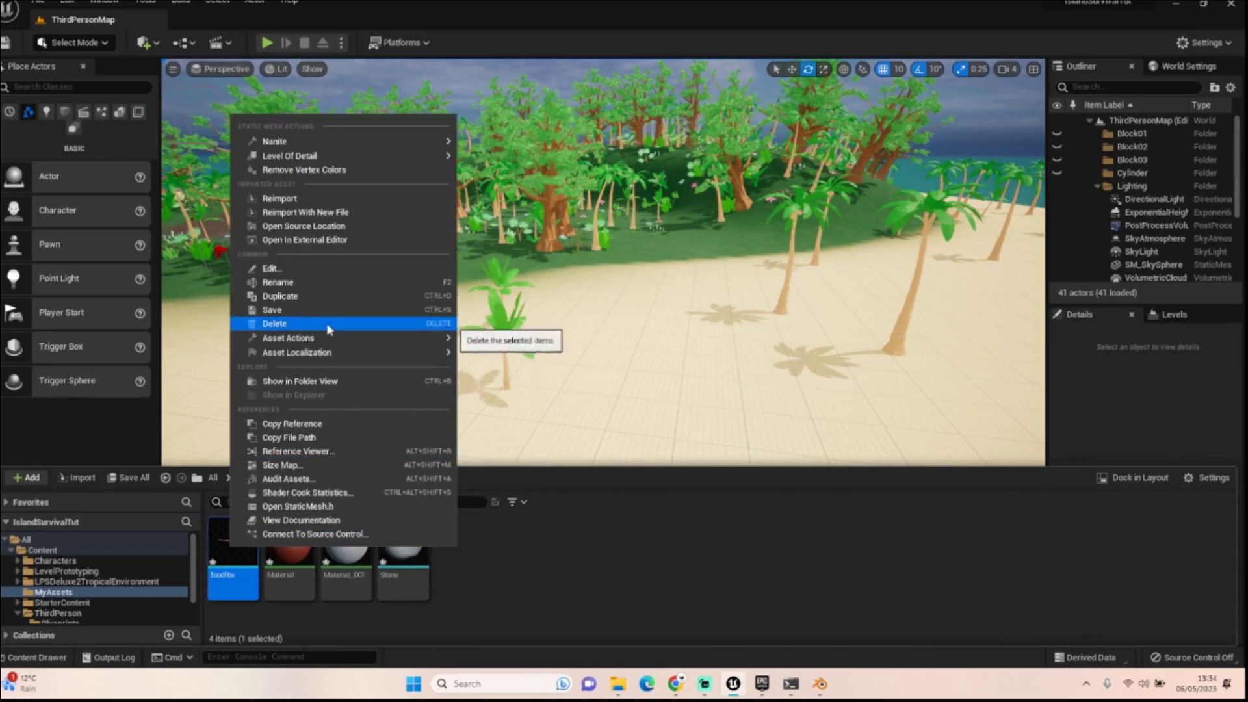
{"action": "left_click", "coordinate": [335, 296]}
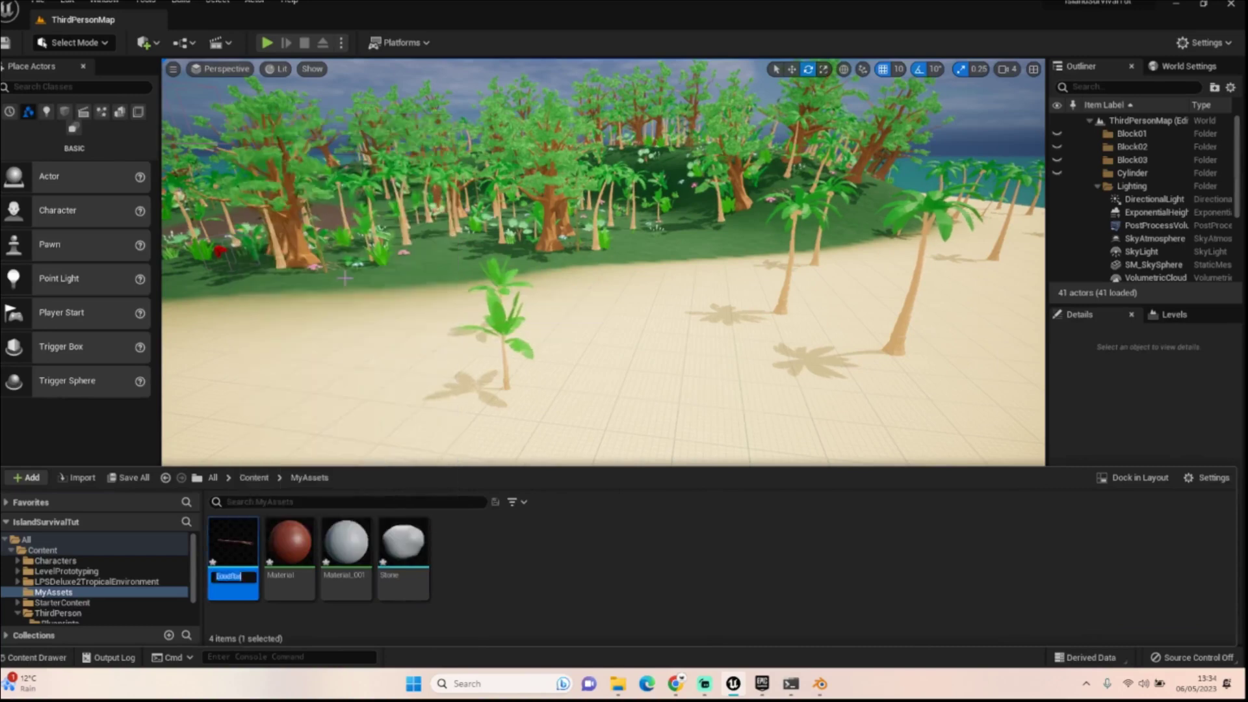
{"action": "type", "text": "Wood_"}
{"action": "key", "text": "Return"}
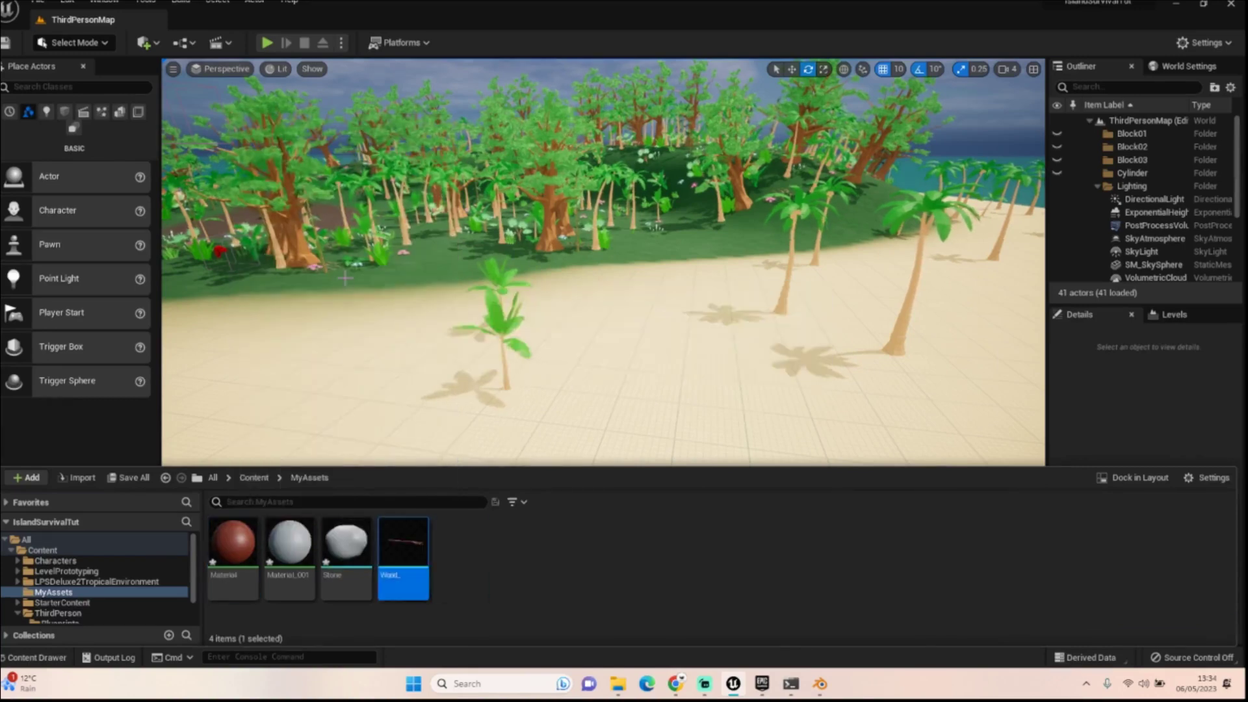
{"action": "right_click", "coordinate": [397, 541]}
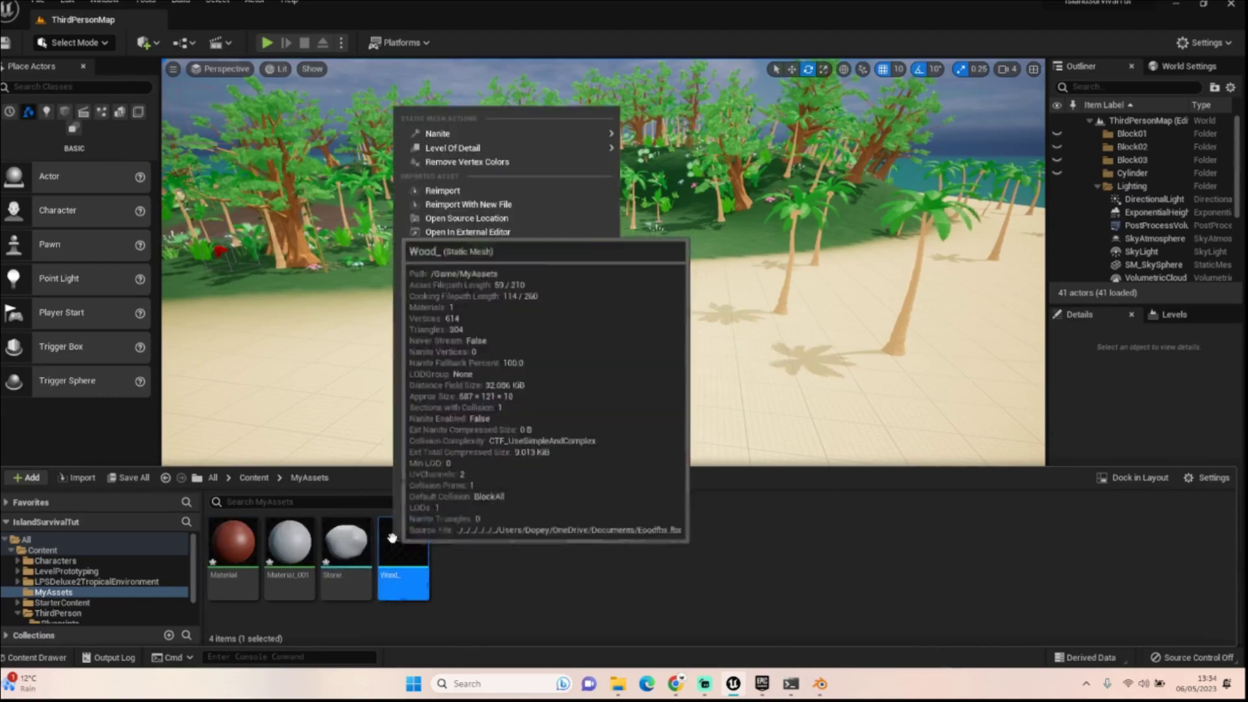
{"action": "left_click", "coordinate": [432, 271]}
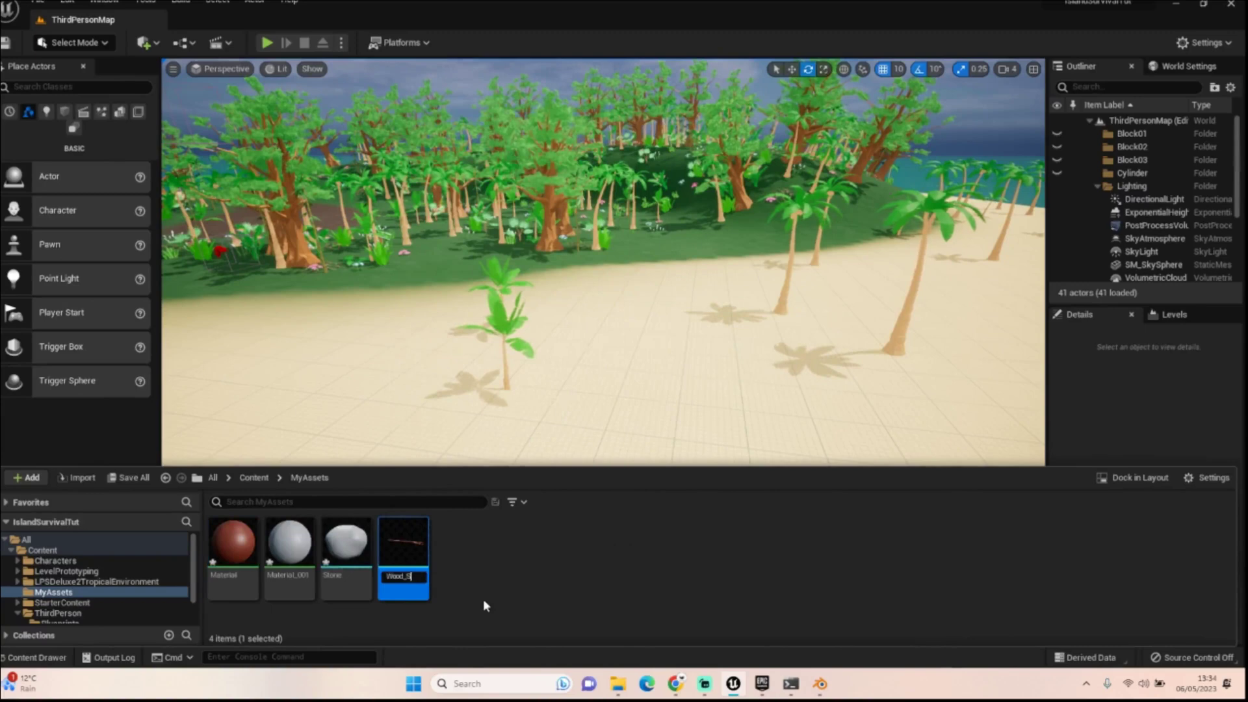
{"action": "type", "text": "S"}
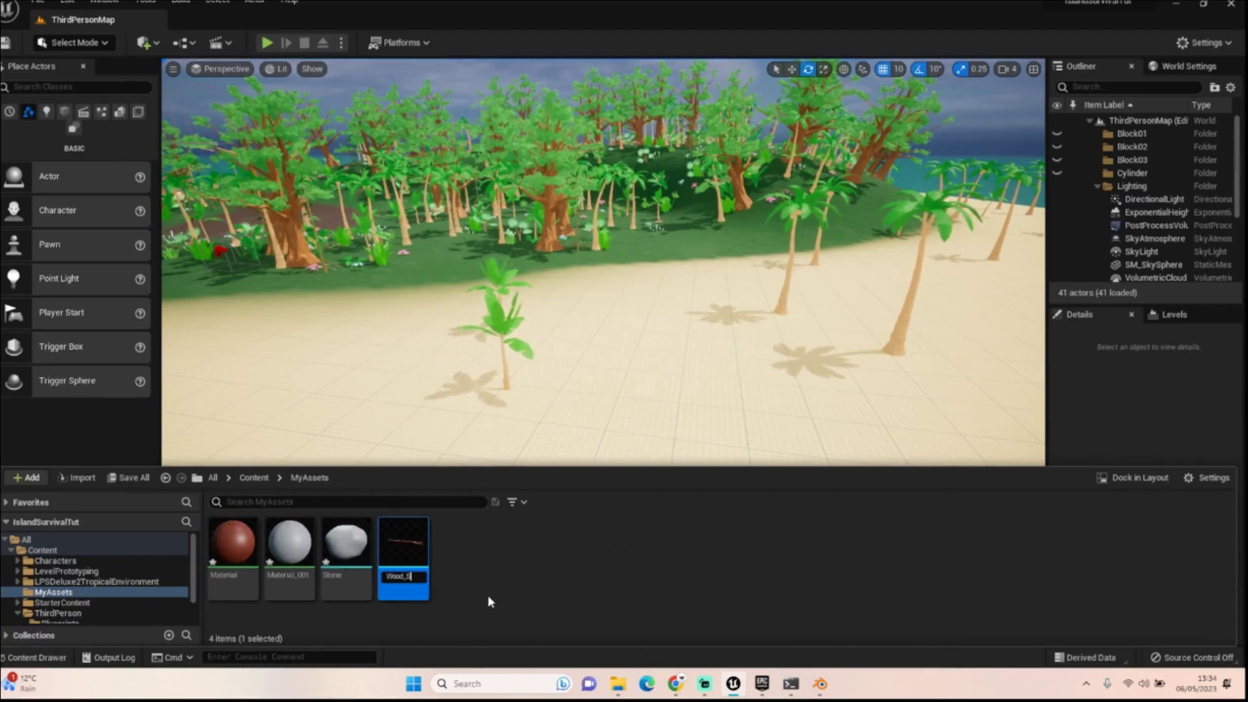
{"action": "type", "text": "M"}
{"action": "key", "text": "Return"}
{"action": "right_click", "coordinate": [369, 561]}
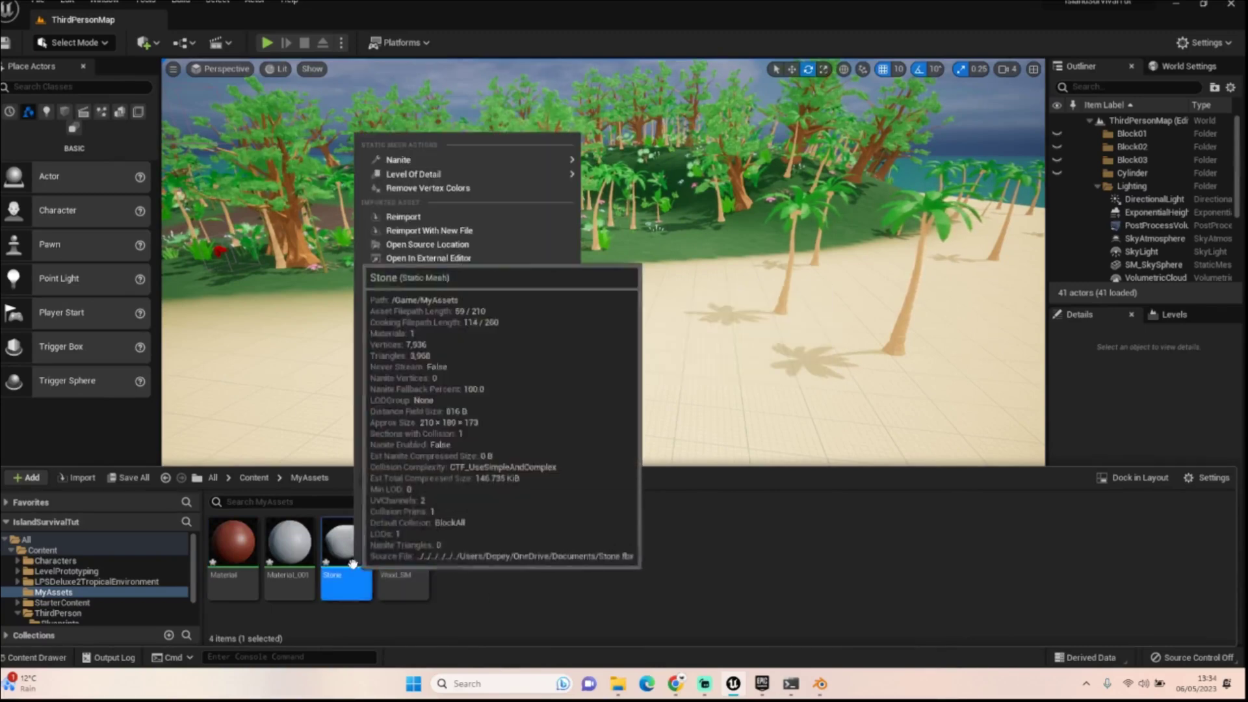
{"action": "left_click", "coordinate": [453, 314]}
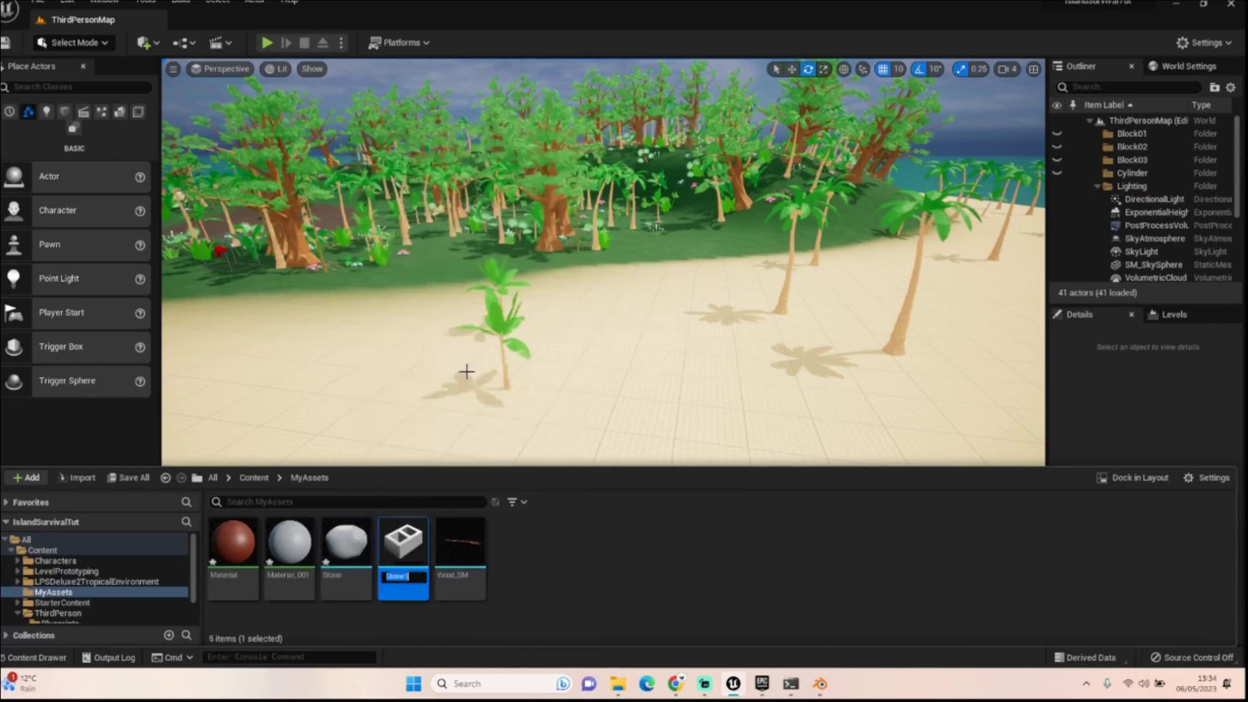
{"action": "key", "text": "Return"}
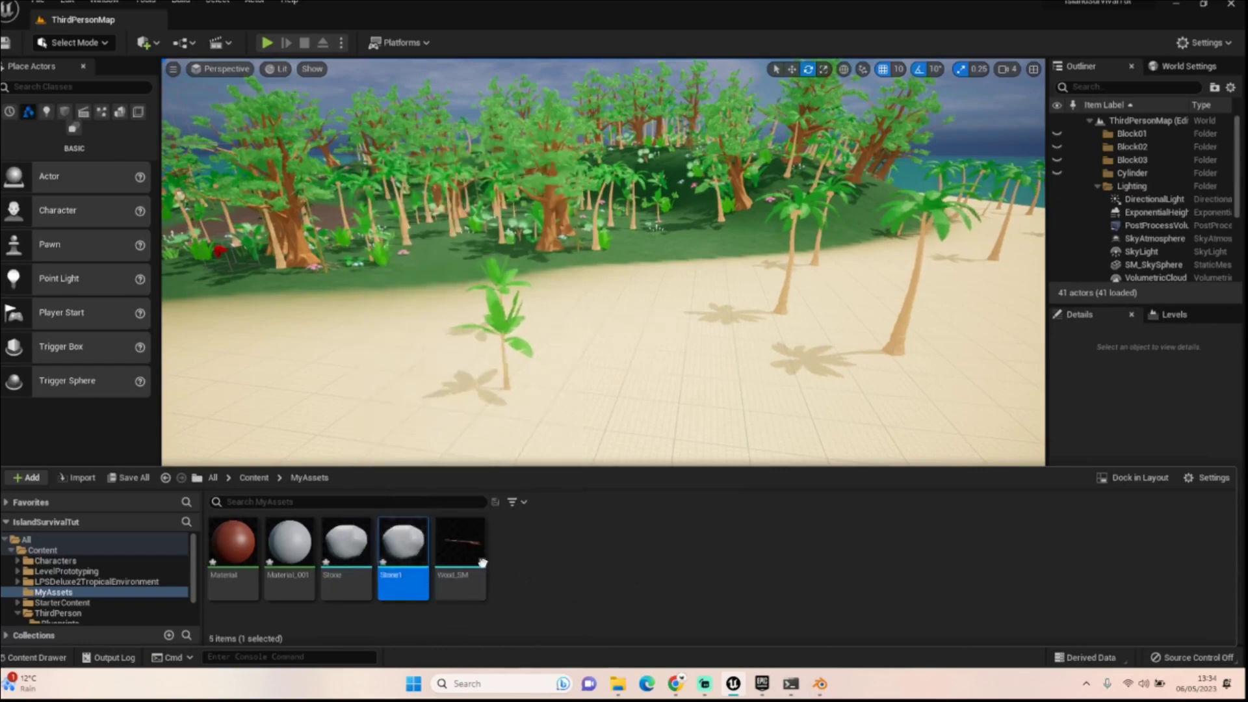
{"action": "key", "text": "Delete"}
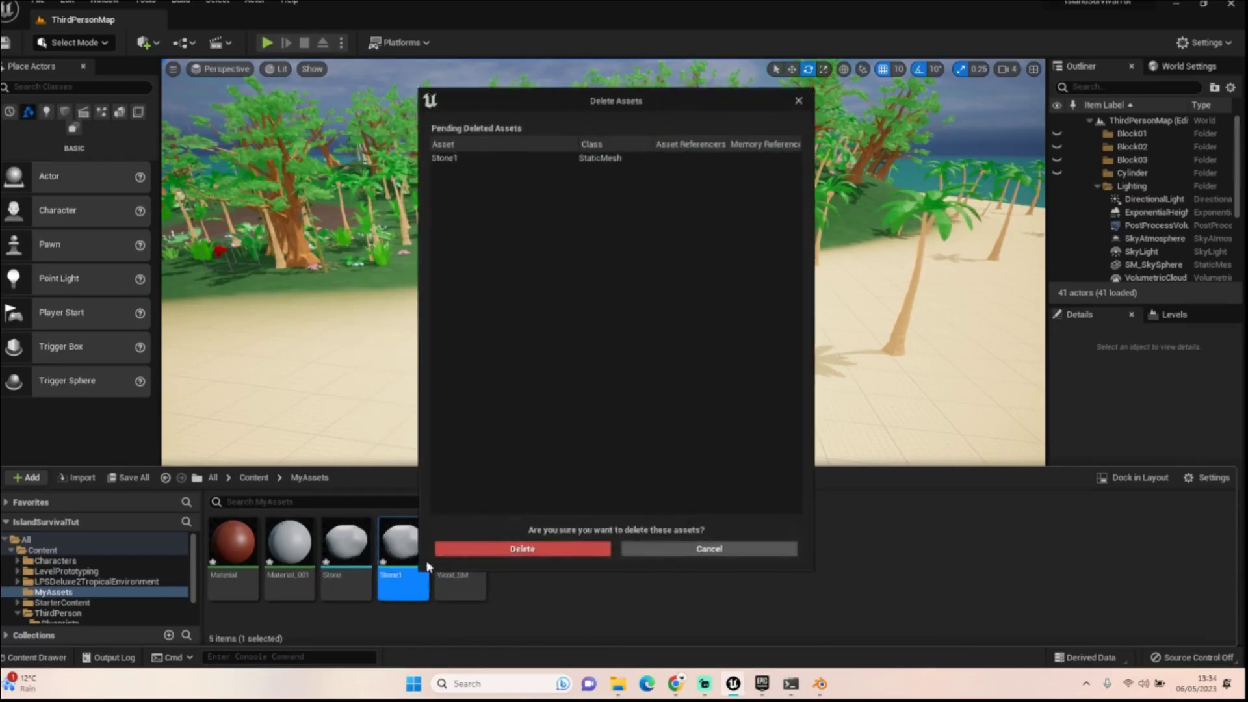
{"action": "left_click", "coordinate": [467, 547]}
Step: Rename the Stone mesh in MyAssets as Stone_SM
{"action": "right_click", "coordinate": [338, 556]}
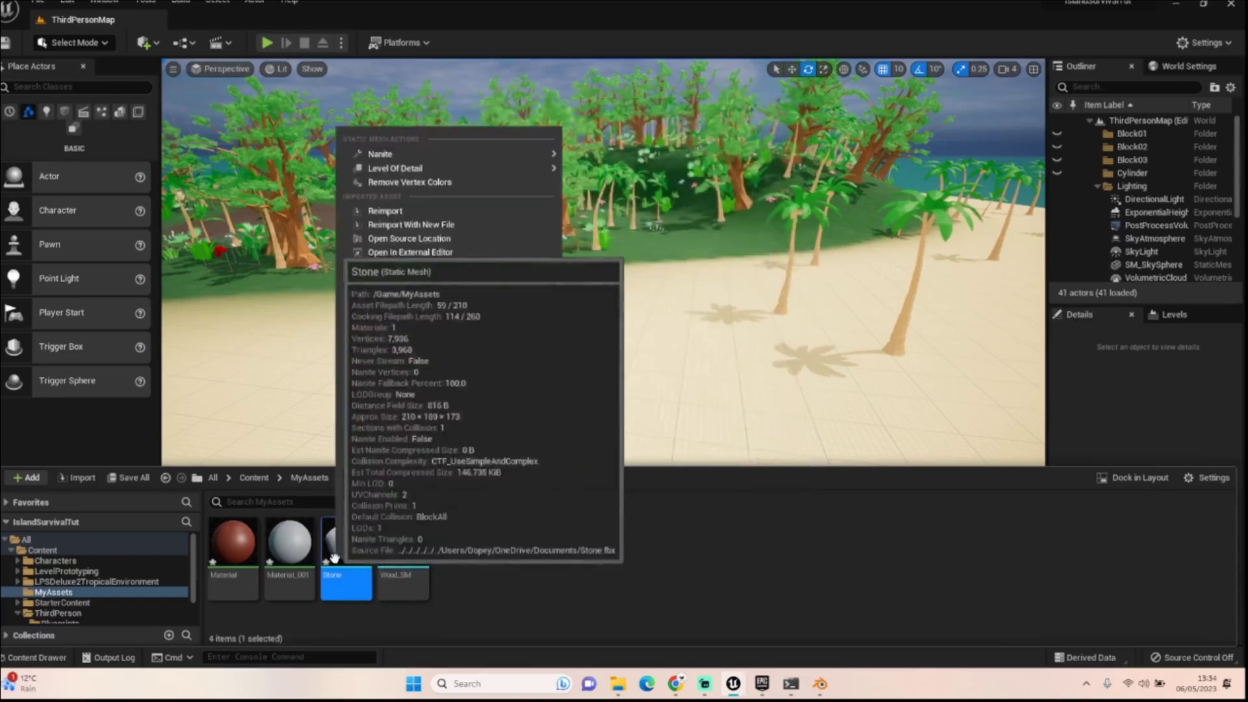
{"action": "left_click", "coordinate": [417, 294]}
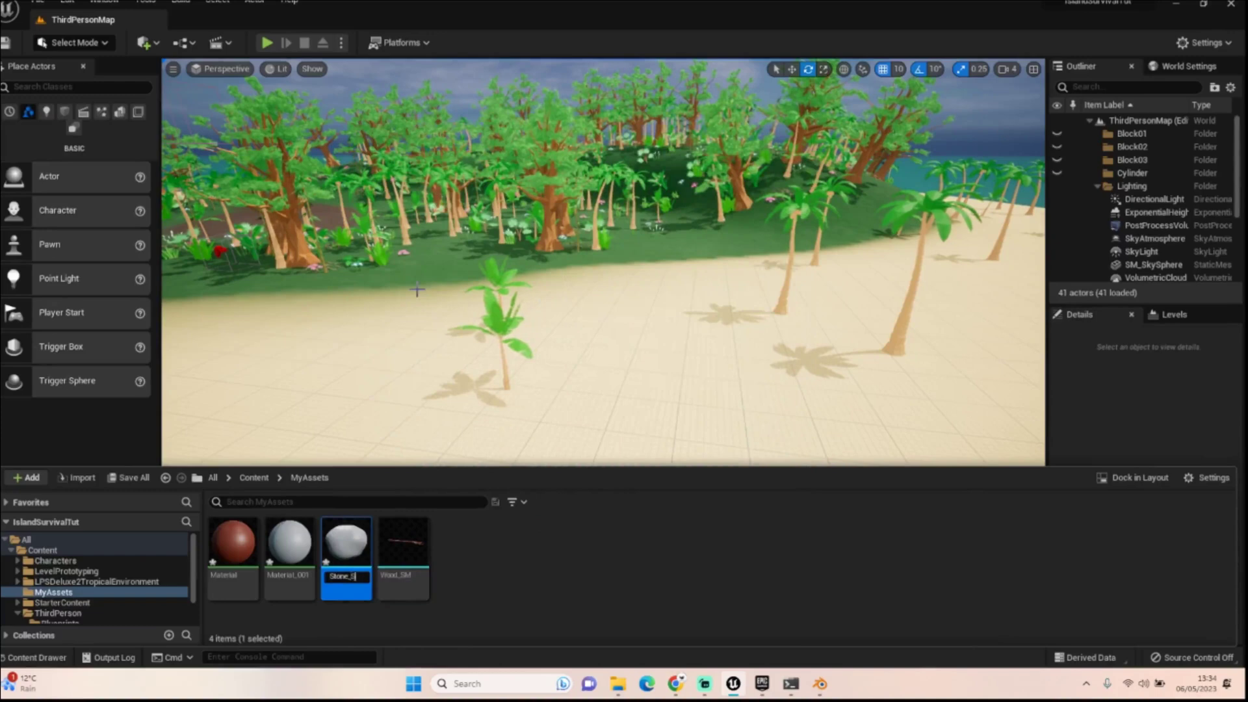
{"action": "key", "text": "Return"}
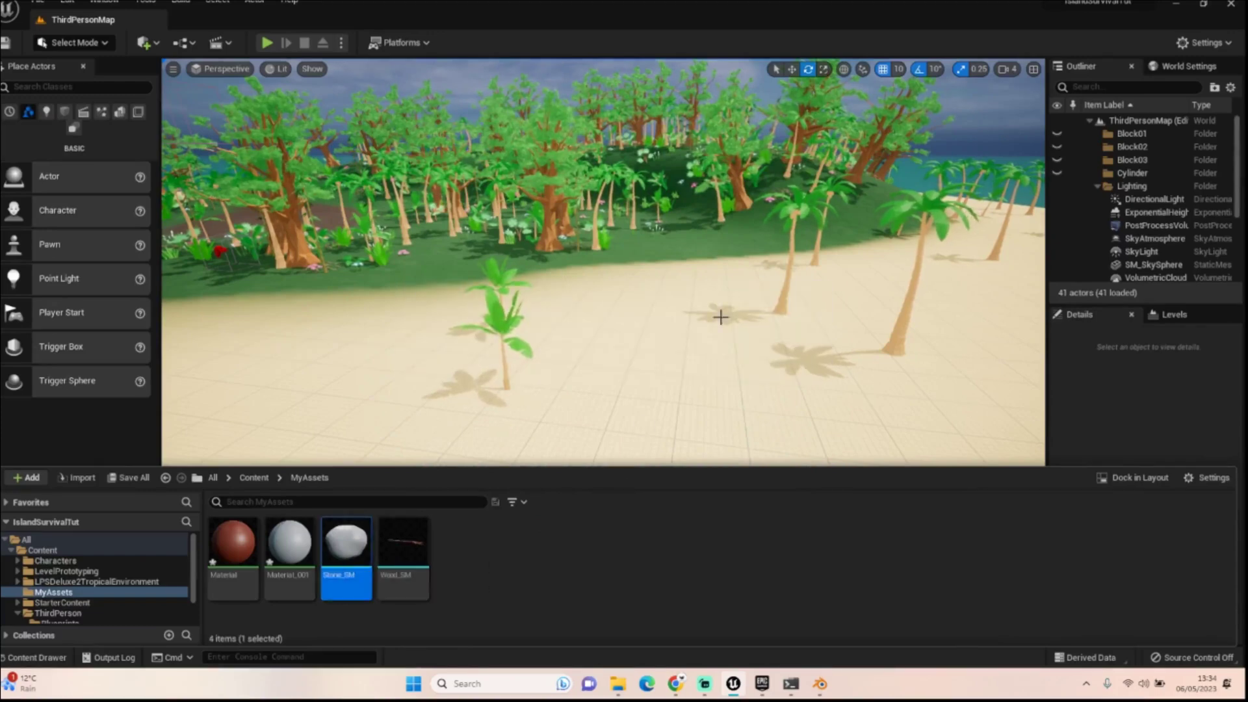
Step: Place Wood_SM on the beach, raise it 10 units so it lies on the sand, and switch the viewport to game view
{"action": "left_click_drag", "start_coordinate": [403, 545], "coordinate": [753, 474]}
{"action": "right_click_drag", "start_coordinate": [724, 490], "coordinate": [676, 487]}
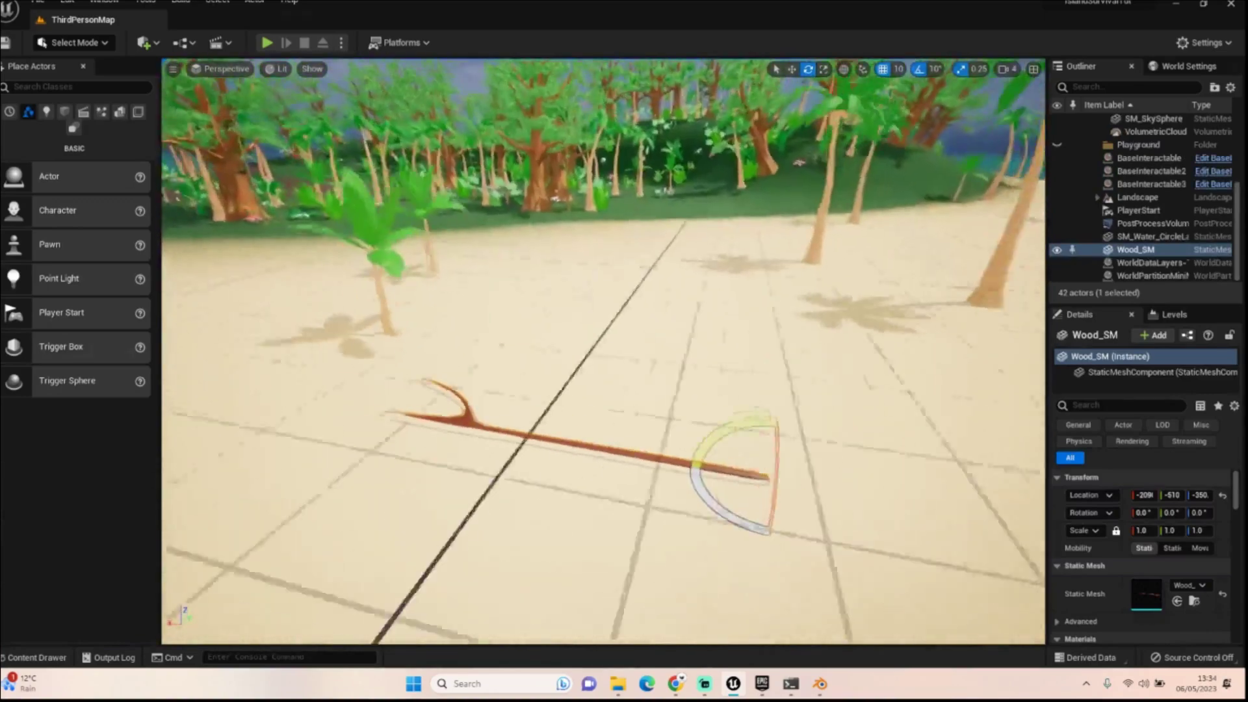
{"action": "right_click_drag", "start_coordinate": [588, 499], "coordinate": [572, 501]}
{"action": "left_click", "coordinate": [790, 70]}
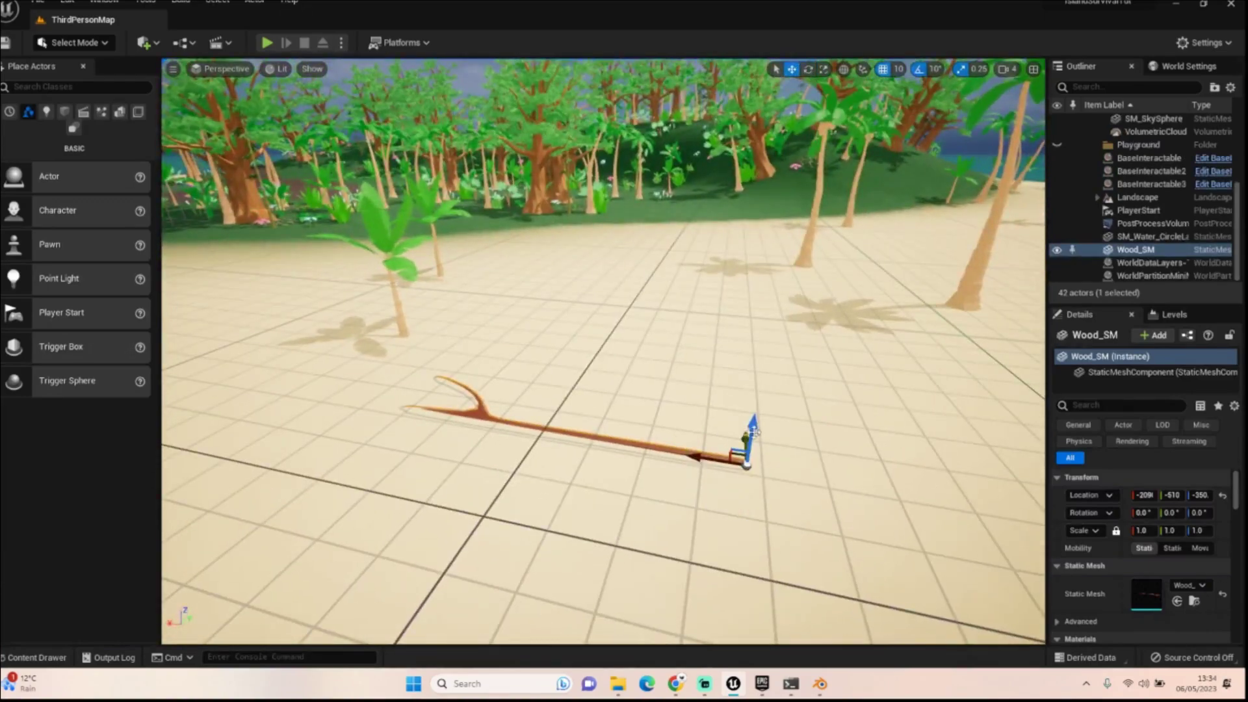
{"action": "left_click_drag", "start_coordinate": [753, 432], "coordinate": [754, 421]}
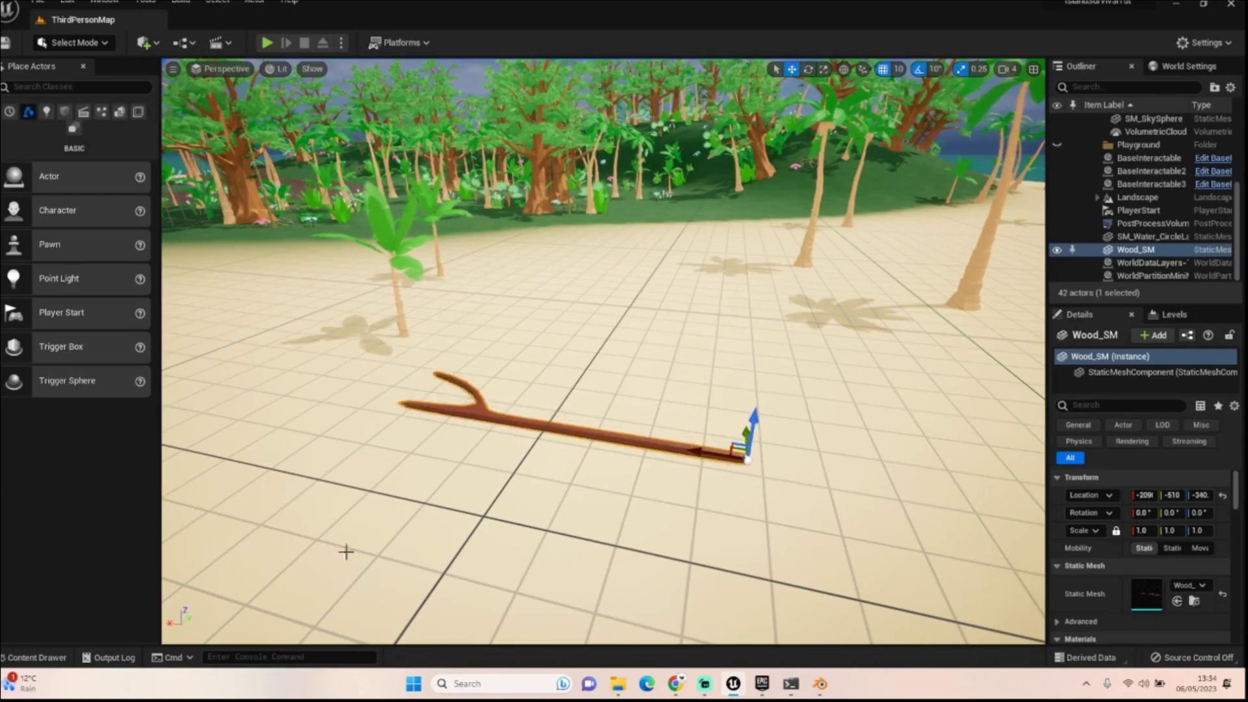
{"action": "key", "text": "g"}
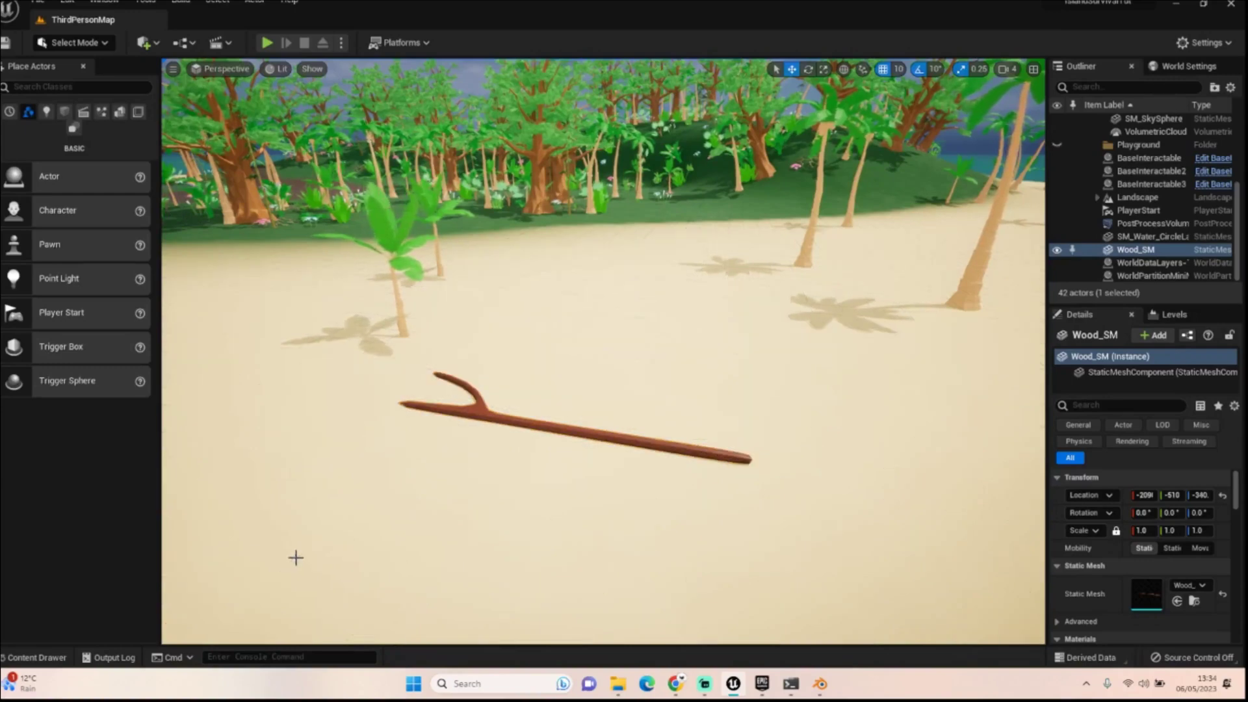
Step: Place Stone_SM on the sand beside the stick and lower it by 10 units to about -450 on Z
{"action": "left_click", "coordinate": [52, 658]}
{"action": "left_click_drag", "start_coordinate": [346, 559], "coordinate": [718, 375]}
{"action": "right_click_drag", "start_coordinate": [719, 375], "coordinate": [790, 321]}
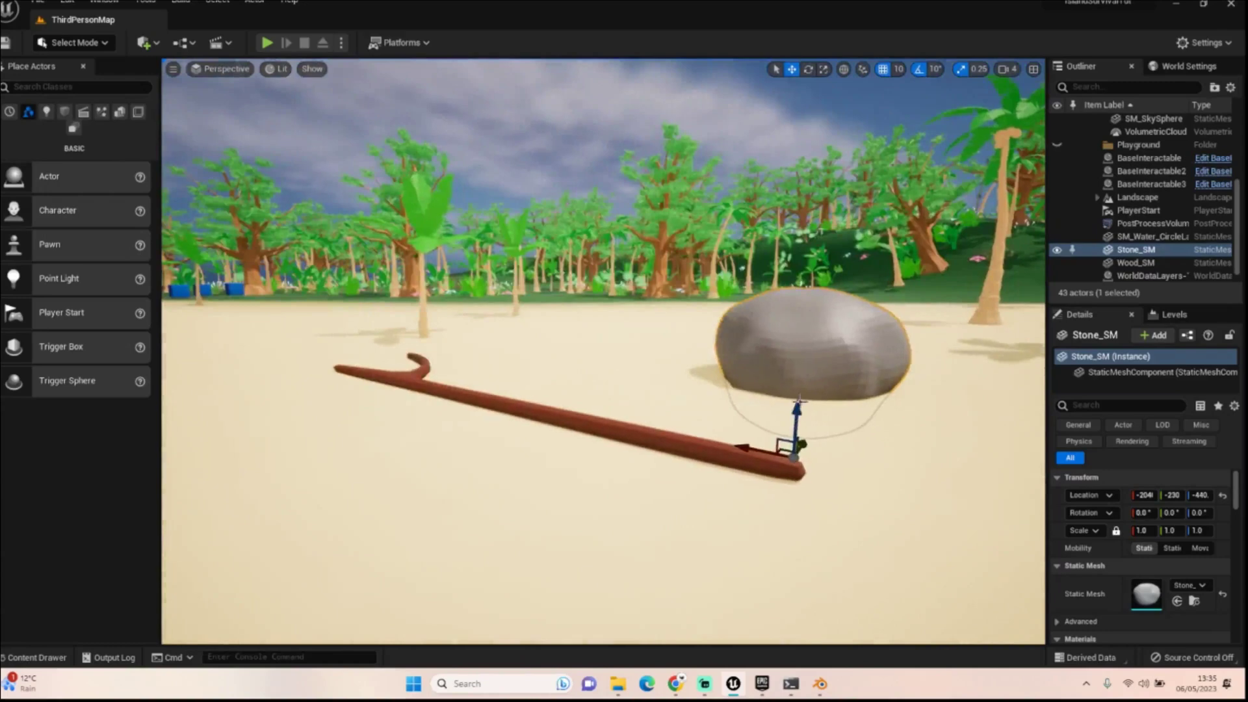
{"action": "left_click_drag", "start_coordinate": [791, 411], "coordinate": [795, 421]}
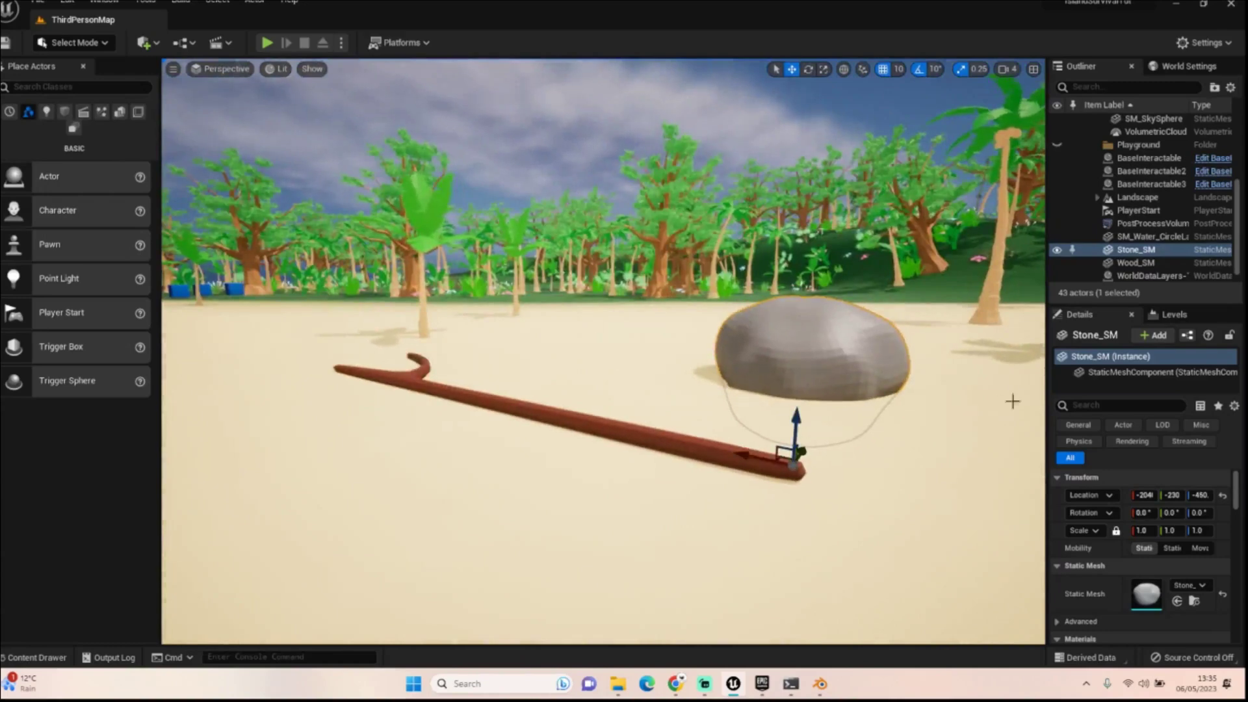
Step: Examine the size and surface of the stick and the stone on the beach from several angles
{"action": "right_click_drag", "start_coordinate": [713, 268], "coordinate": [808, 346]}
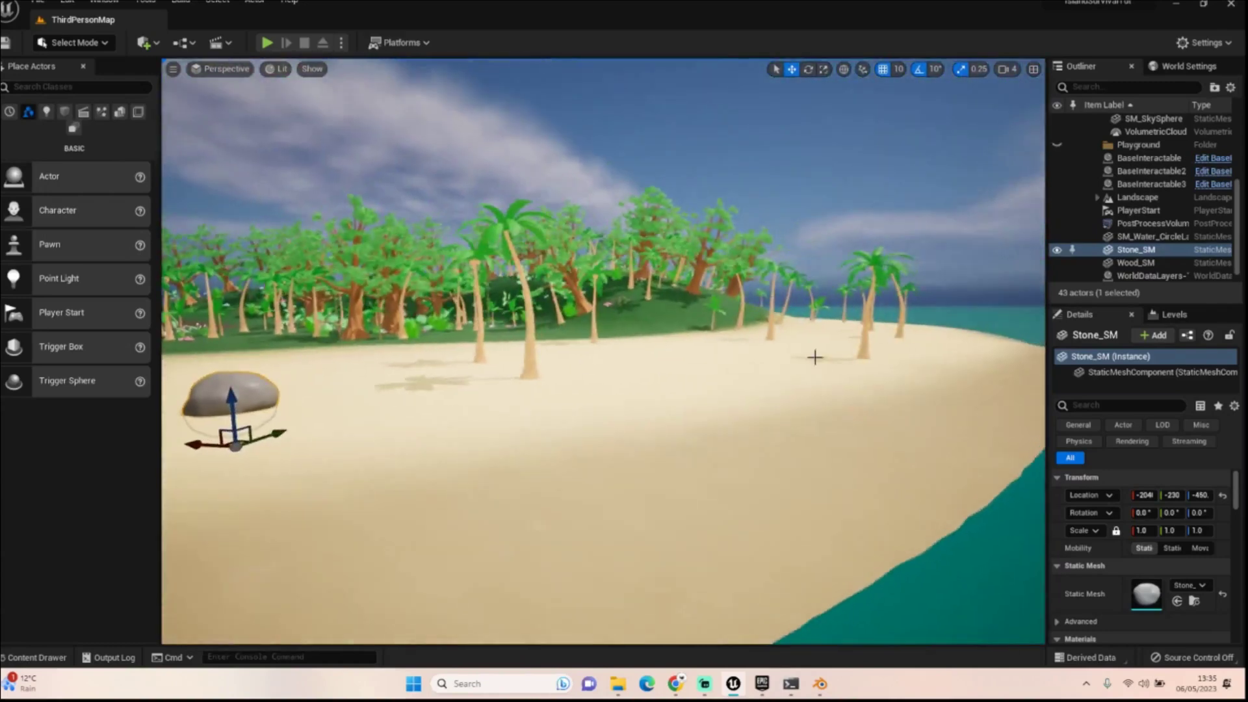
{"action": "right_click_drag", "start_coordinate": [452, 388], "coordinate": [237, 421]}
{"action": "left_click", "coordinate": [401, 418]}
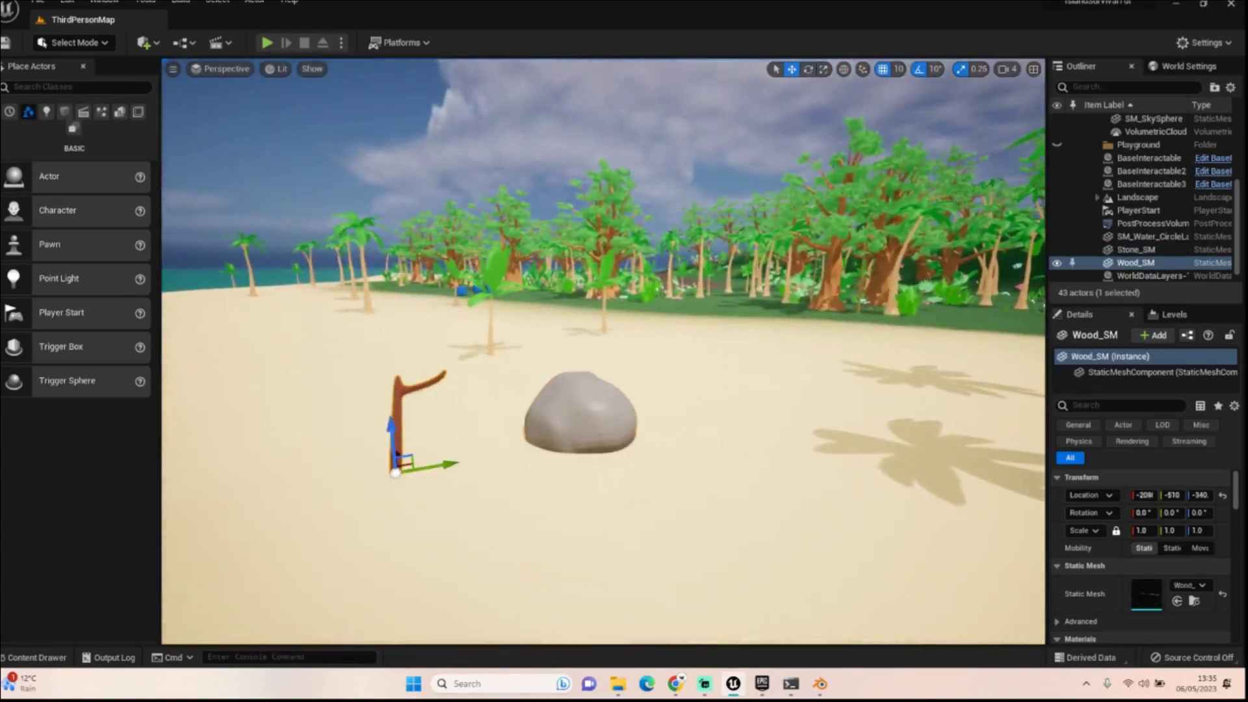
{"action": "left_click", "coordinate": [494, 416]}
{"action": "left_click", "coordinate": [595, 412]}
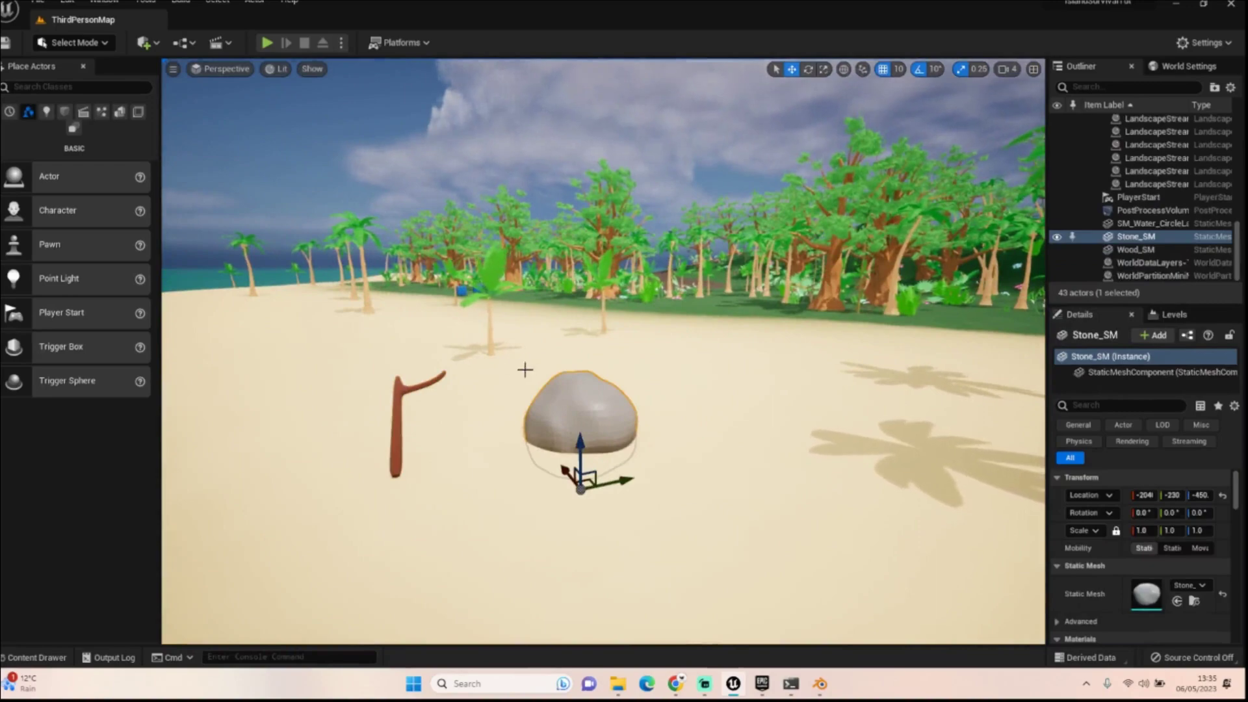
{"action": "right_click_drag", "start_coordinate": [525, 369], "coordinate": [663, 435]}
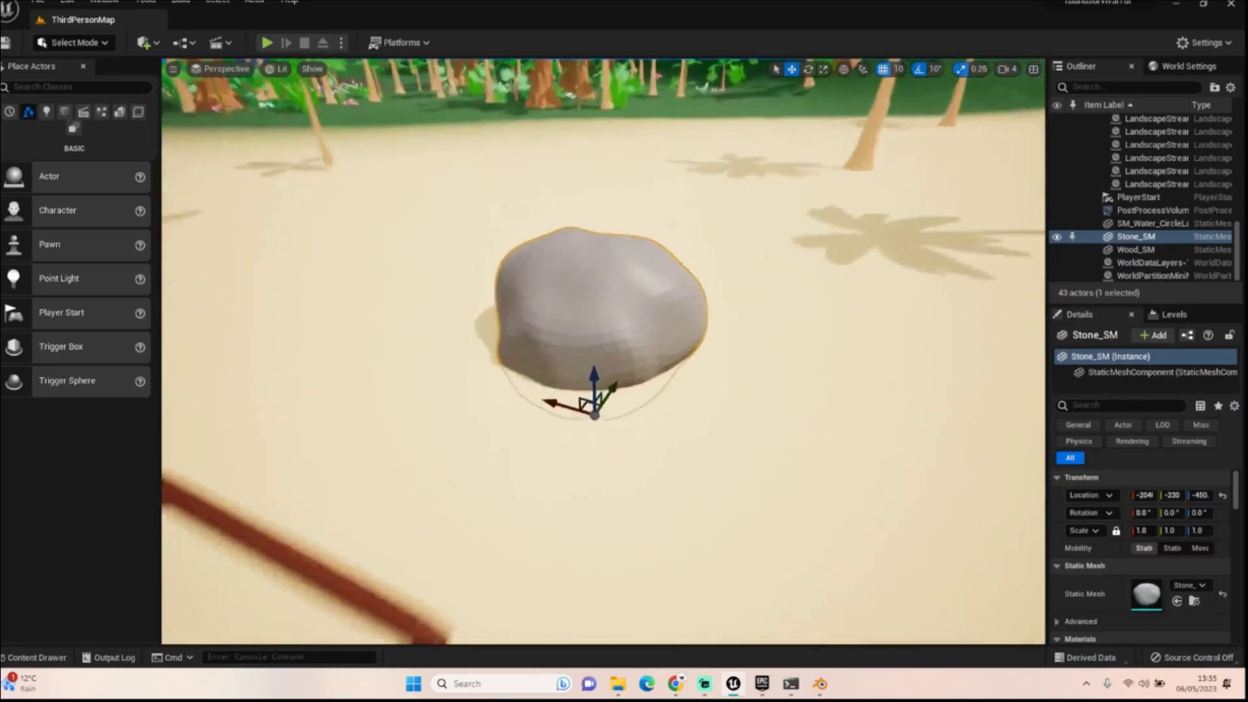
{"action": "right_click_drag", "start_coordinate": [643, 325], "coordinate": [618, 282]}
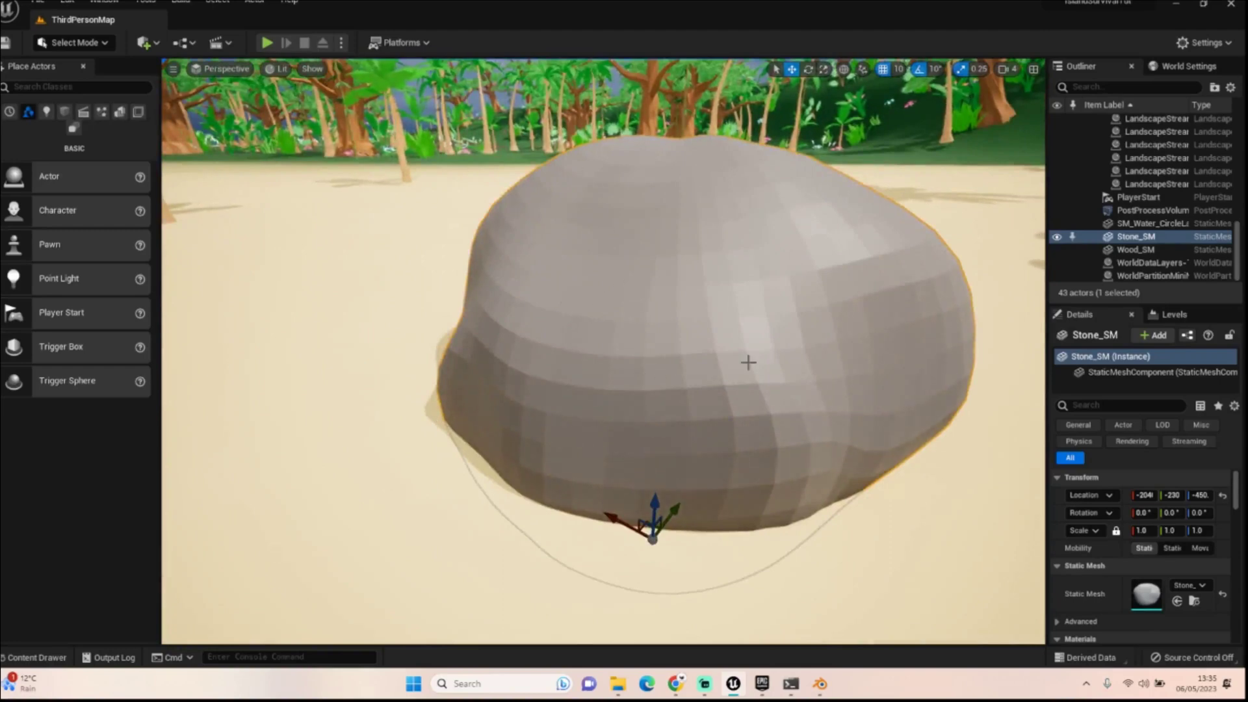
{"action": "right_click_drag", "start_coordinate": [746, 362], "coordinate": [607, 367]}
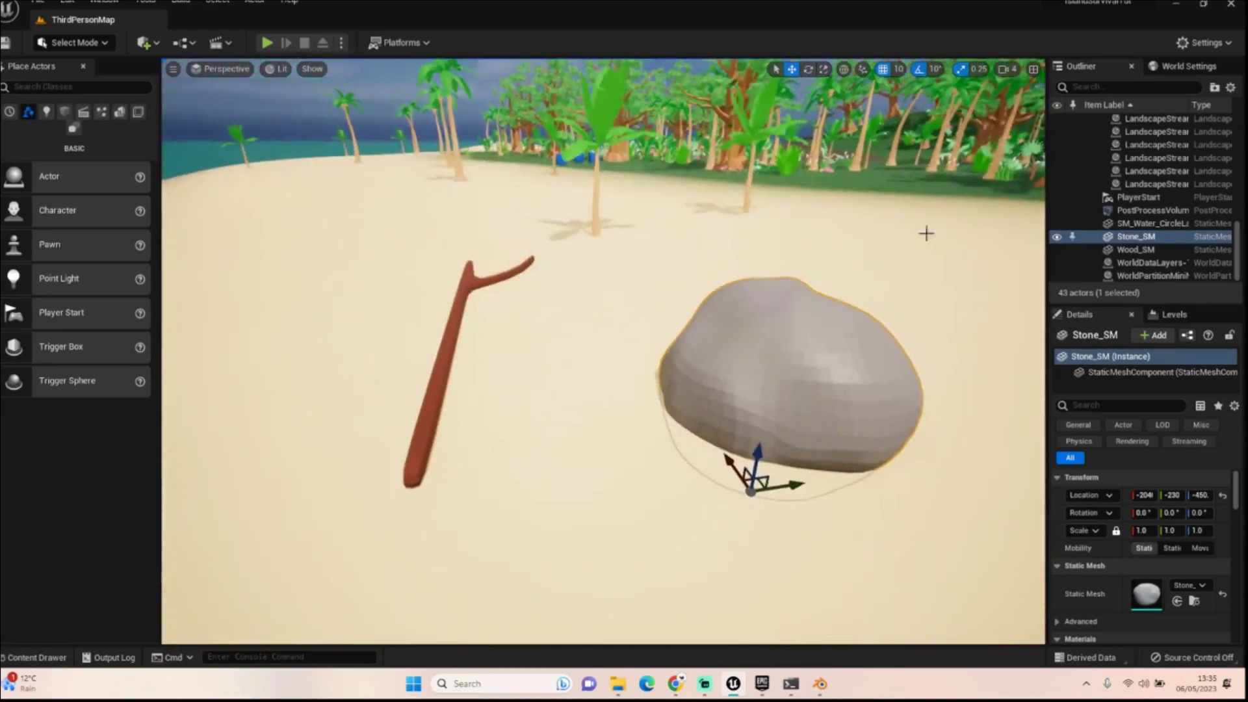
Step: Scale Stone_SM uniformly to 0.25 and raise it to about -360 on Z so it rests on the sand
{"action": "left_click", "coordinate": [823, 71]}
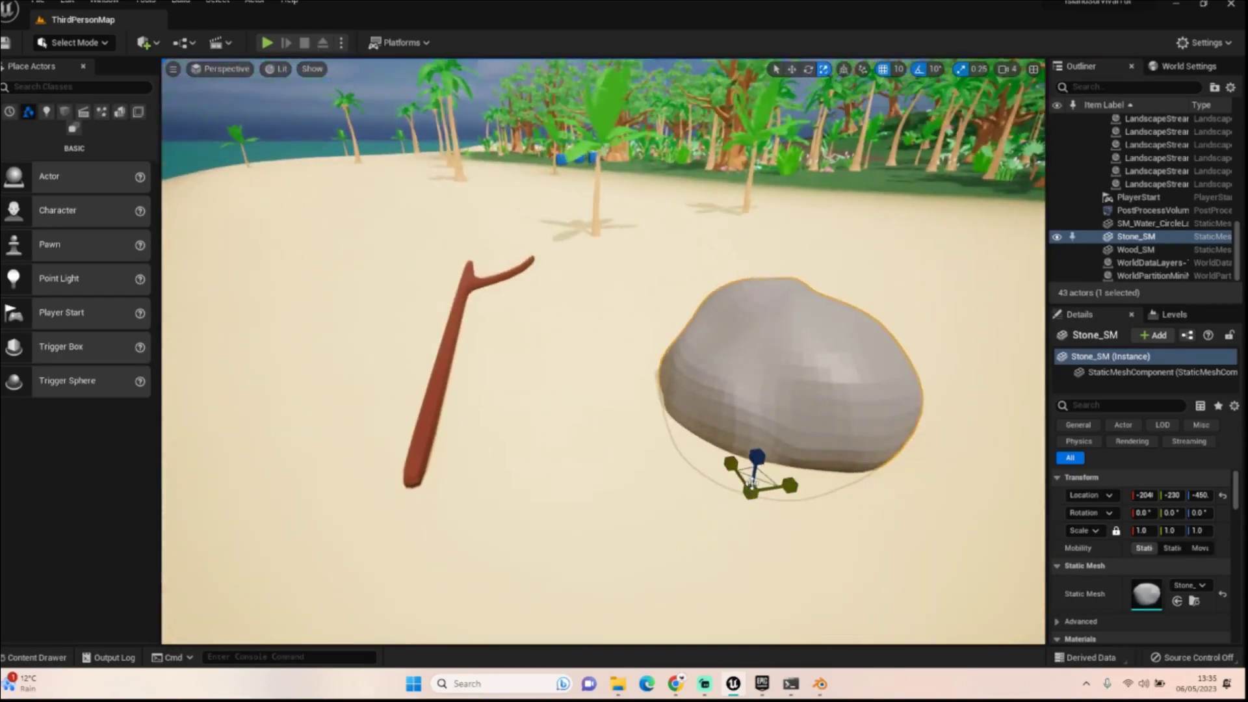
{"action": "left_click_drag", "start_coordinate": [751, 491], "coordinate": [728, 513]}
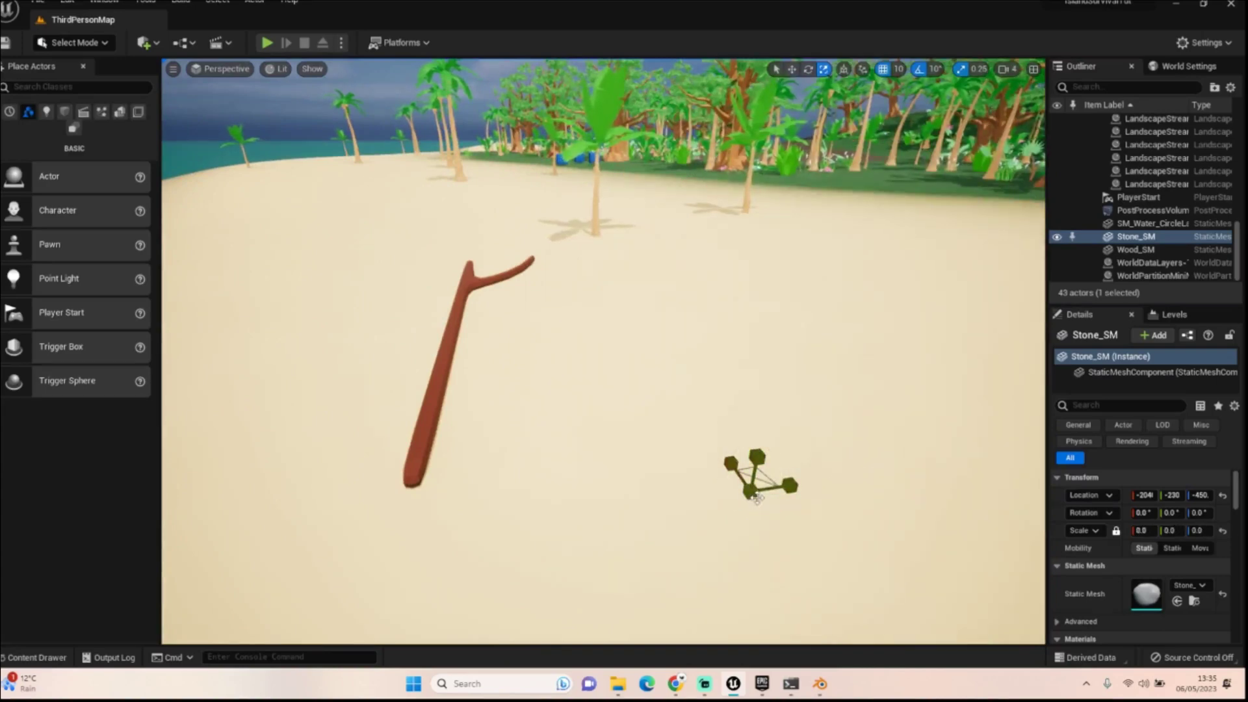
{"action": "left_click_drag", "start_coordinate": [751, 491], "coordinate": [773, 370]}
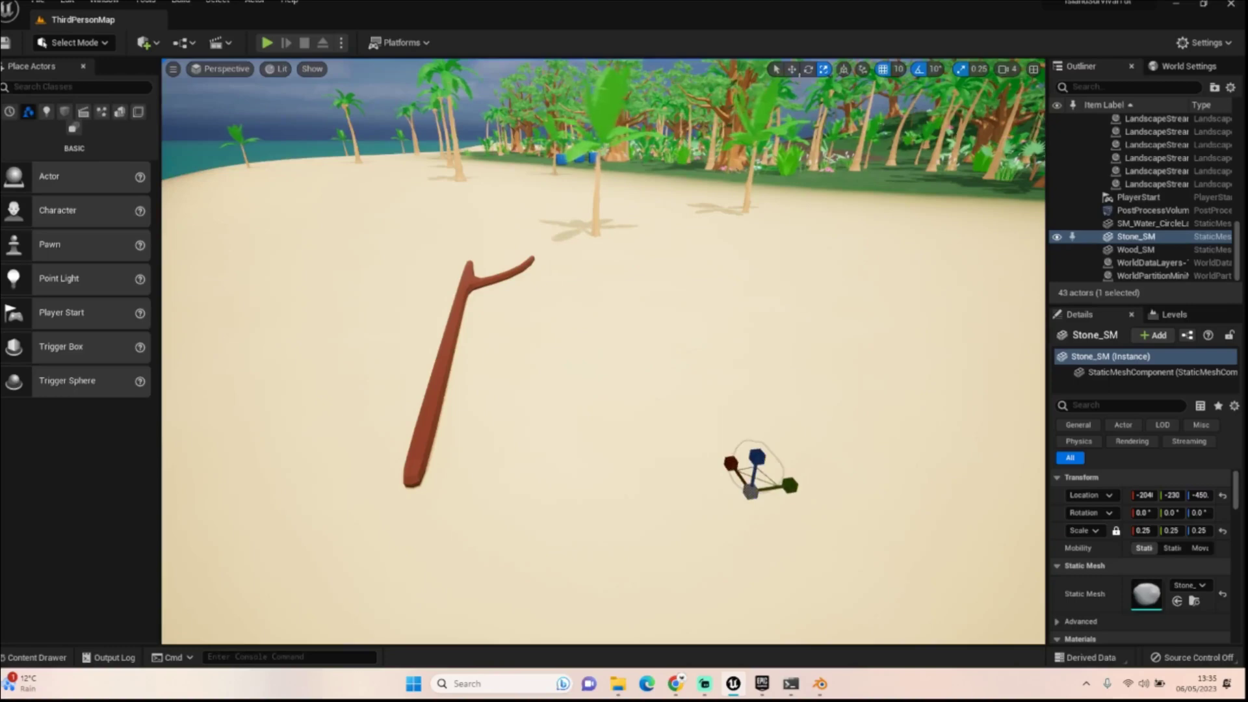
{"action": "left_click", "coordinate": [792, 69]}
{"action": "left_click_drag", "start_coordinate": [756, 452], "coordinate": [773, 364]}
{"action": "right_click_drag", "start_coordinate": [863, 401], "coordinate": [891, 379]}
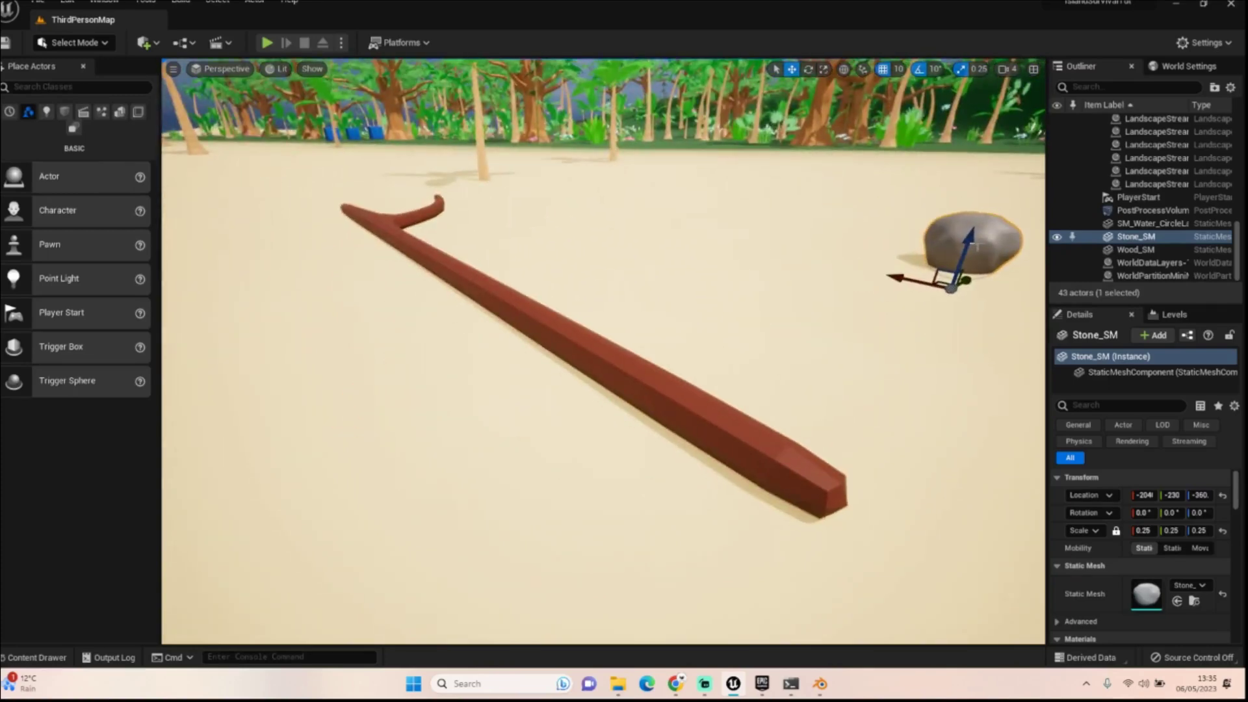
{"action": "left_click", "coordinate": [824, 68]}
{"action": "left_click_drag", "start_coordinate": [960, 249], "coordinate": [962, 280]}
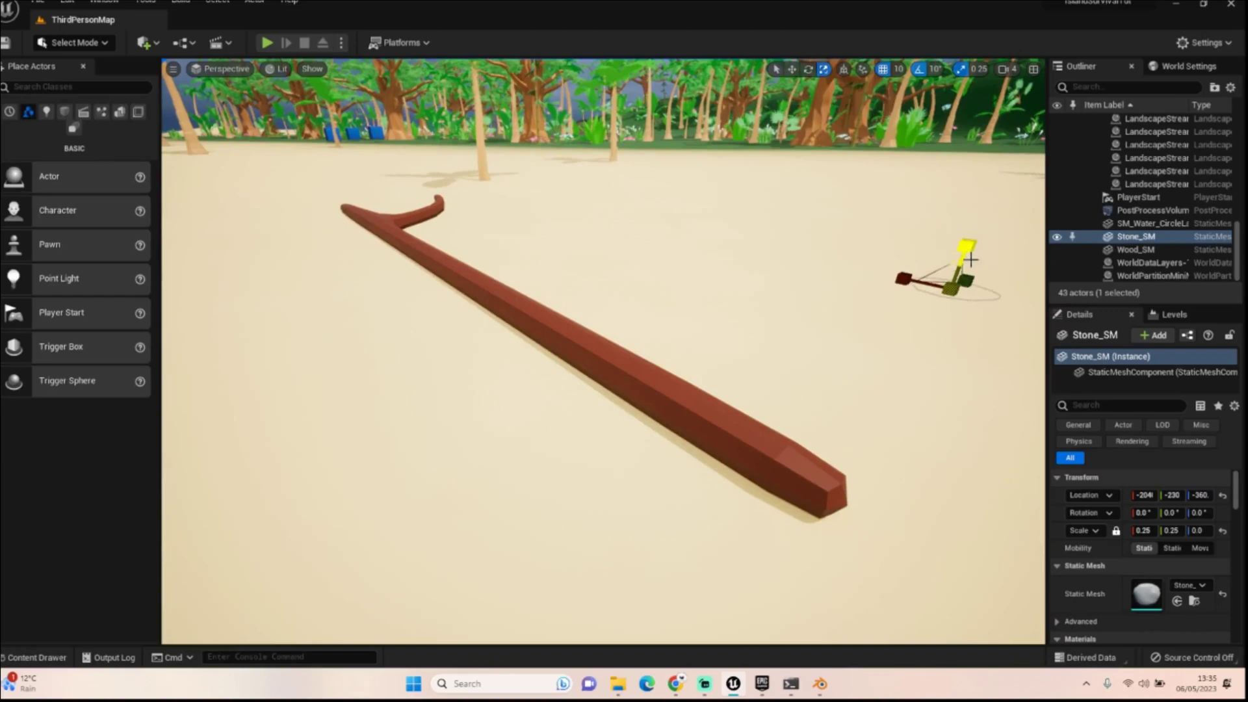
{"action": "key", "text": "ctrl+z"}
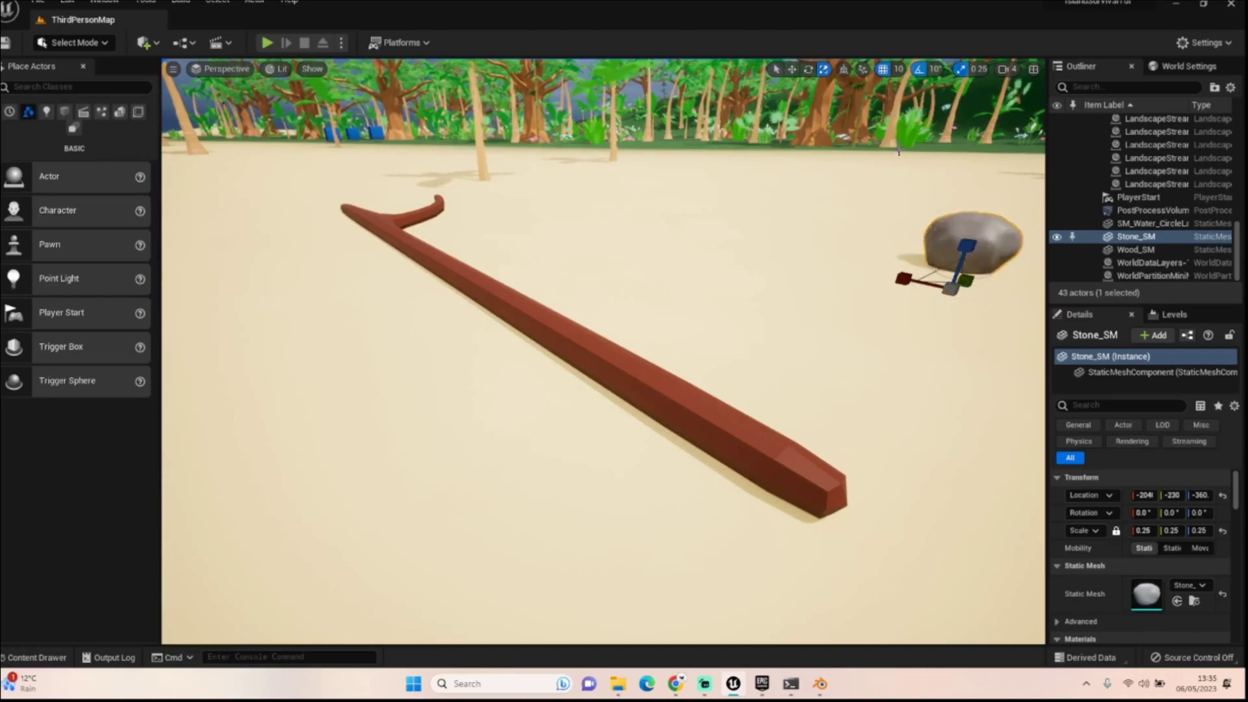
Step: Set the viewport snapping to a grid size of 1, a rotation of 5° and a scale of 0.0625
{"action": "left_click", "coordinate": [899, 69]}
{"action": "left_click", "coordinate": [907, 104]}
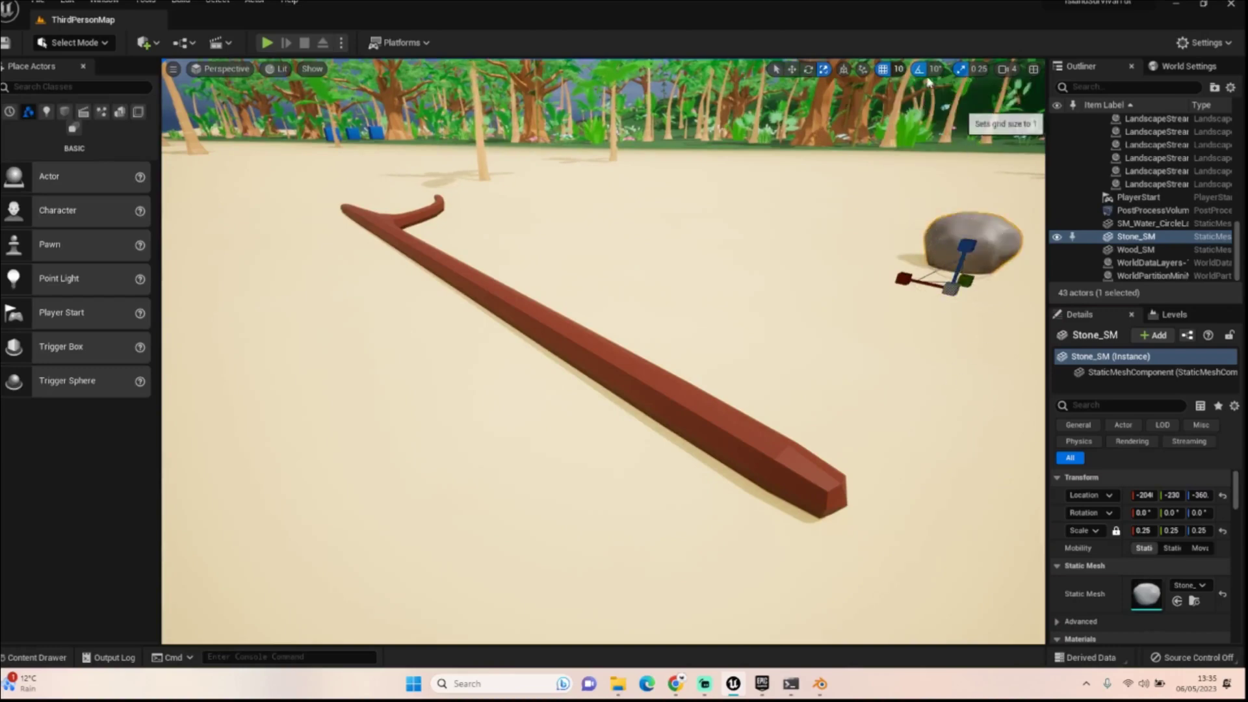
{"action": "left_click", "coordinate": [931, 69]}
{"action": "left_click", "coordinate": [953, 103]}
{"action": "left_click", "coordinate": [983, 70]}
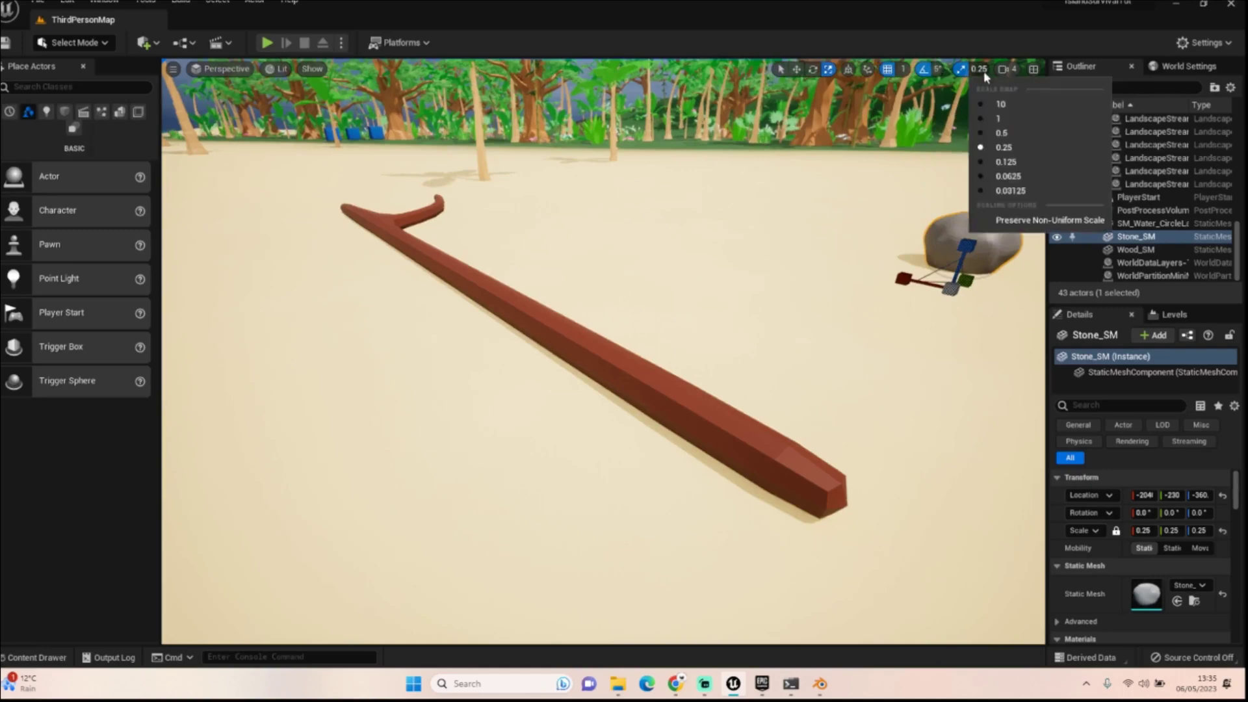
{"action": "left_click", "coordinate": [1008, 176]}
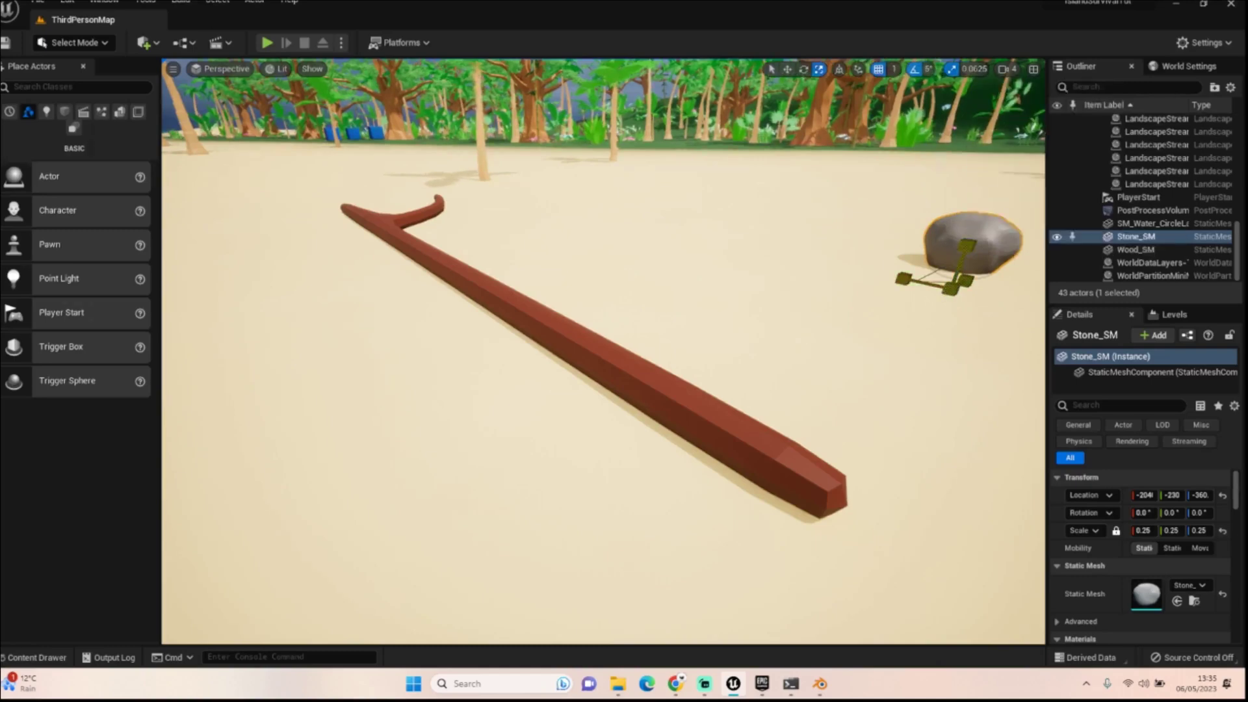
Step: Scale Stone_SM uniformly down to 0.125 and raise it to about -357 on Z so it rests on the sand
{"action": "left_click_drag", "start_coordinate": [966, 246], "coordinate": [962, 255]}
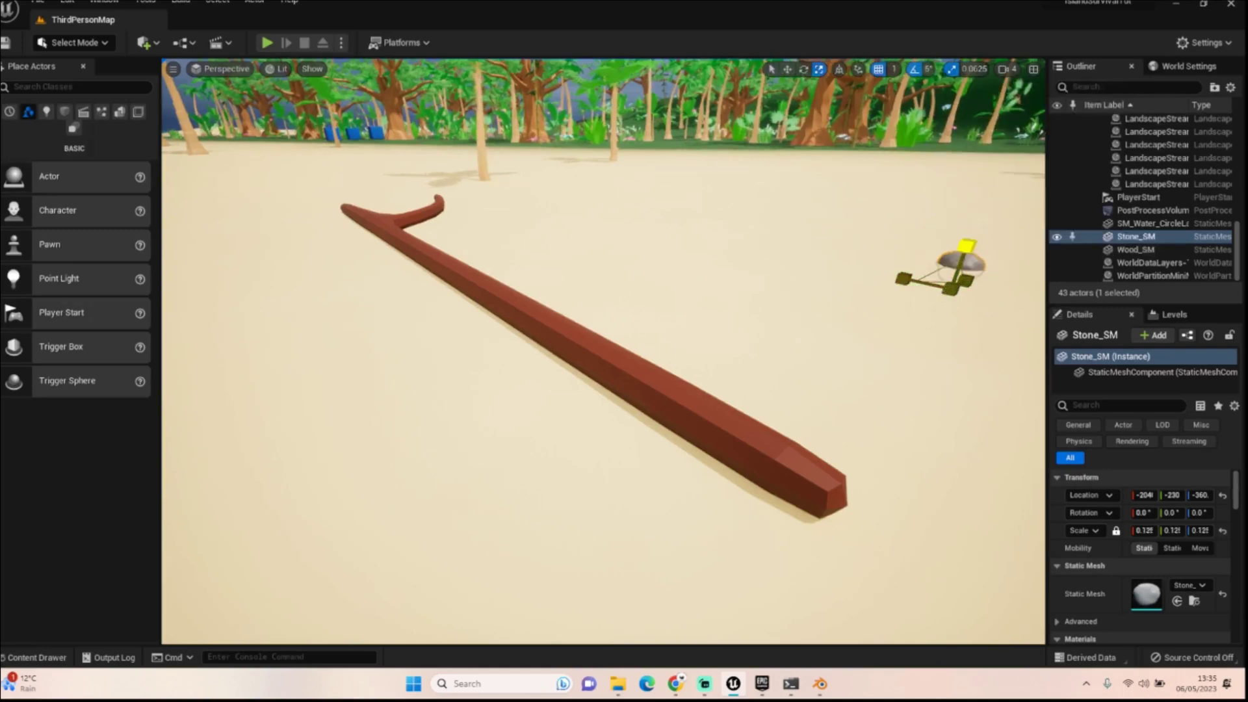
{"action": "left_click", "coordinate": [788, 69]}
{"action": "mouse_move", "coordinate": [965, 243]}
{"action": "left_mouse_down"}
{"action": "mouse_move", "coordinate": [969, 223]}
{"action": "mouse_move", "coordinate": [969, 234]}
{"action": "left_mouse_up"}
{"action": "key", "text": "f"}
{"action": "mouse_move", "coordinate": [882, 288]}
{"action": "right_mouse_down"}
{"action": "mouse_move", "coordinate": [882, 227]}
{"action": "mouse_move", "coordinate": [882, 325]}
{"action": "mouse_move", "coordinate": [881, 289]}
{"action": "right_mouse_up"}
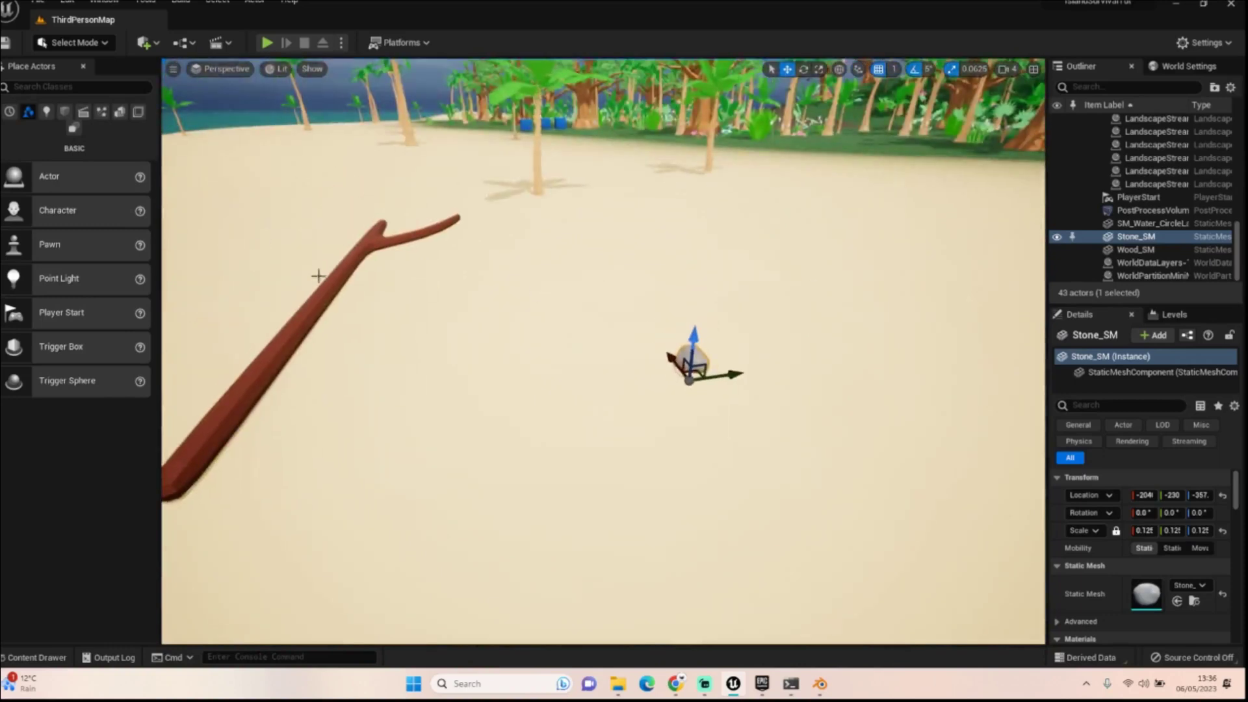
Step: Scale Wood_SM uniformly to 0.25 and move it along Y to about -267, next to the stone
{"action": "left_click", "coordinate": [332, 292]}
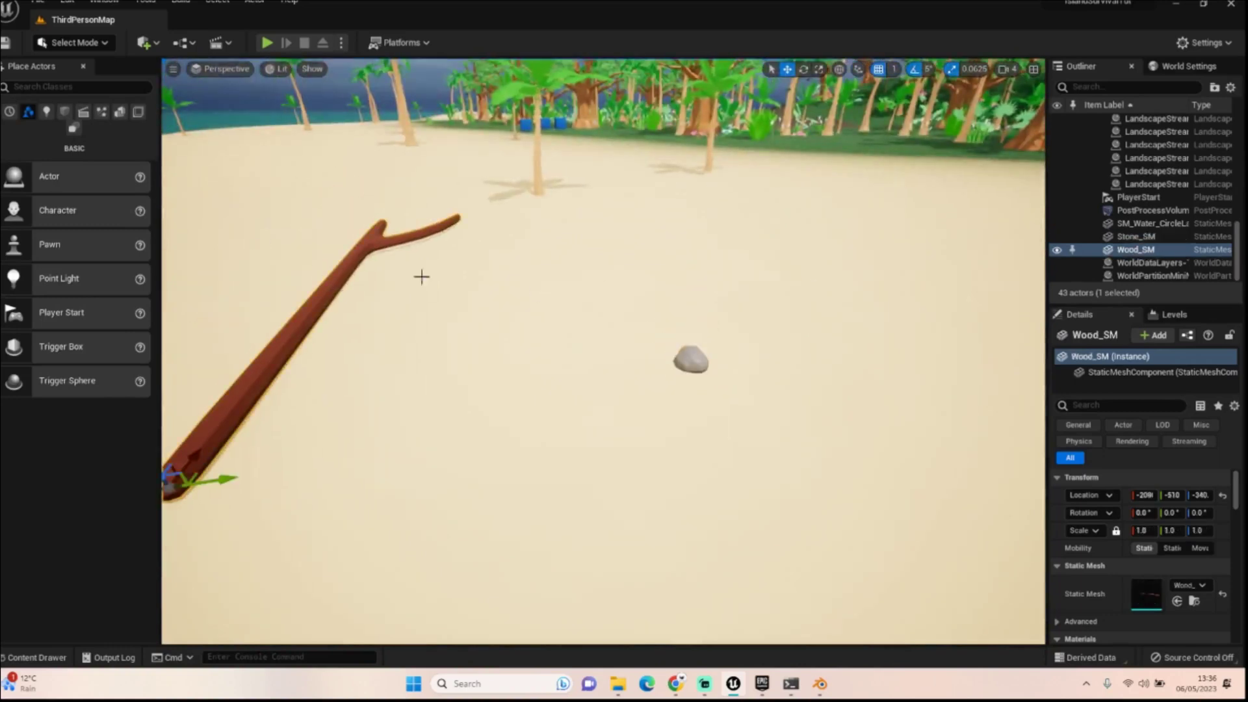
{"action": "left_click", "coordinate": [819, 69]}
{"action": "right_click_drag", "start_coordinate": [397, 369], "coordinate": [312, 398]}
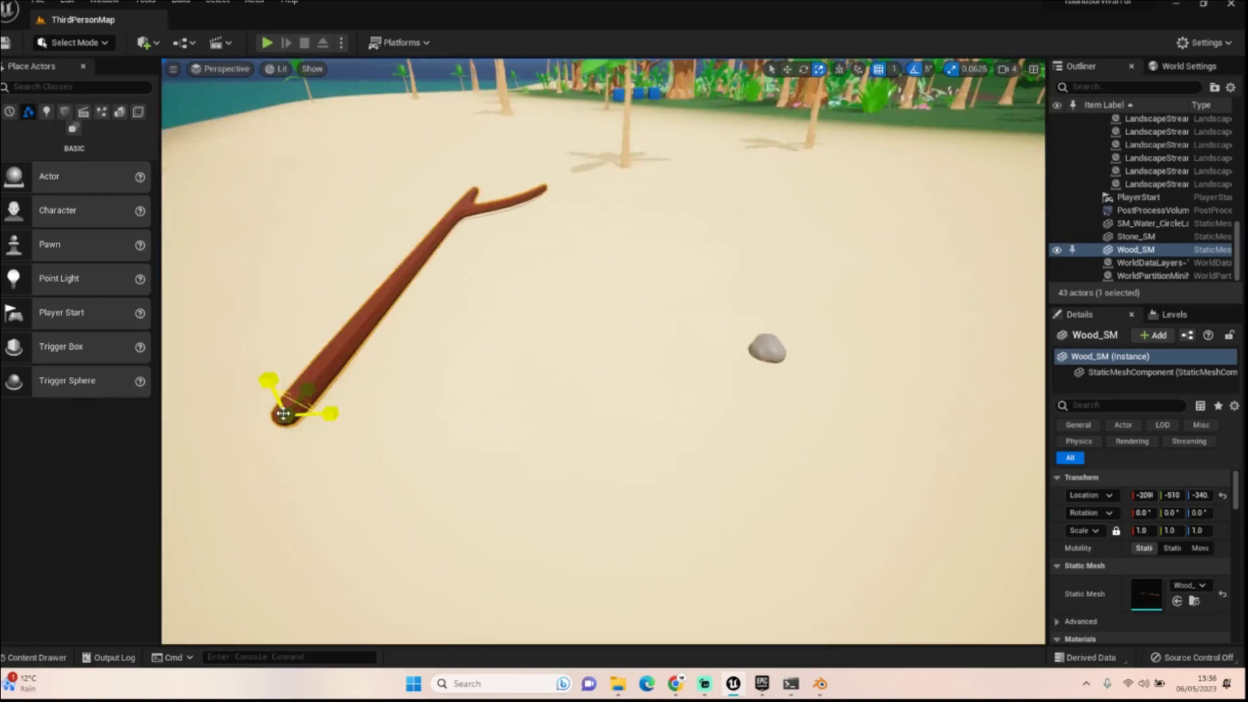
{"action": "left_click_drag", "start_coordinate": [283, 414], "coordinate": [253, 428]}
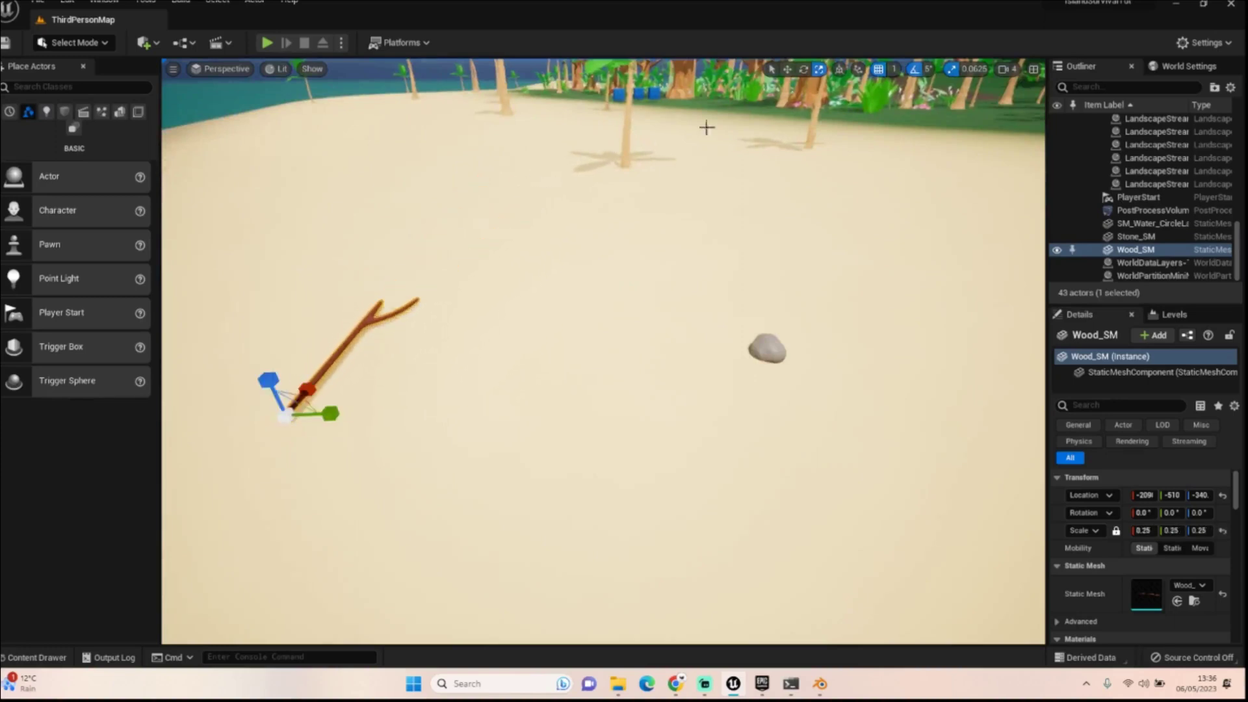
{"action": "left_click", "coordinate": [786, 70]}
{"action": "left_click_drag", "start_coordinate": [323, 414], "coordinate": [765, 445]}
{"action": "right_click_drag", "start_coordinate": [766, 445], "coordinate": [707, 352]}
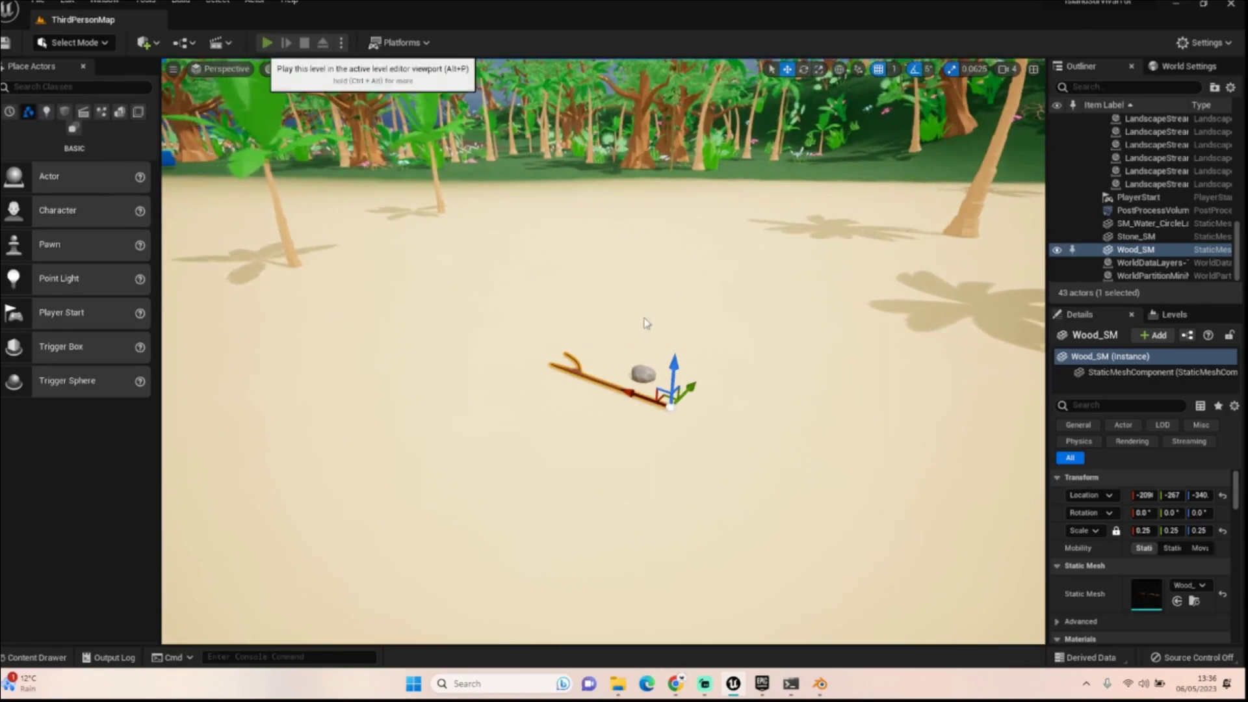
Step: Play the level and run the character among the blue cubes on the grass to check how they highlight nearby
{"action": "key", "text": "alt+p"}
{"action": "key", "text": "w"}
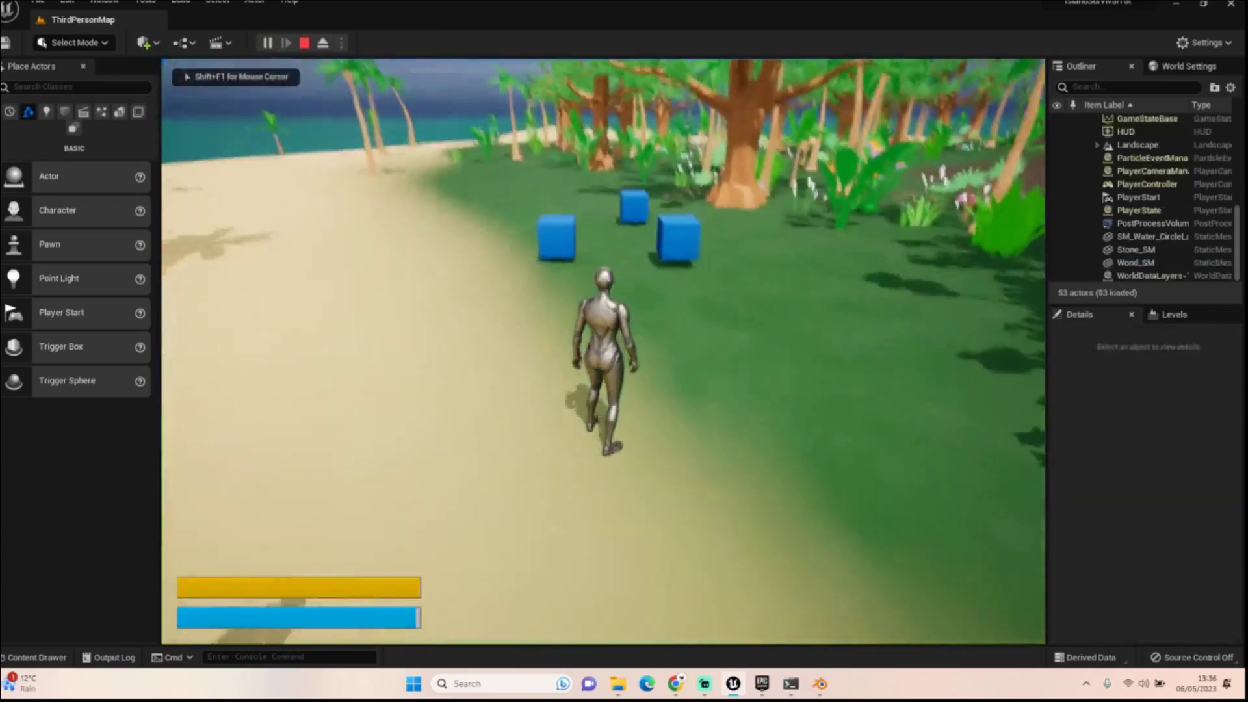
{"action": "key", "text": "a"}
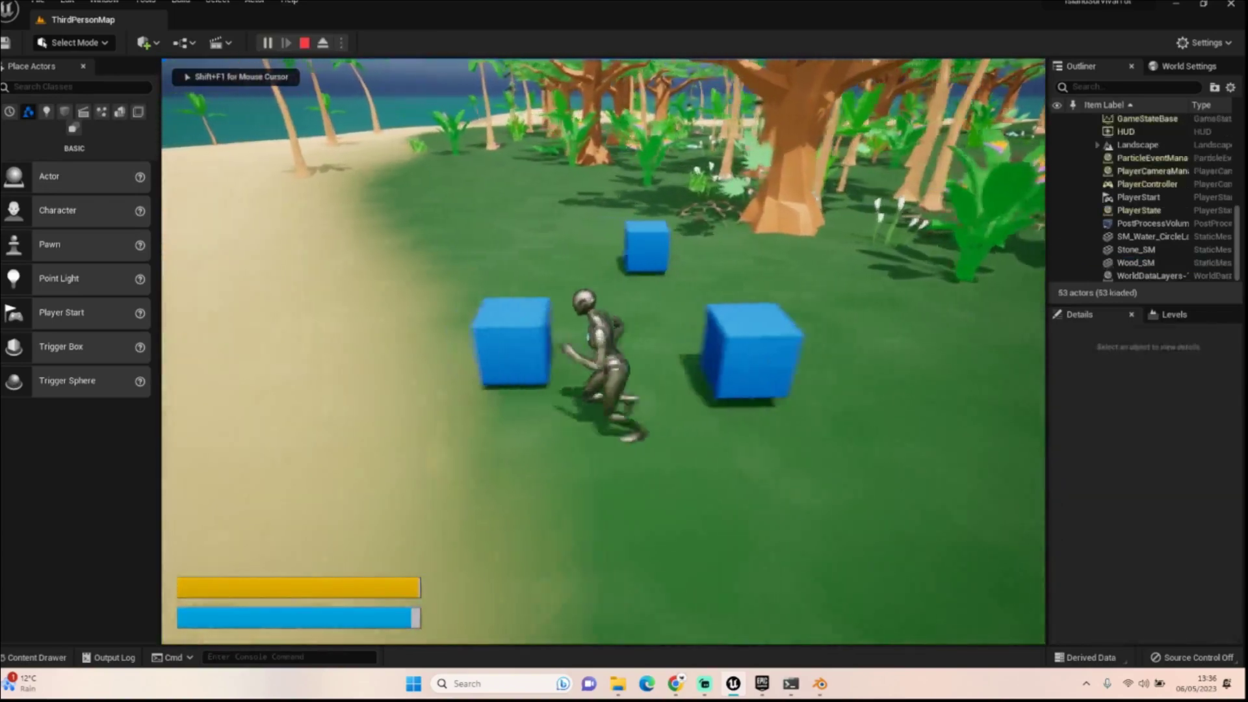
{"action": "key", "text": "w"}
{"action": "key", "text": "d"}
{"action": "key", "text": "w"}
{"action": "key", "text": "s"}
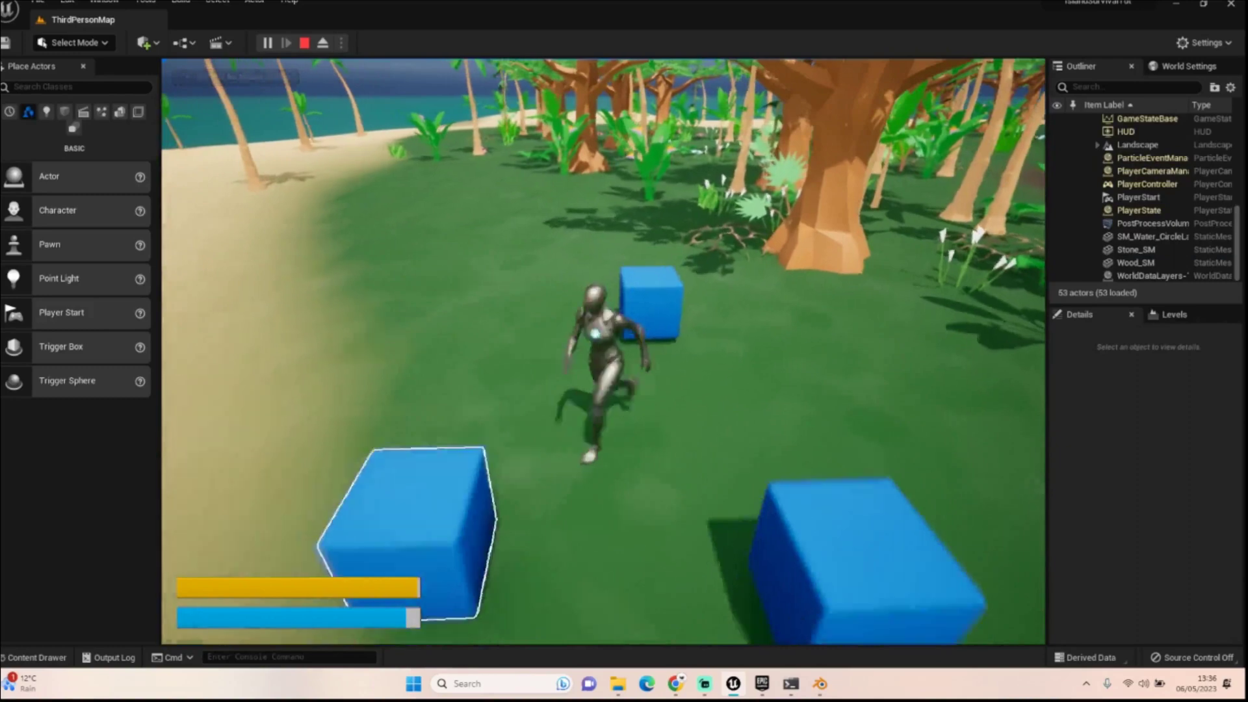
{"action": "key", "text": "a"}
{"action": "key", "text": "d"}
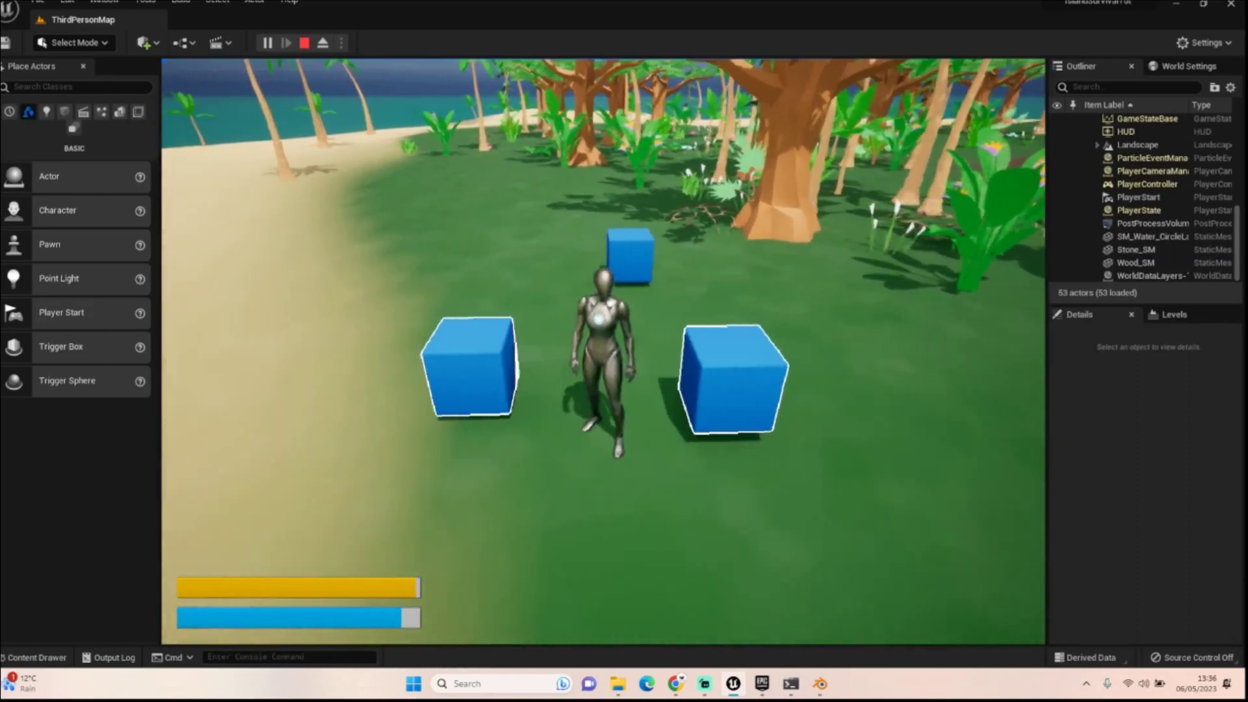
{"action": "key", "text": "w"}
{"action": "key", "text": "w"}
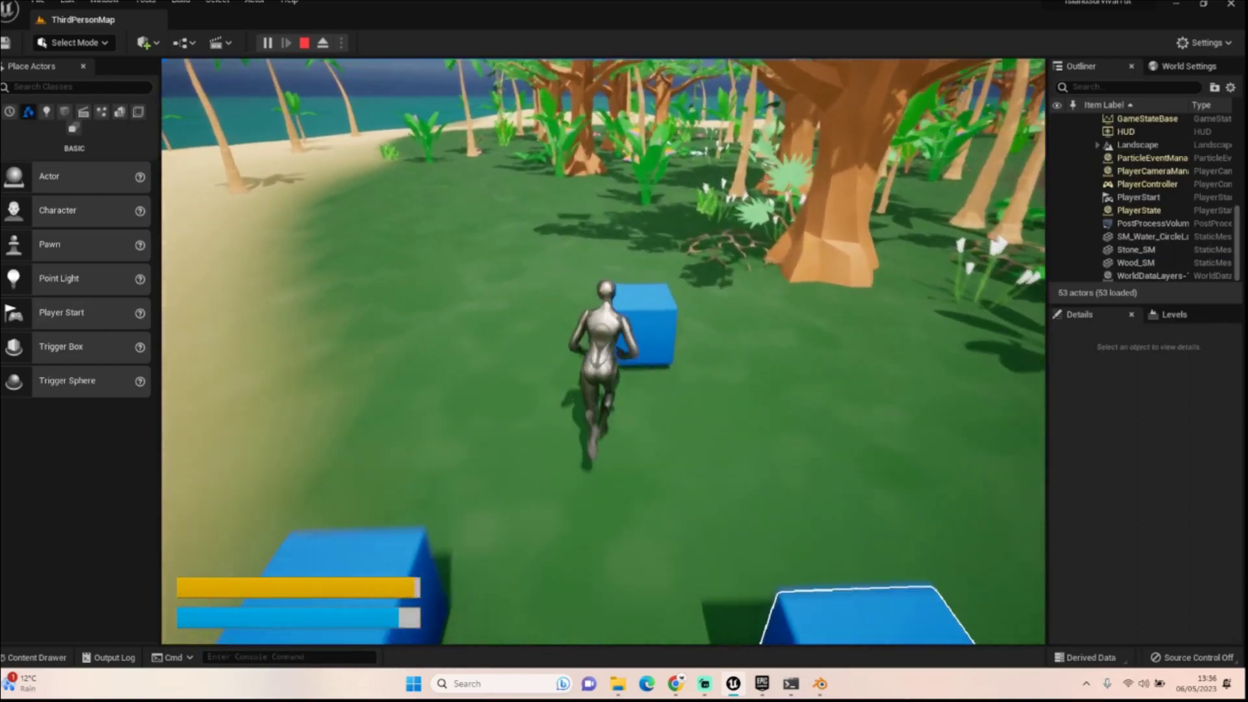
{"action": "key", "text": "w"}
Step: Run the character across the beach to the stick and stone and compare their size with the character
{"action": "key", "text": "a"}
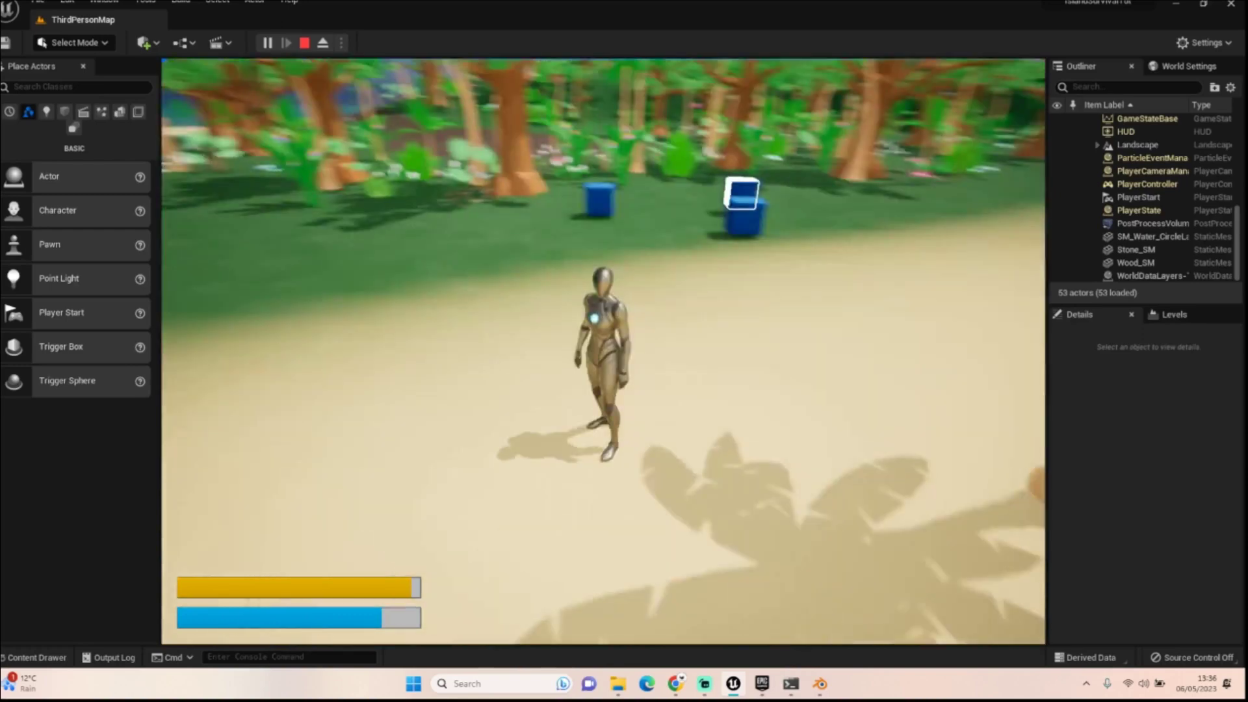
{"action": "key", "text": "w"}
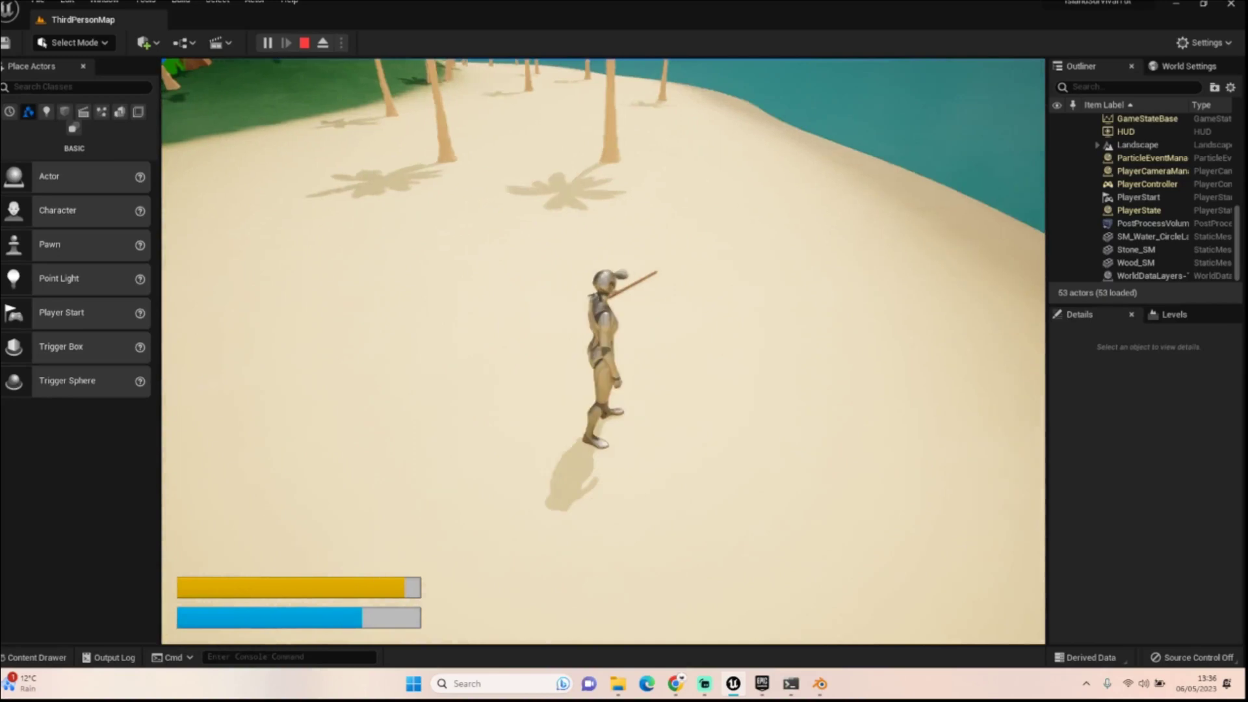
{"action": "key", "text": "w"}
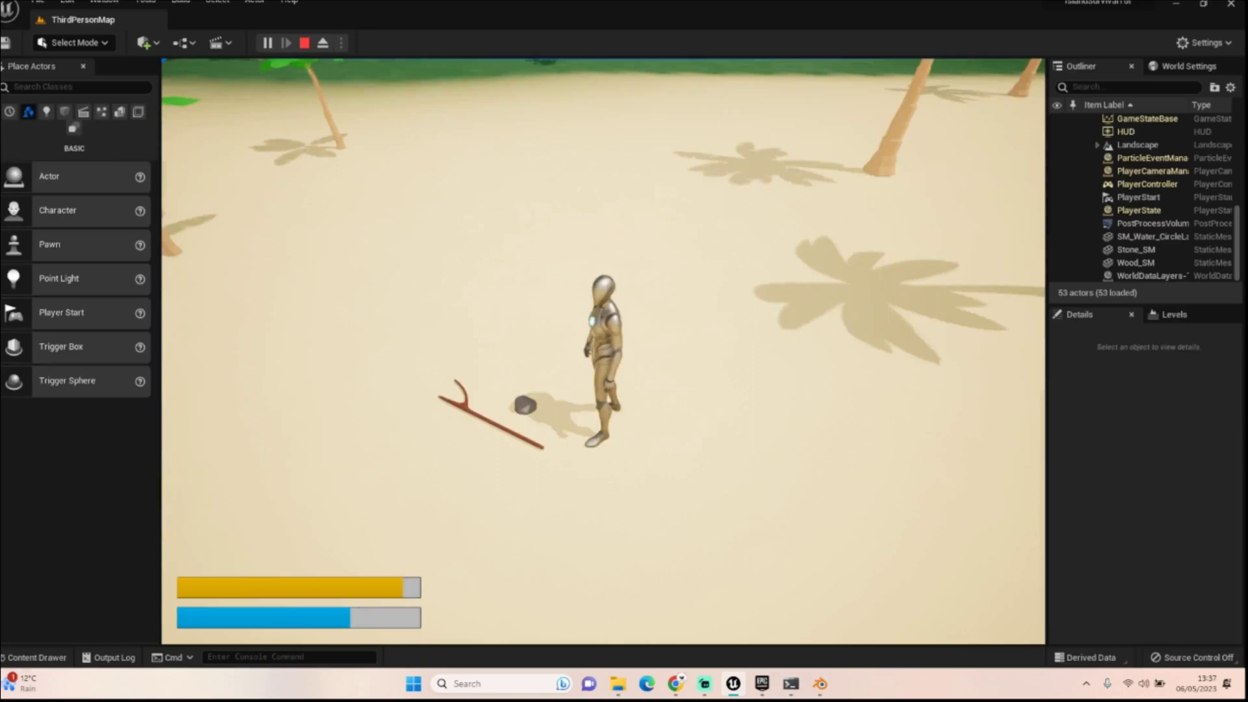
{"action": "key", "text": "w"}
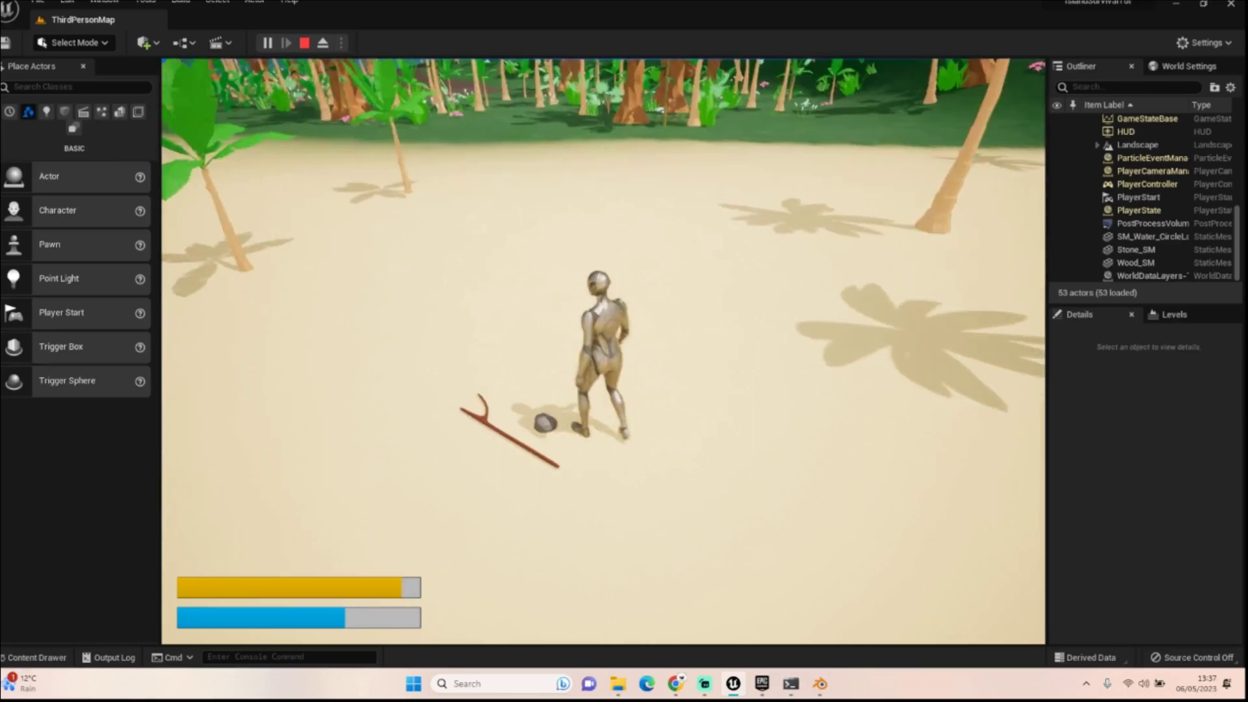
{"action": "key", "text": "a"}
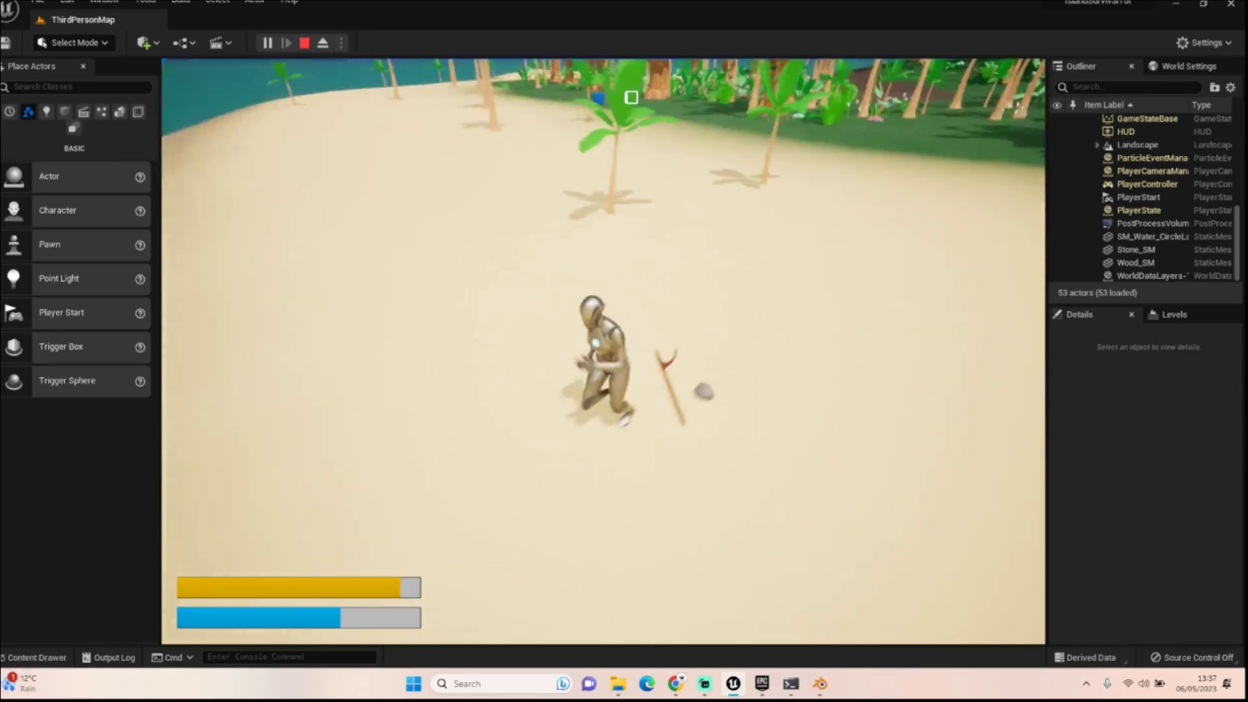
Step: Revisit the blue cubes with the character, and survey the beach and forest edge around the stick and stone
{"action": "key", "text": "w"}
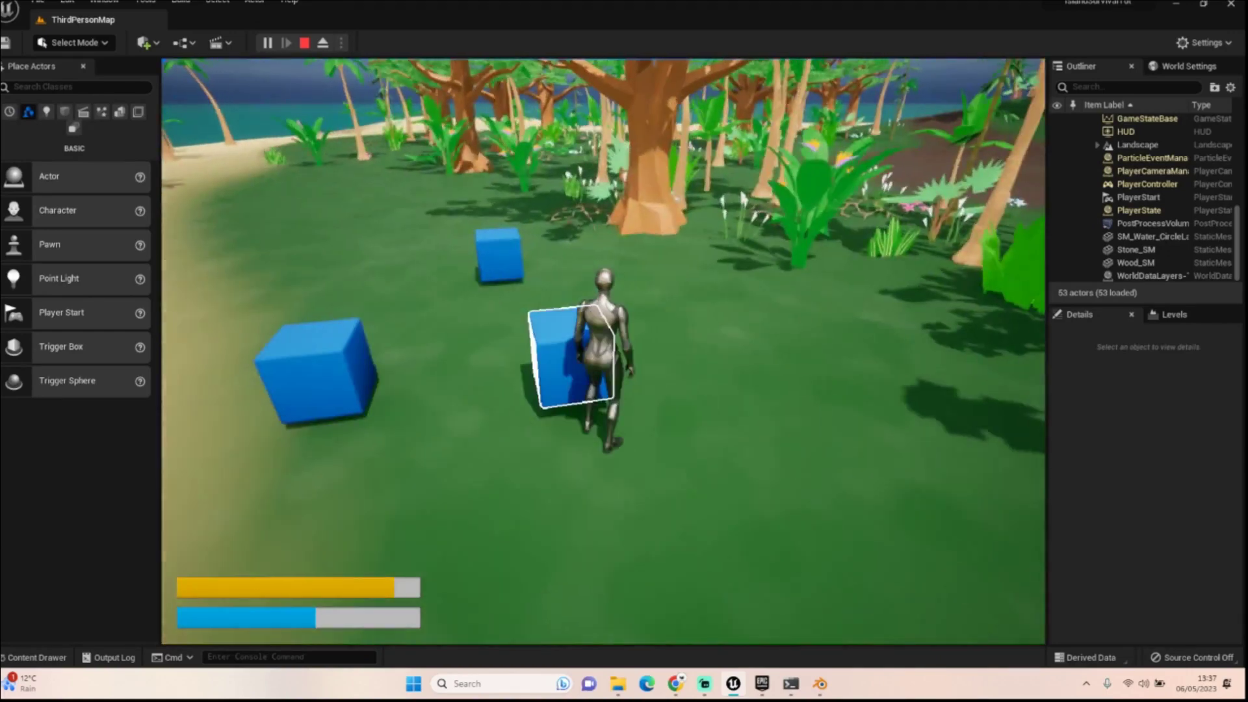
{"action": "key", "text": "s"}
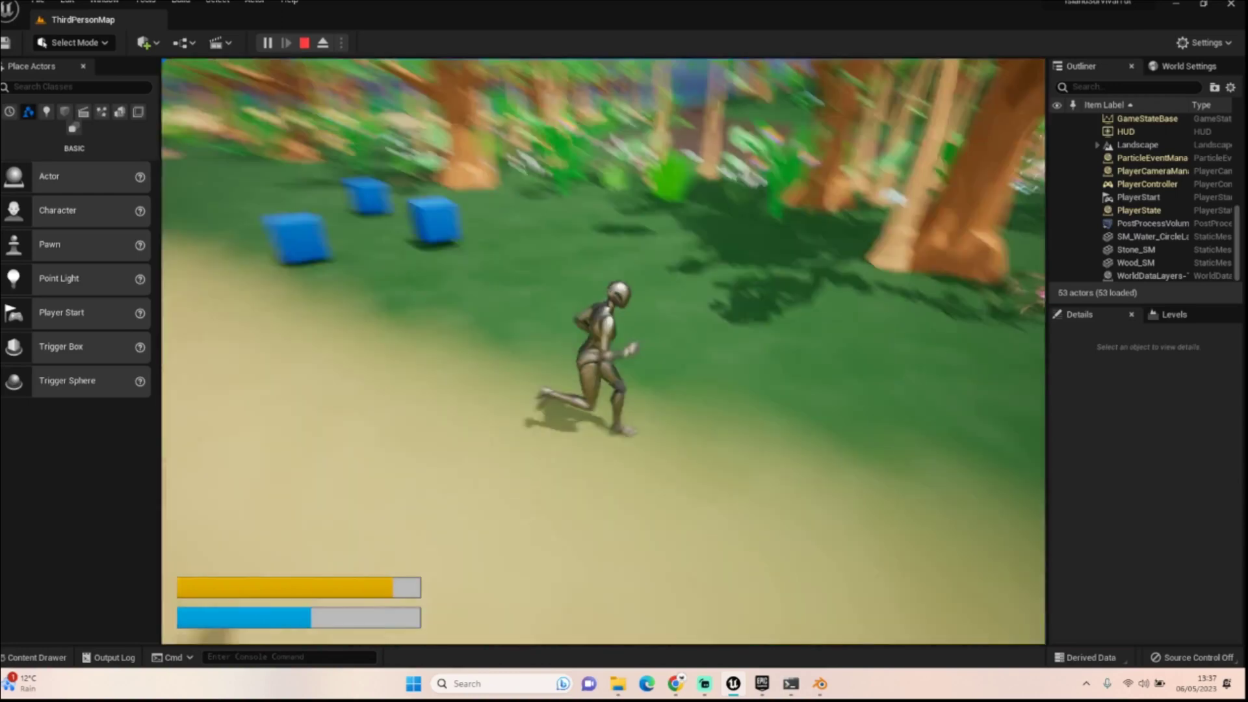
{"action": "key", "text": "w"}
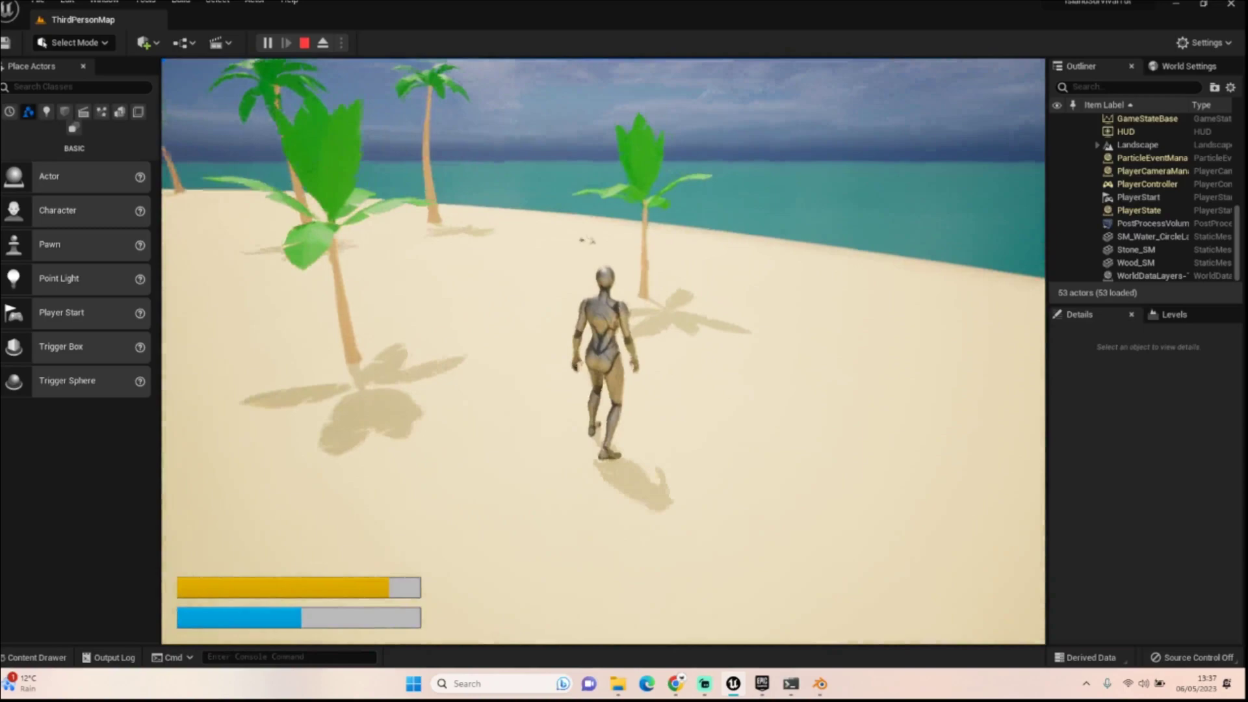
{"action": "key", "text": "w"}
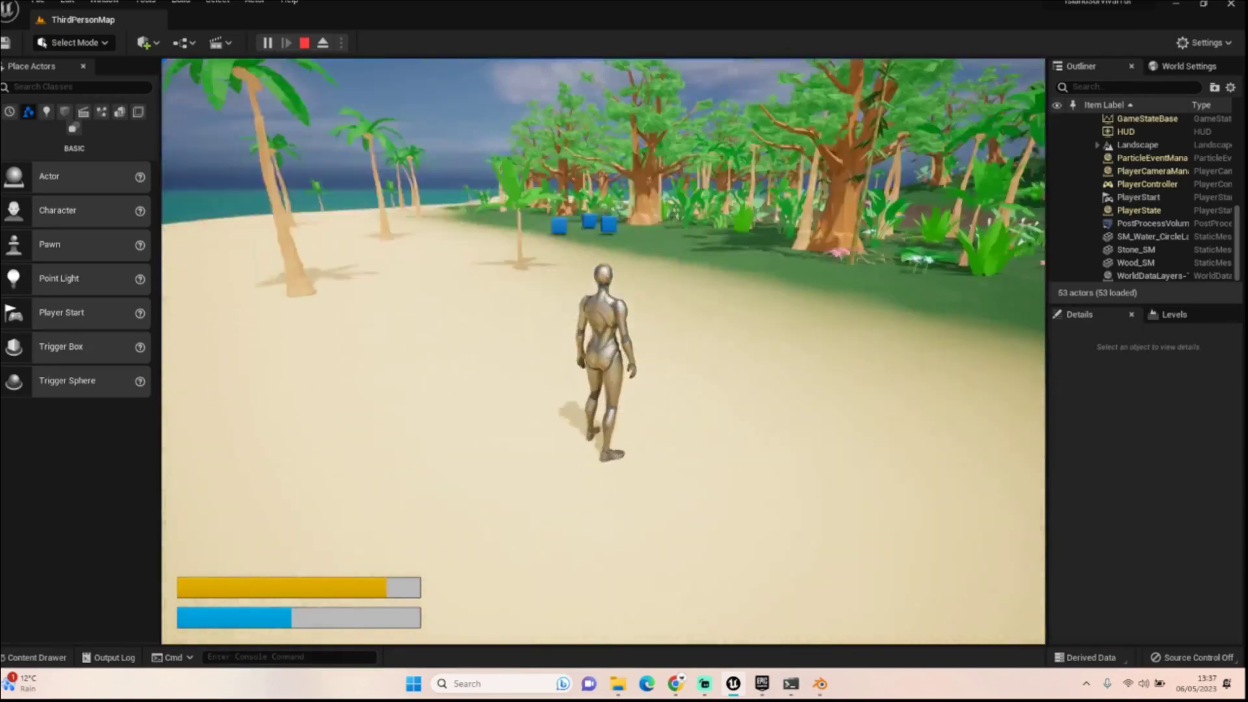
{"action": "key", "text": "w"}
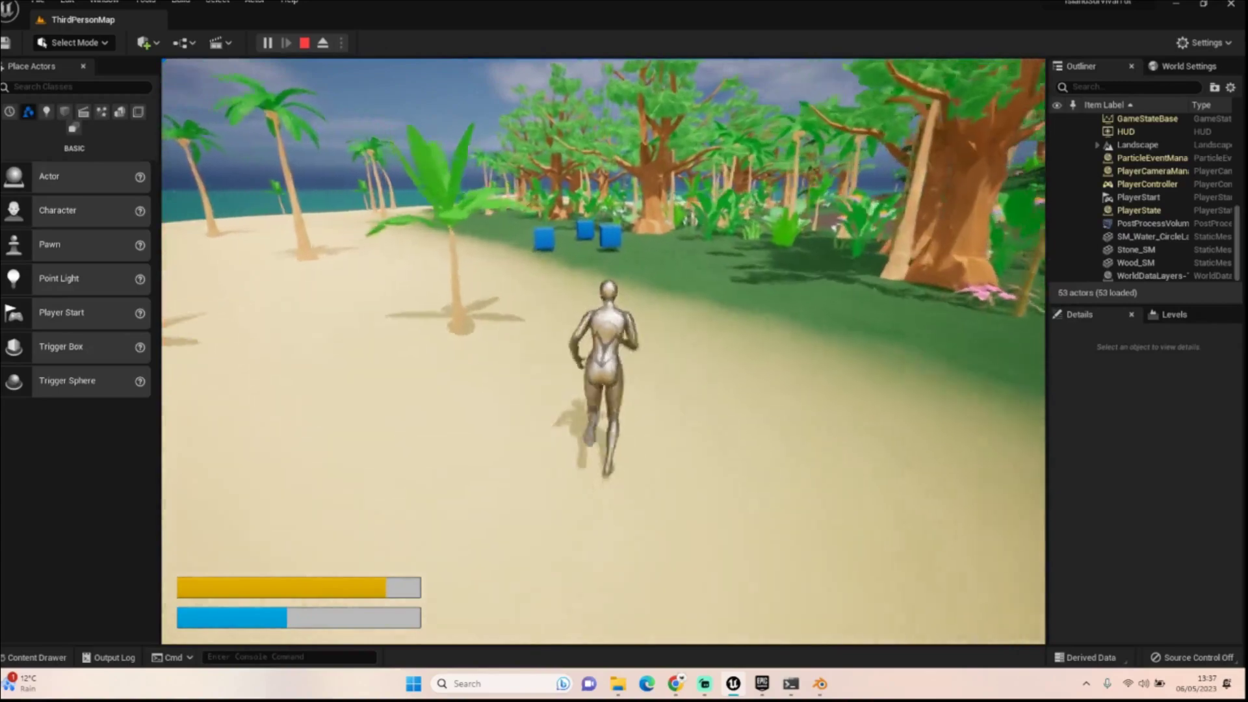
{"action": "key", "text": "w"}
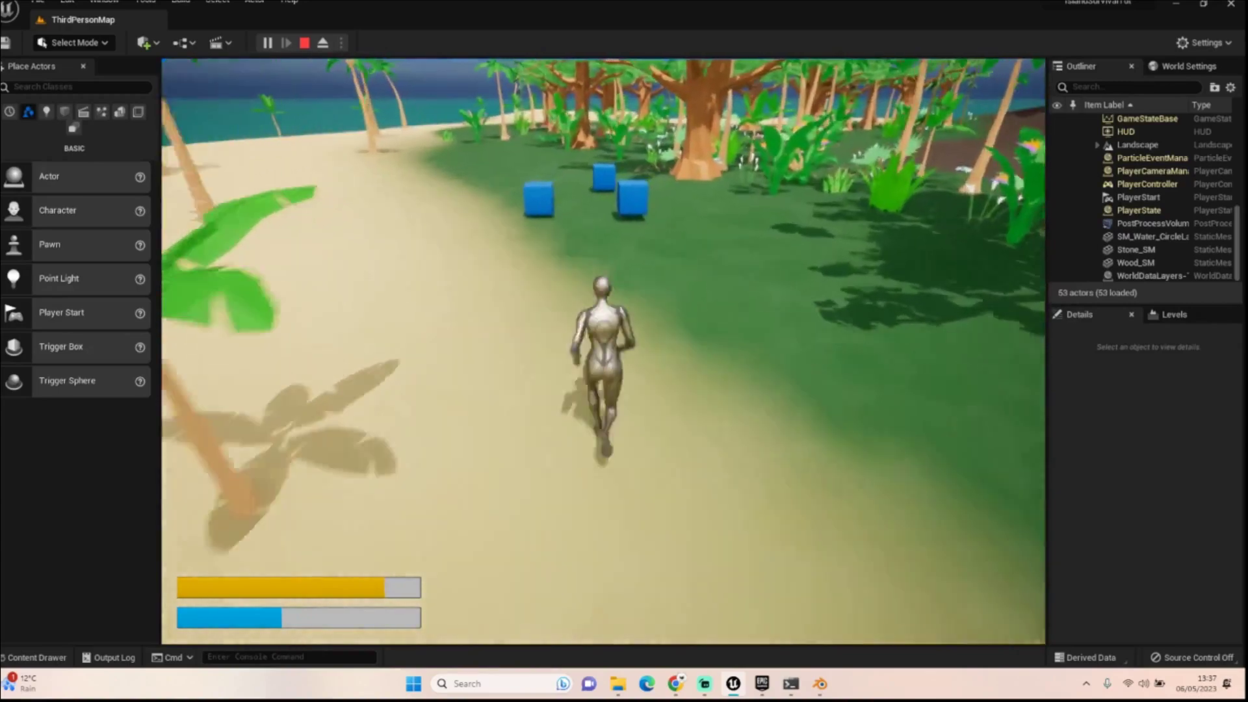
{"action": "key", "text": "w"}
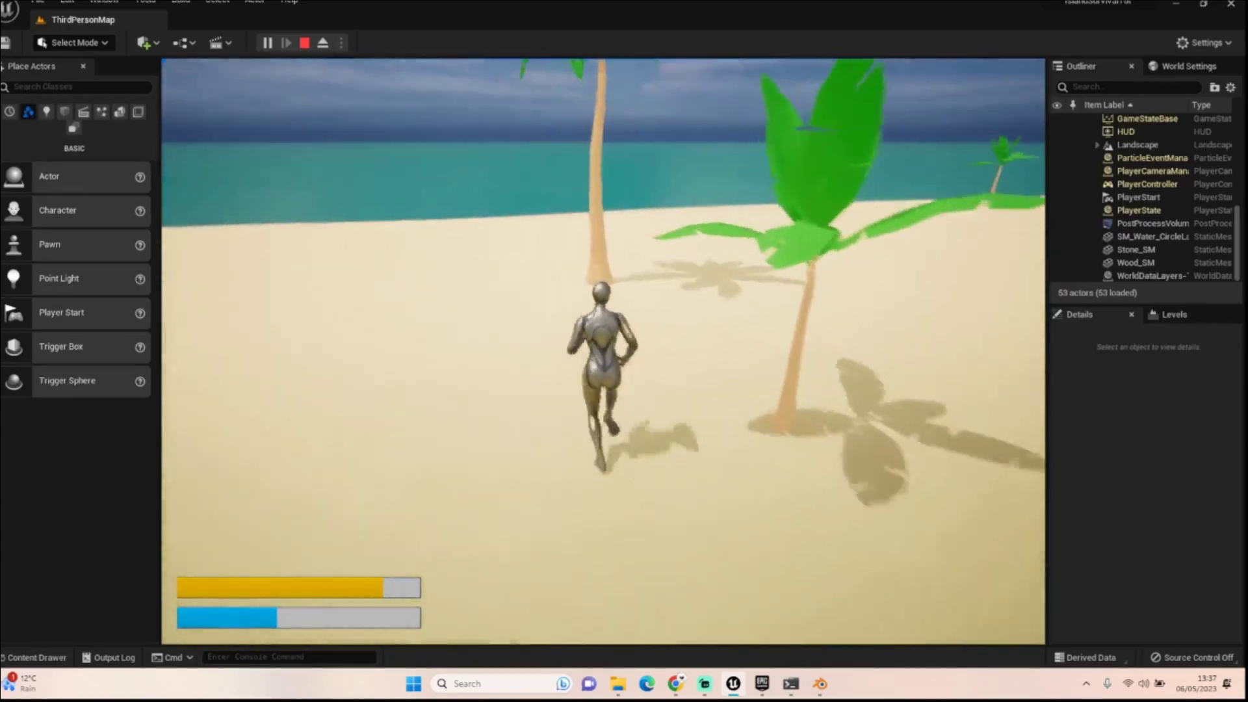
{"action": "key", "text": "w"}
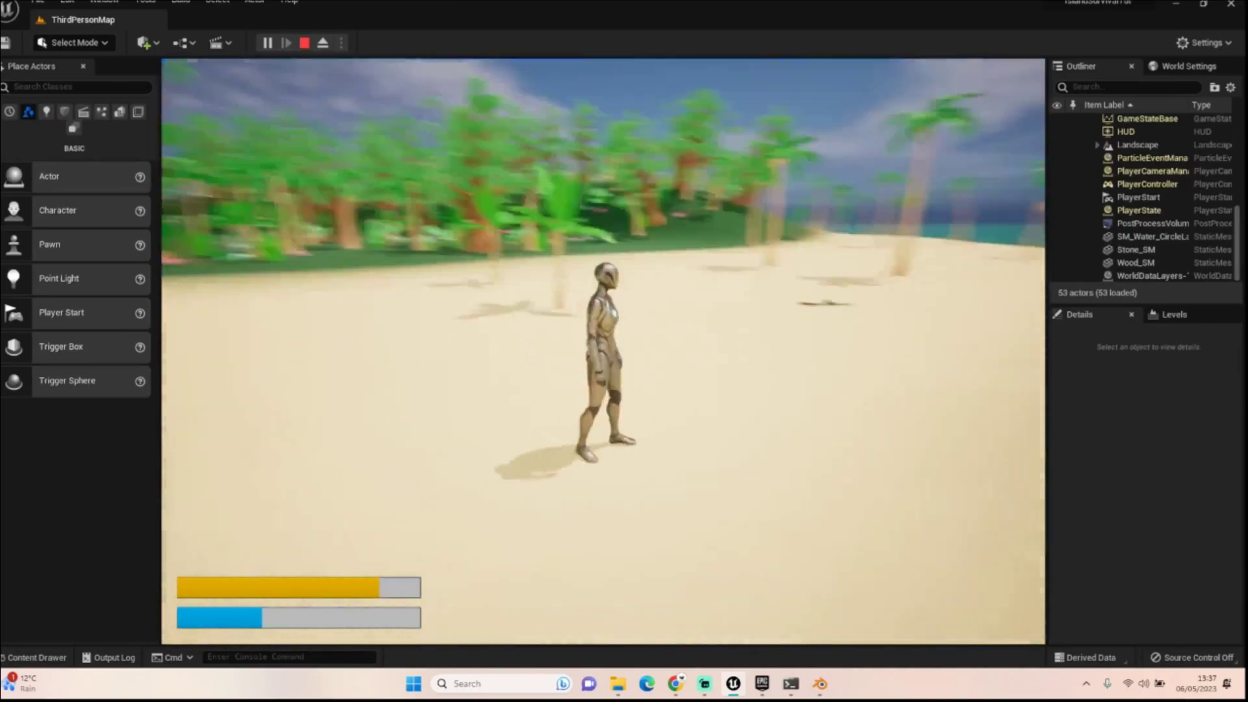
{"action": "key", "text": "w"}
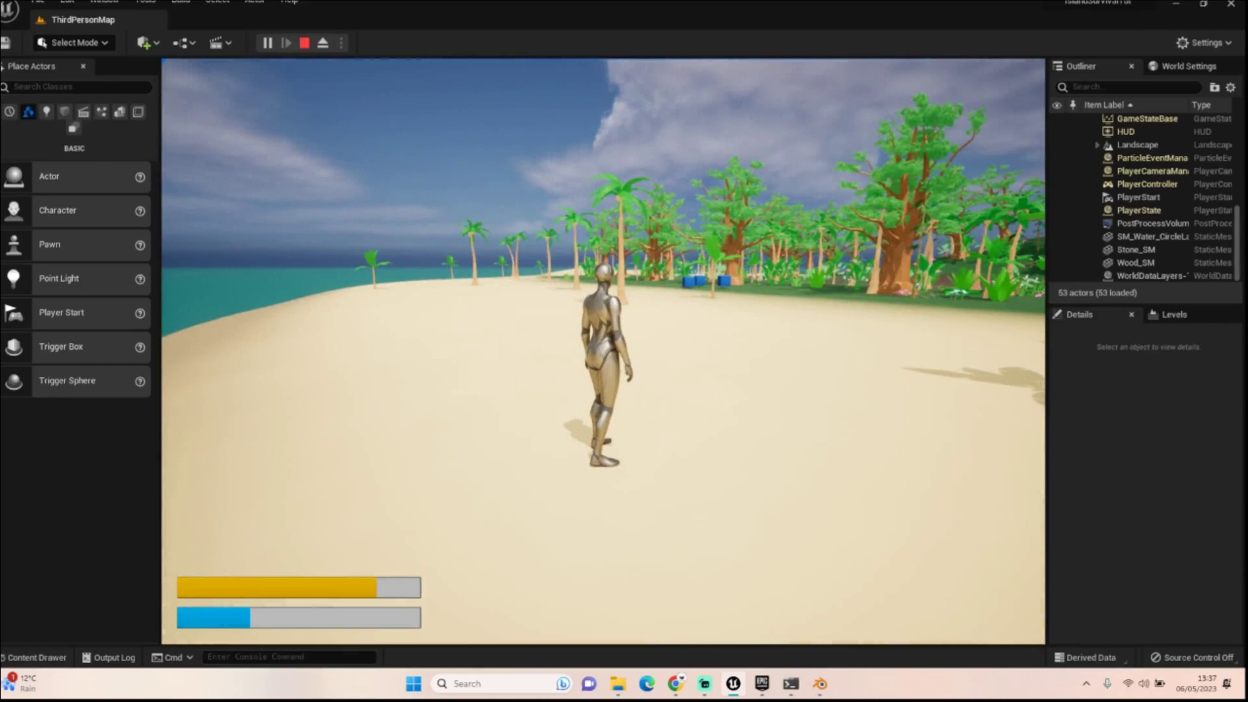
{"action": "key", "text": "w"}
{"action": "key", "text": "d"}
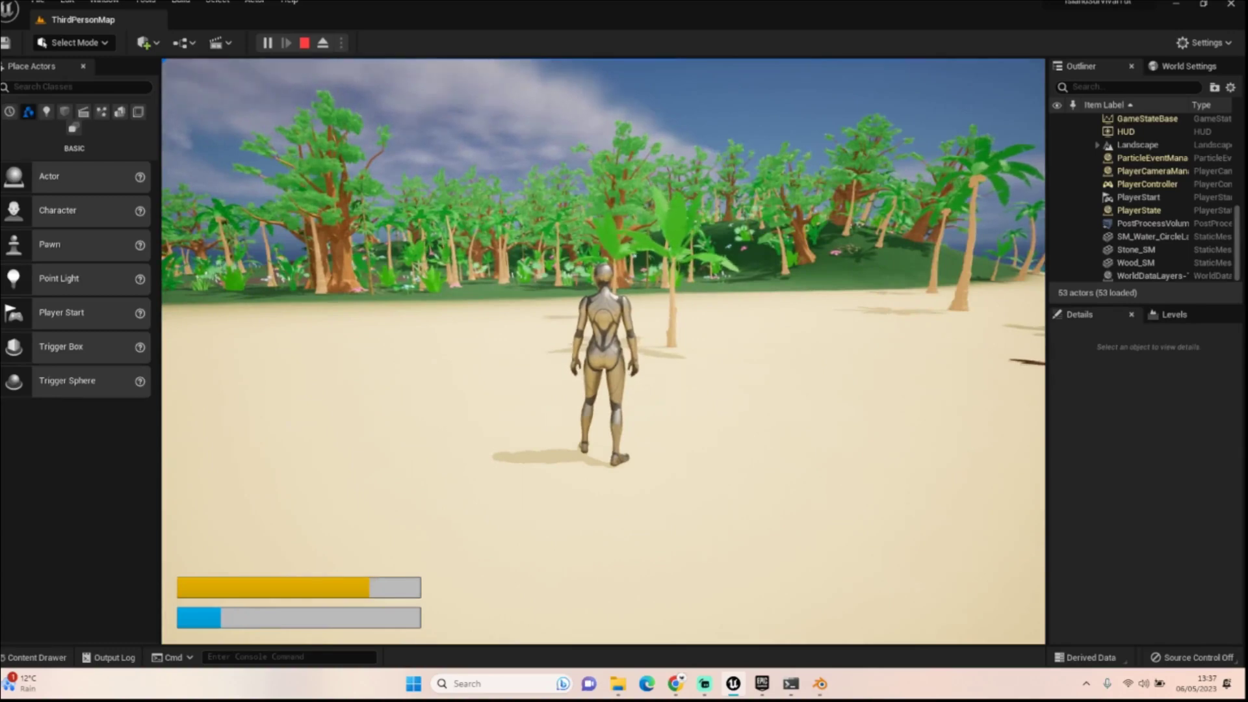
{"action": "key", "text": "w"}
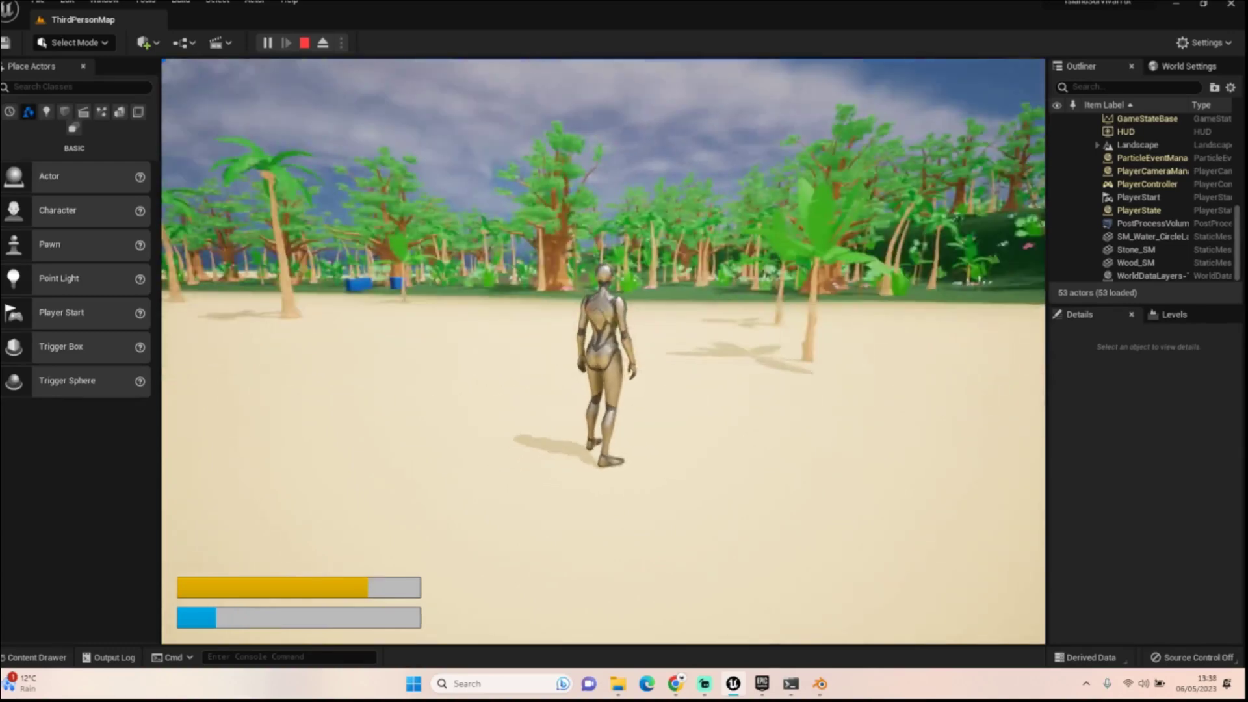